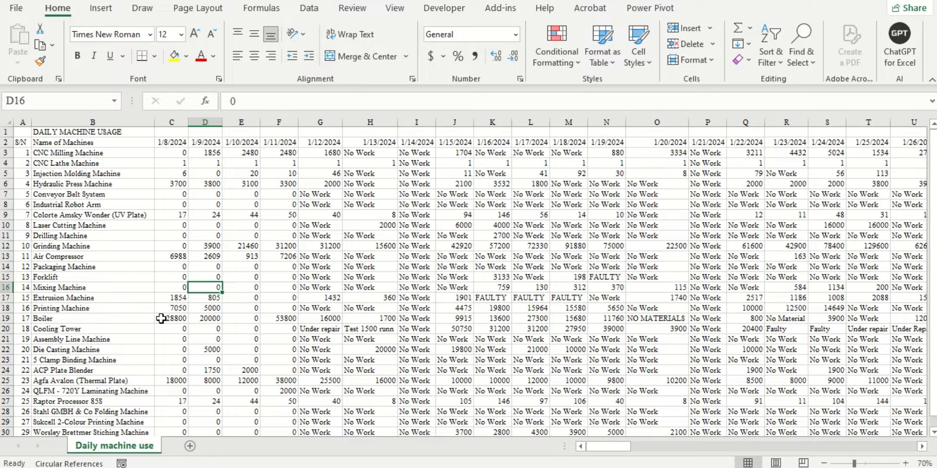
Step: Examine the machine names and the dated usage columns across the Daily machine use sheet
left_click_drag(89, 154, 87, 432)
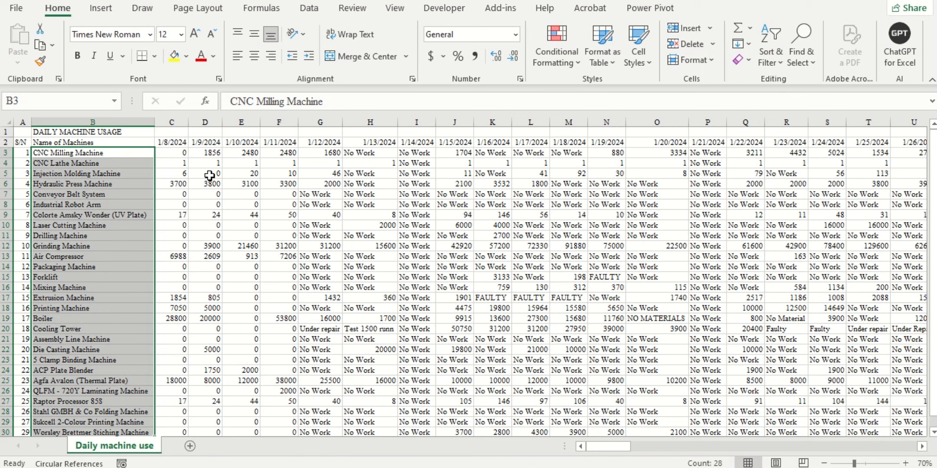
left_click(197, 195)
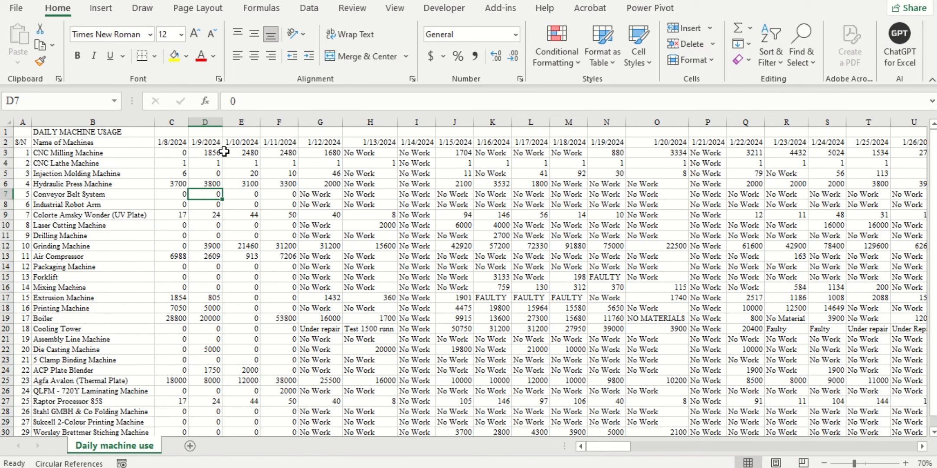
scroll(237, 179, "right", 3)
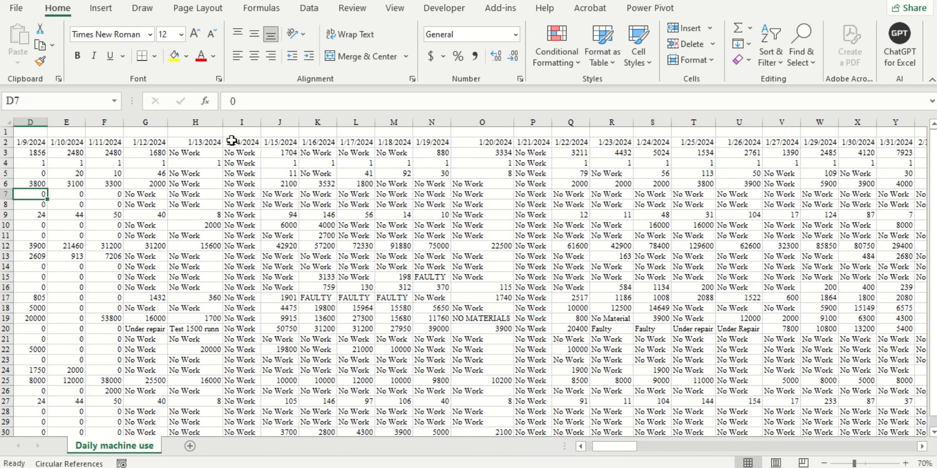
scroll(270, 172, "right", 20)
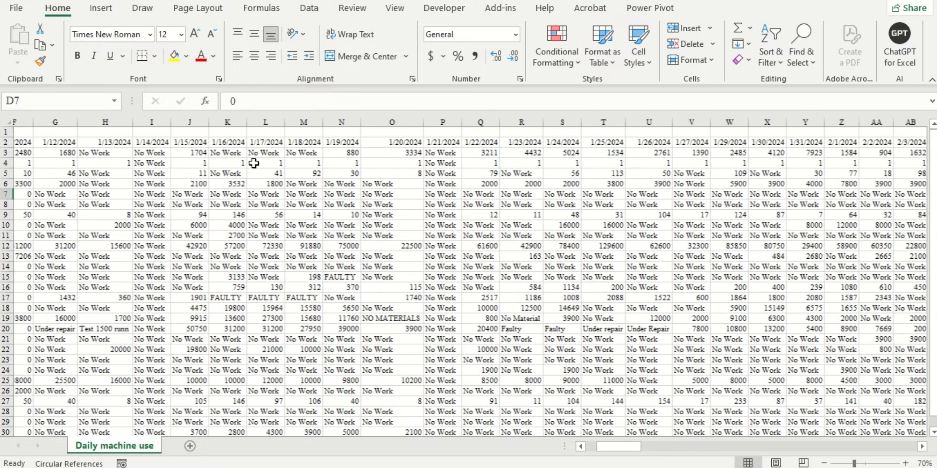
scroll(398, 191, "right", 20)
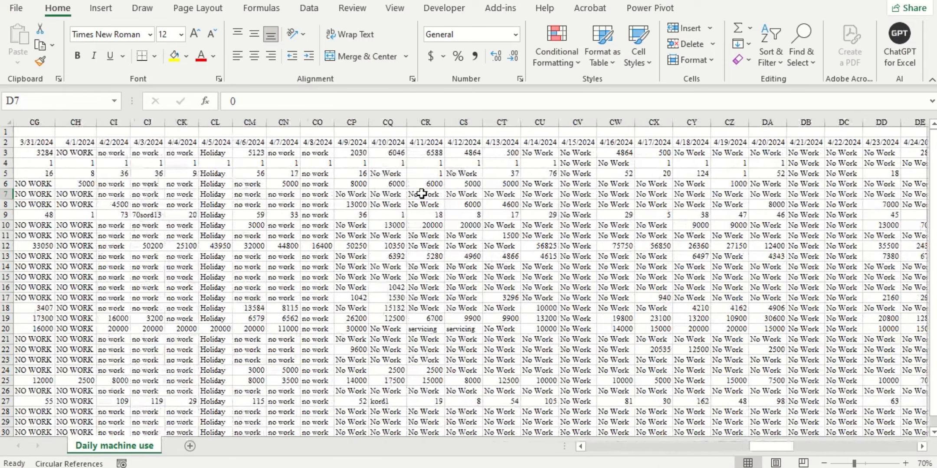
scroll(434, 165, "right", 6)
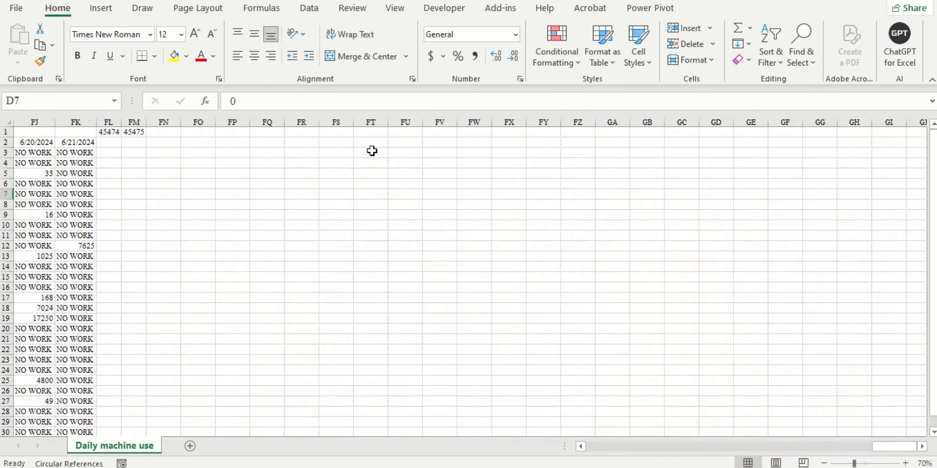
scroll(372, 151, "left", 3)
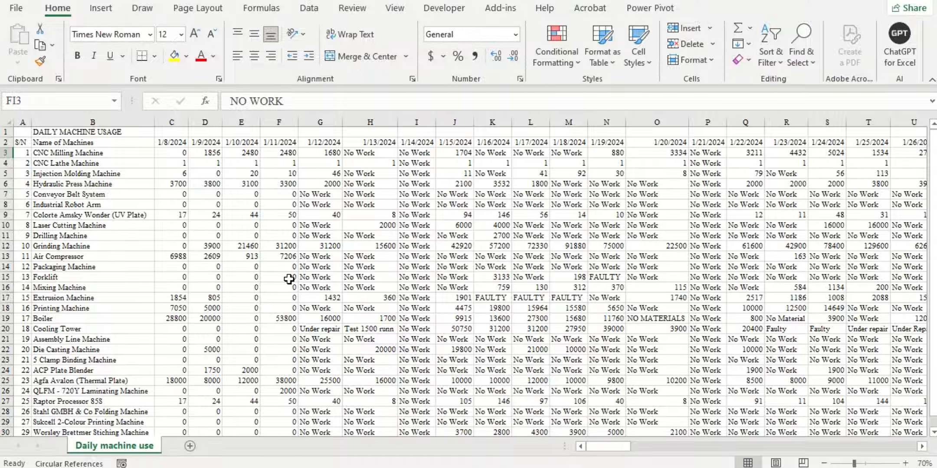
left_click(207, 194)
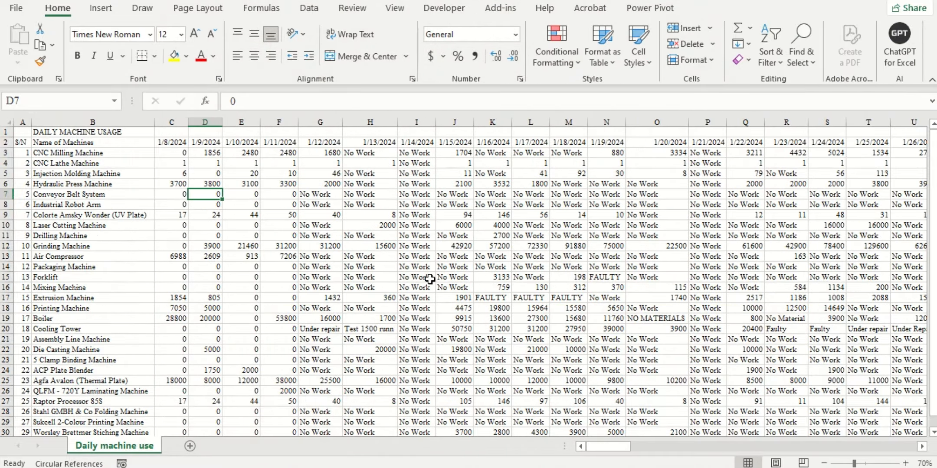
Step: Load the data range A1:FK30 into Power Query as a table with headers
left_click(290, 204)
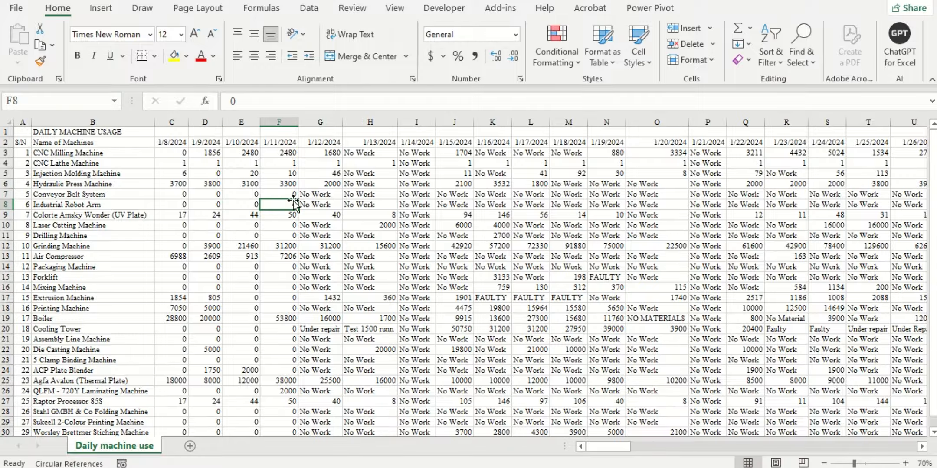
left_click(315, 14)
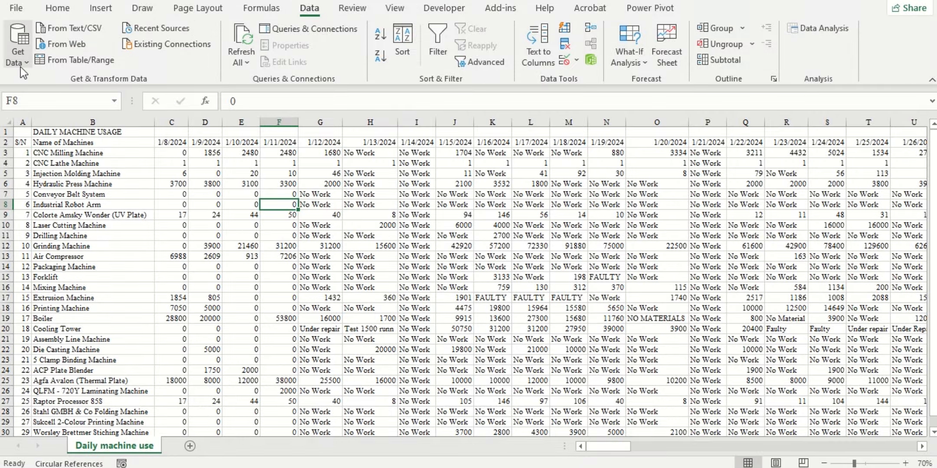
left_click(90, 60)
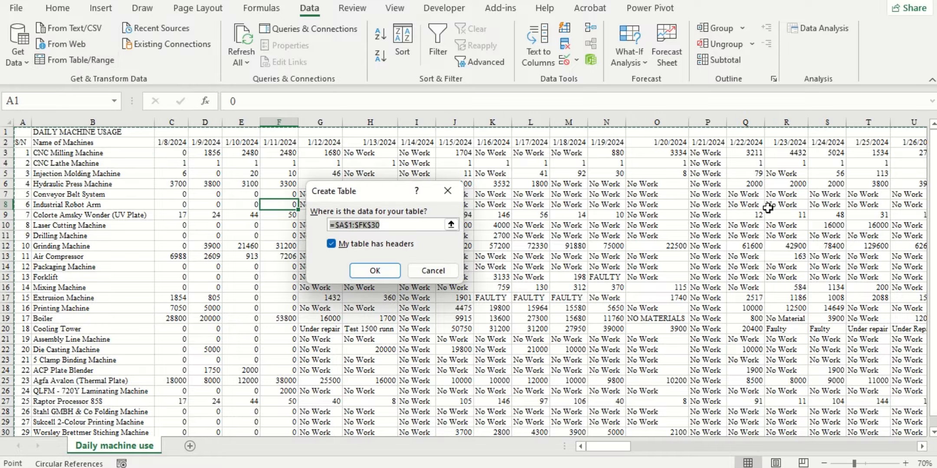
scroll(178, 319, "down", 6)
scroll(246, 297, "up", 6)
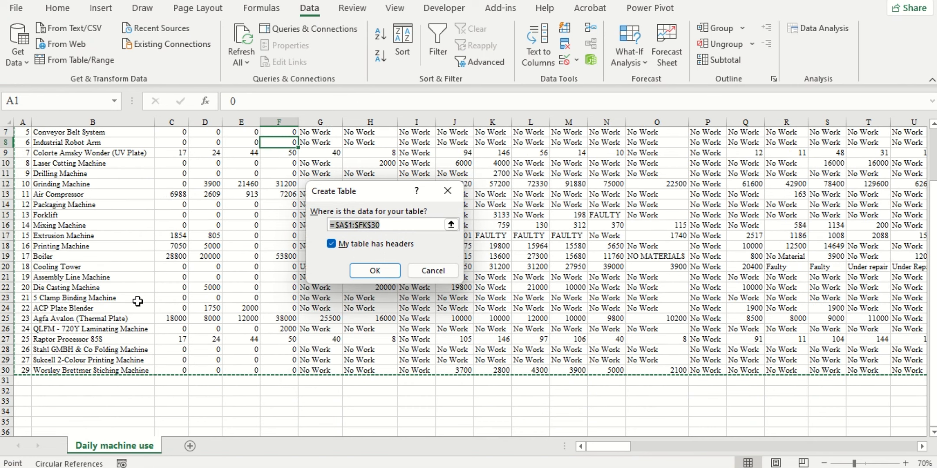
left_click(365, 277)
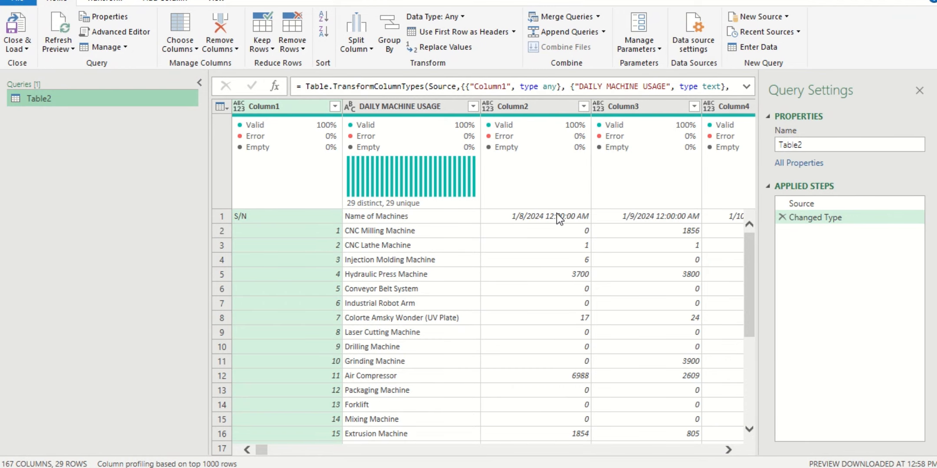
Step: Promote the query's first row to column headers
left_click_drag(262, 450, 149, 427)
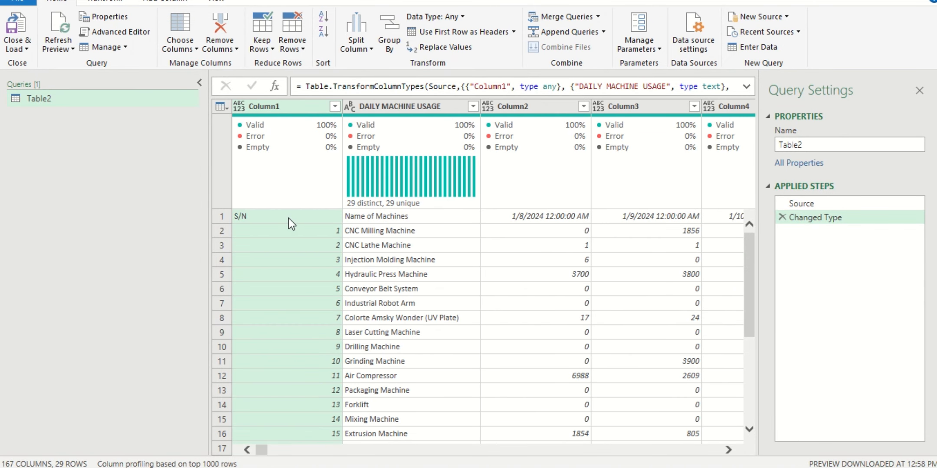
left_click(476, 33)
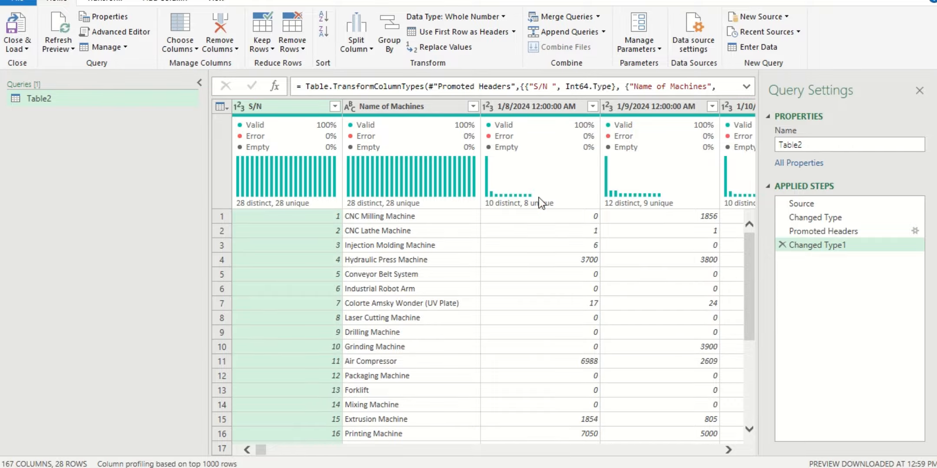
mouse_move(261, 450)
left_mouse_down()
mouse_move(330, 452)
mouse_move(261, 450)
left_mouse_up()
Step: Unpivot all columns other than S/N and Name of Machines
left_click(521, 108)
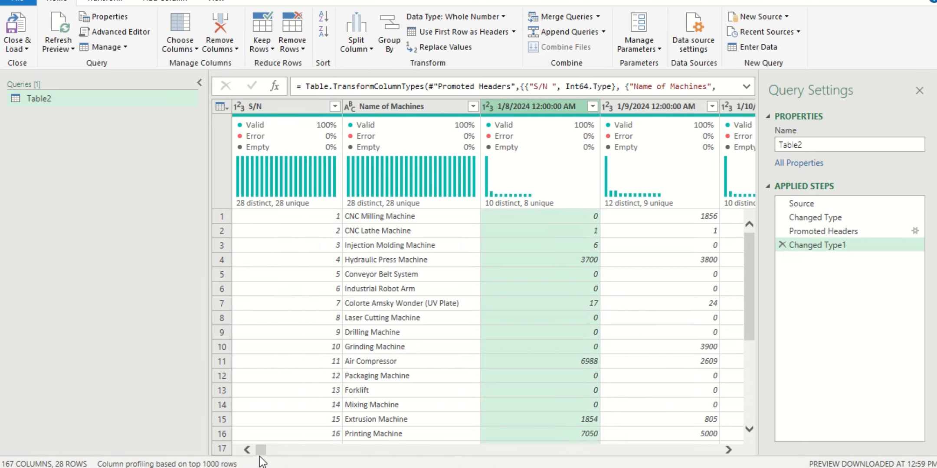
left_click_drag(261, 450, 200, 456)
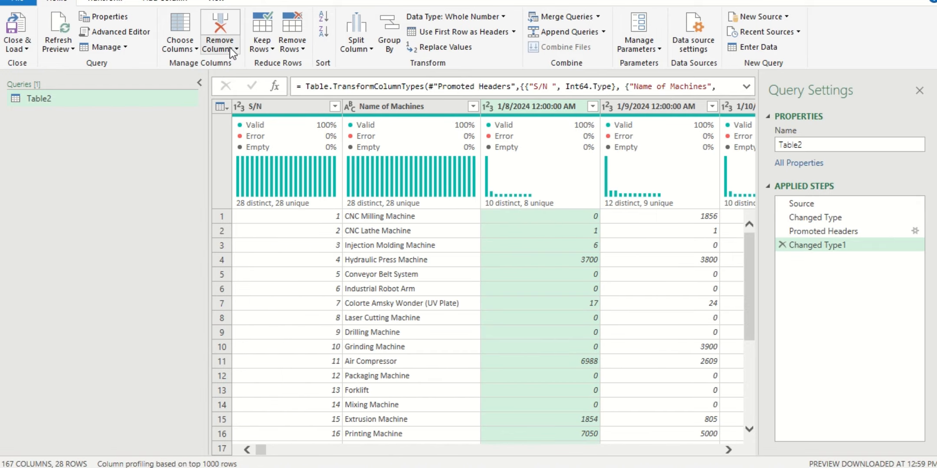
left_click(302, 104)
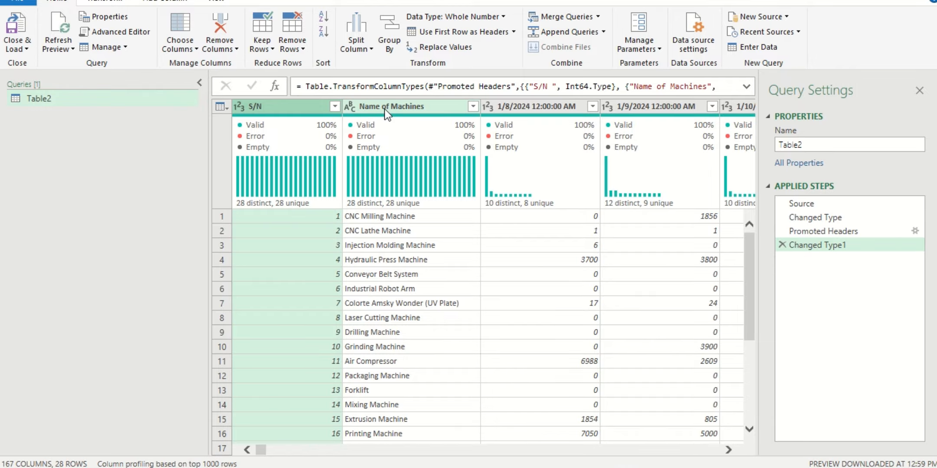
left_click(417, 104, "ctrl")
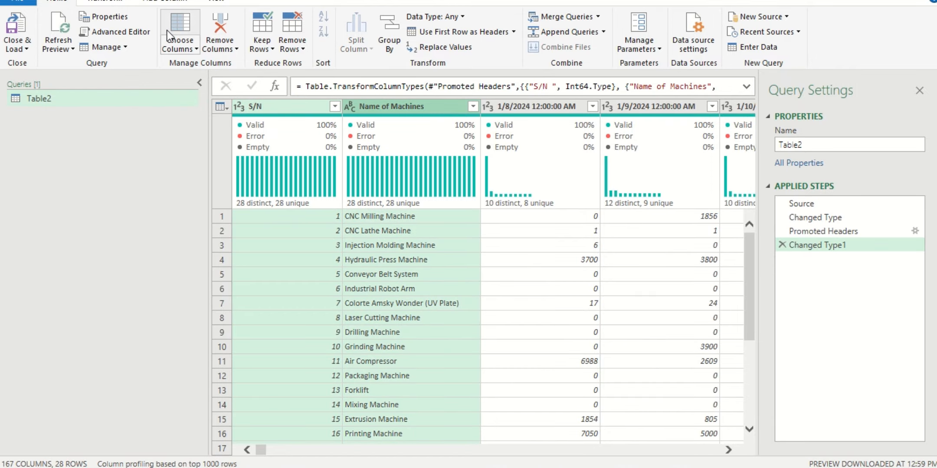
left_click(122, 5)
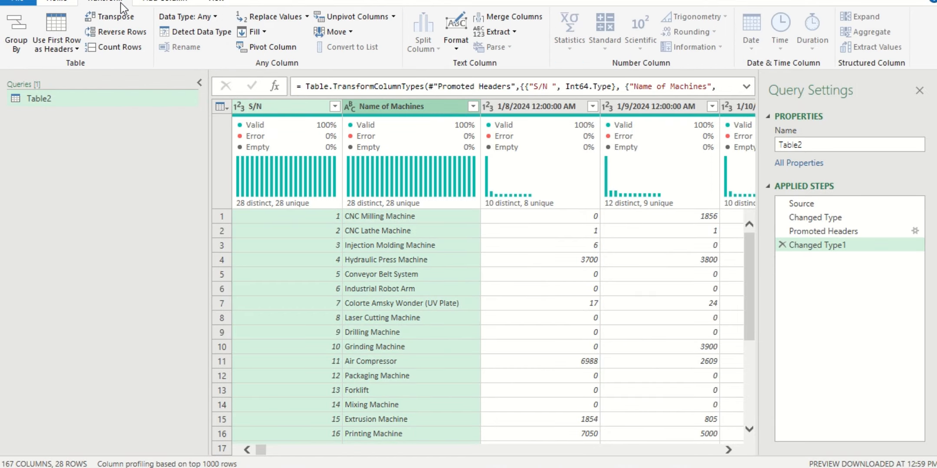
left_click(394, 17)
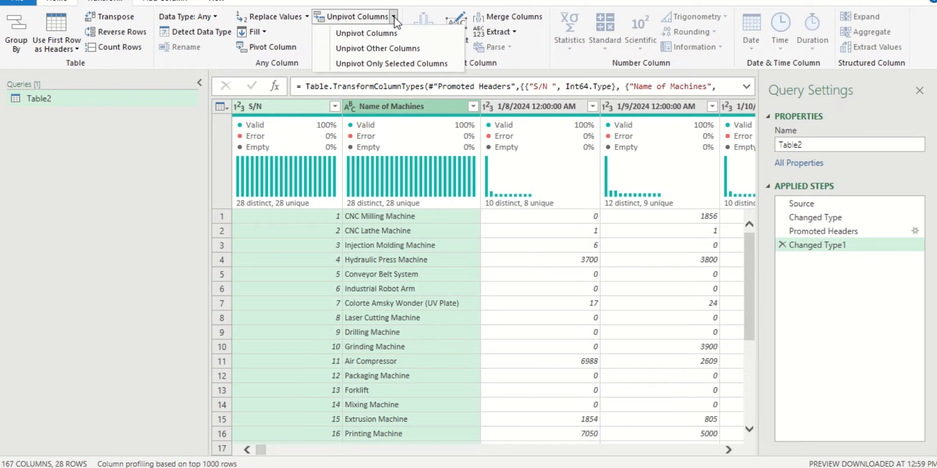
left_click(383, 47)
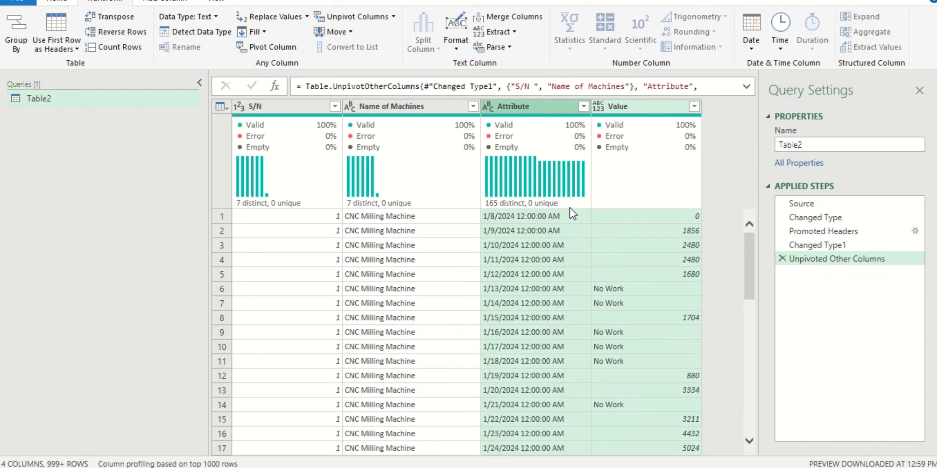
Step: Review the unpivoted rows and check the data types of the S/N and Name of Machines columns
mouse_move(570, 207)
scroll(530, 287, "down", 4)
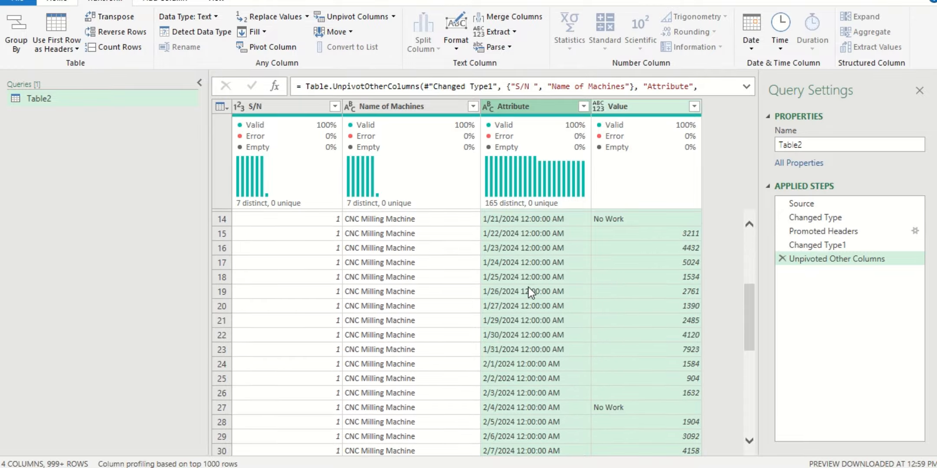
scroll(528, 288, "up", 5)
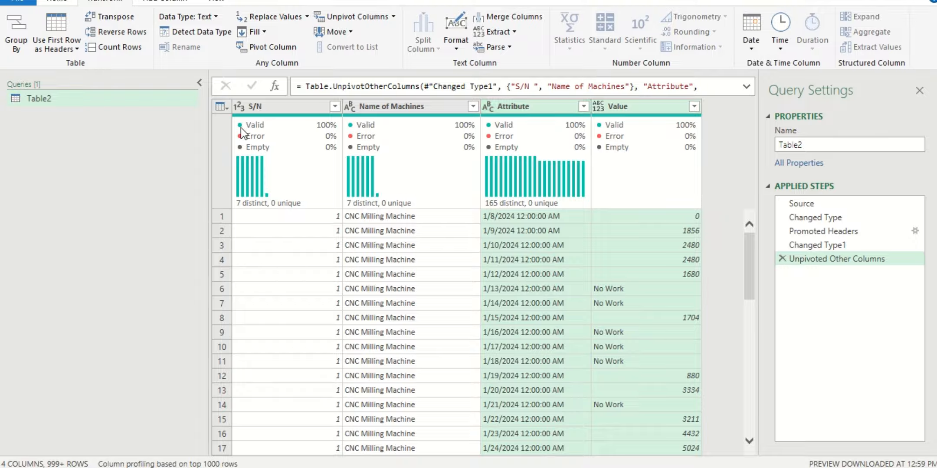
left_click(241, 111)
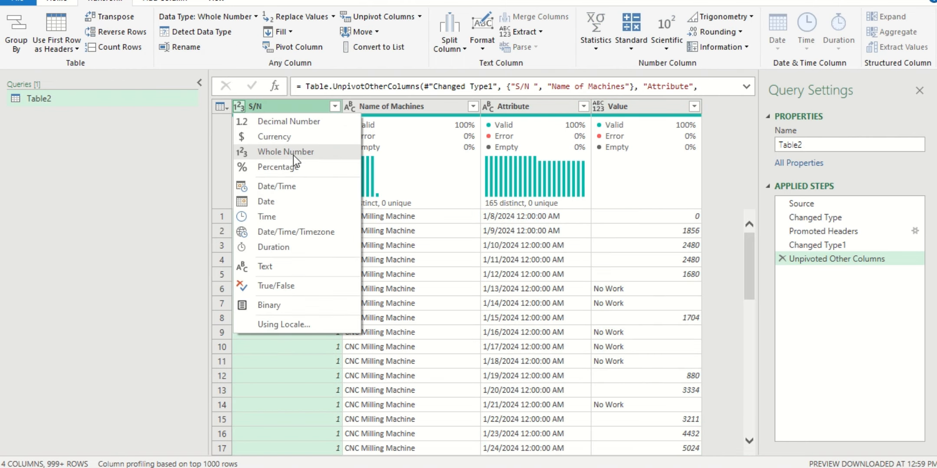
left_click(381, 107)
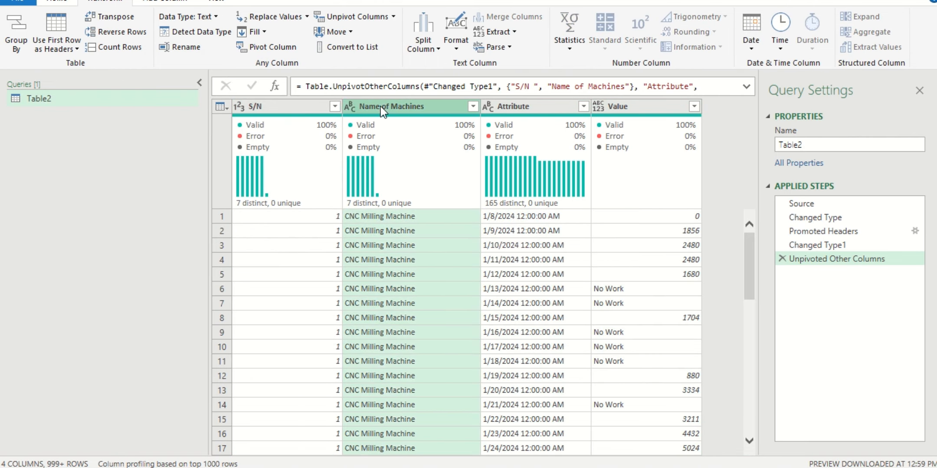
left_click(352, 107)
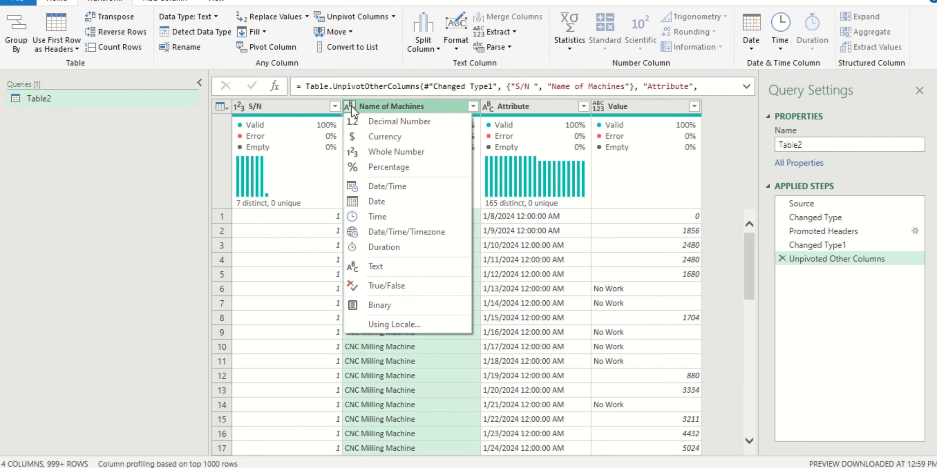
Step: Try to change the Attribute column's data type to Date, and remove that applied step
left_click(490, 108)
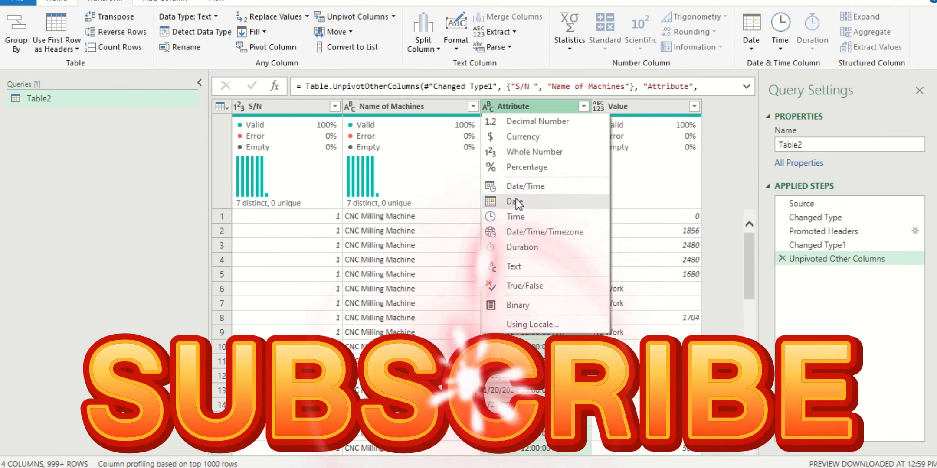
left_click(517, 201)
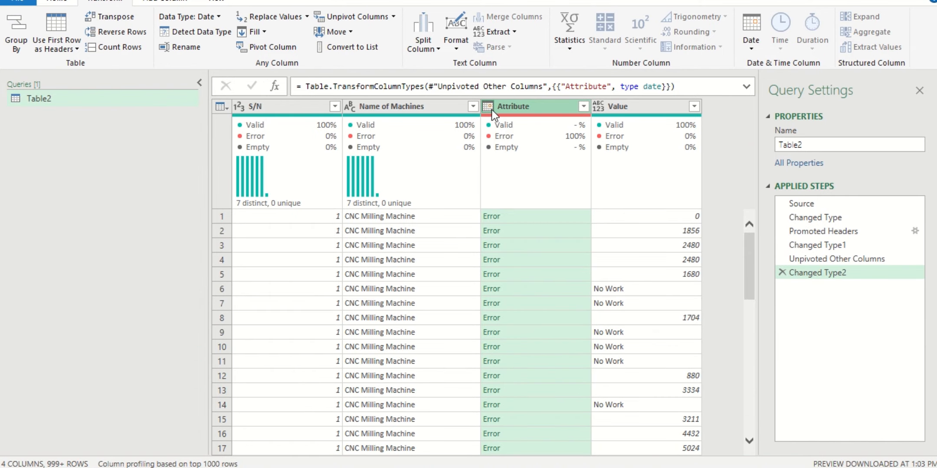
left_click(782, 272)
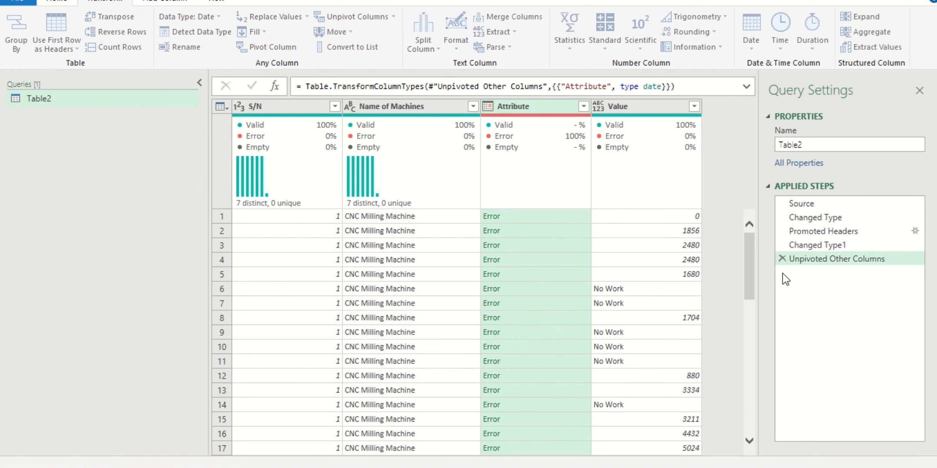
Step: Set the Attribute column's data type to Date/Time
left_click(488, 106)
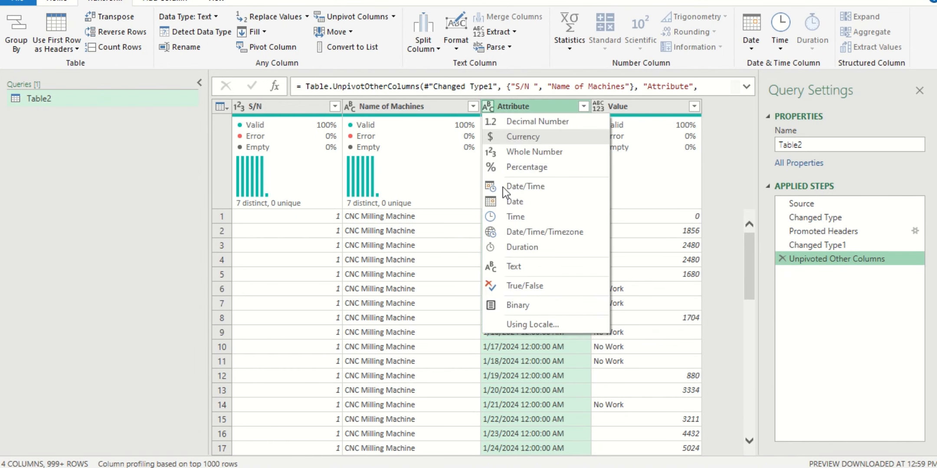
left_click(526, 186)
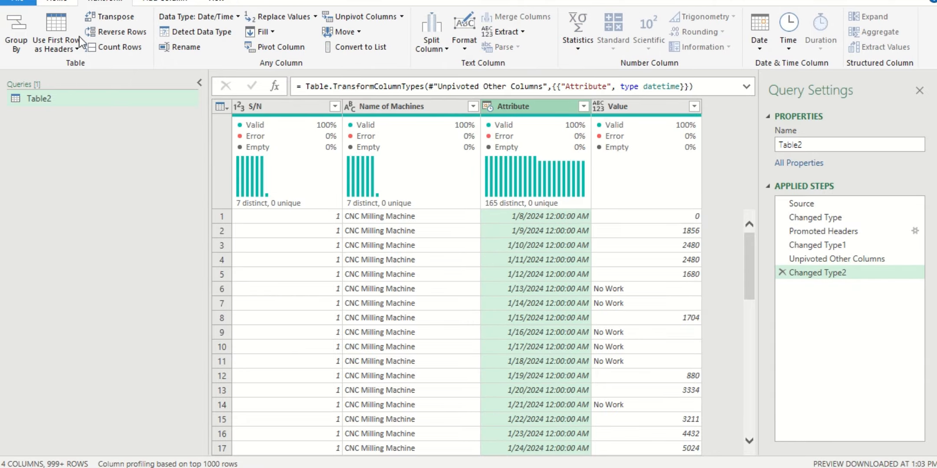
left_click(152, 4)
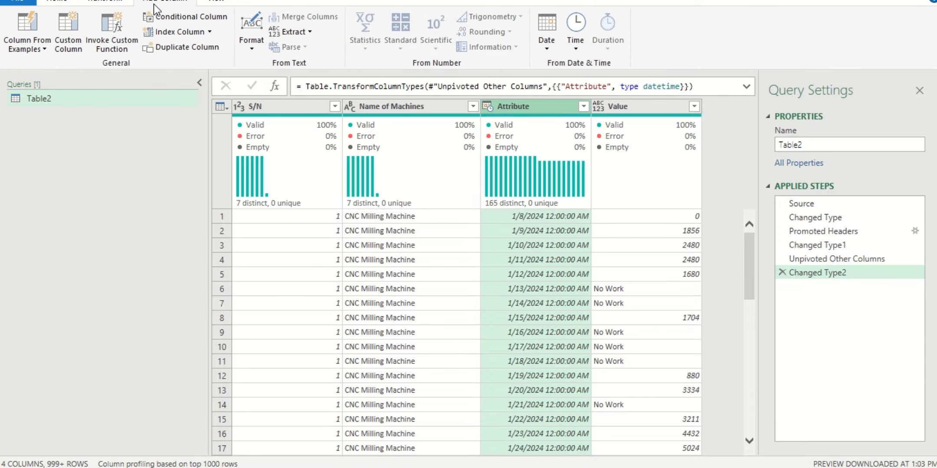
left_click(113, 5)
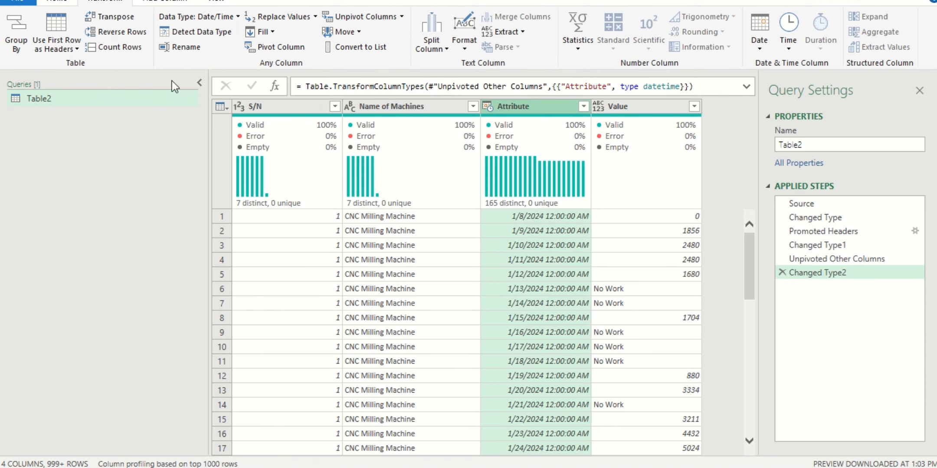
mouse_move(529, 115)
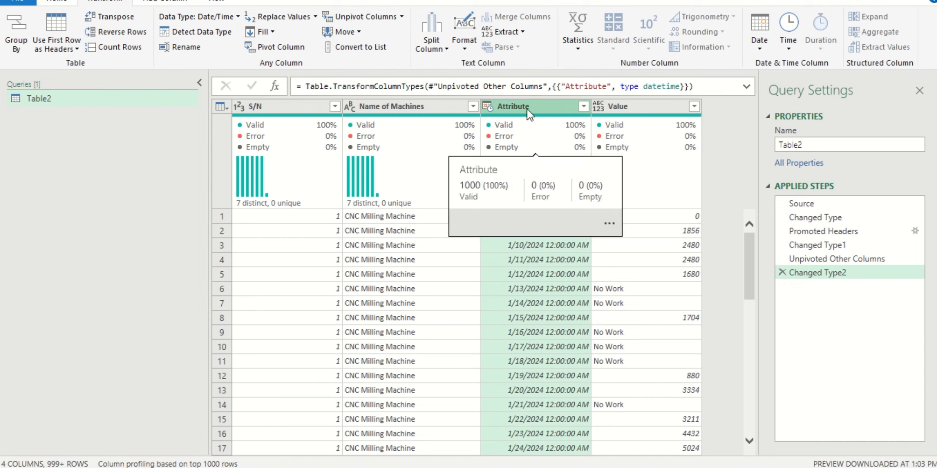
Step: Convert the Attribute column's date/time values to Date Only
left_click(153, 3)
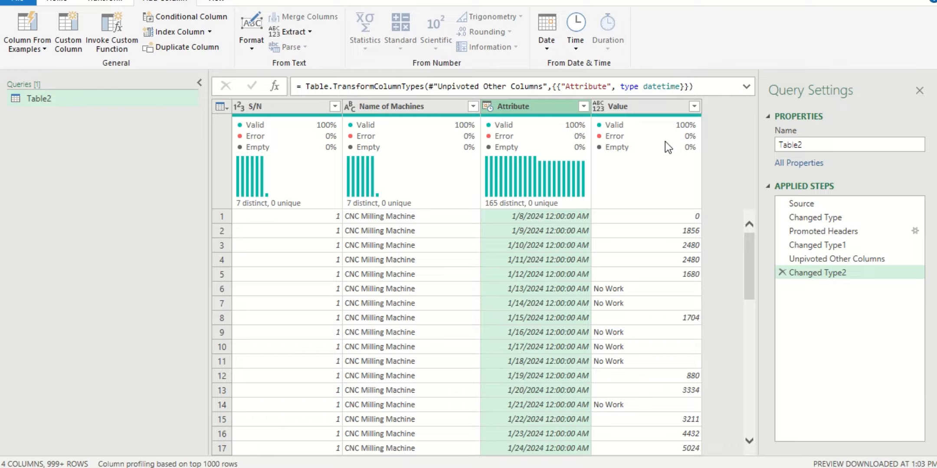
mouse_move(514, 114)
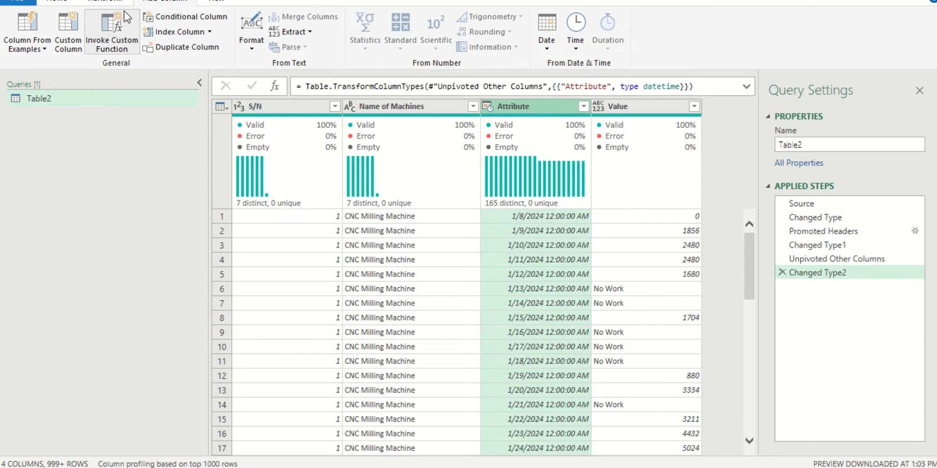
left_click(108, 2)
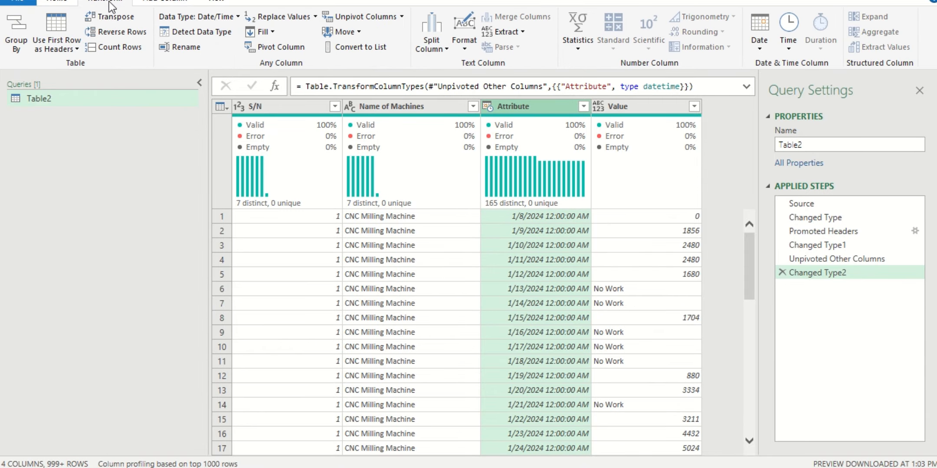
left_click(504, 33)
left_click(460, 46)
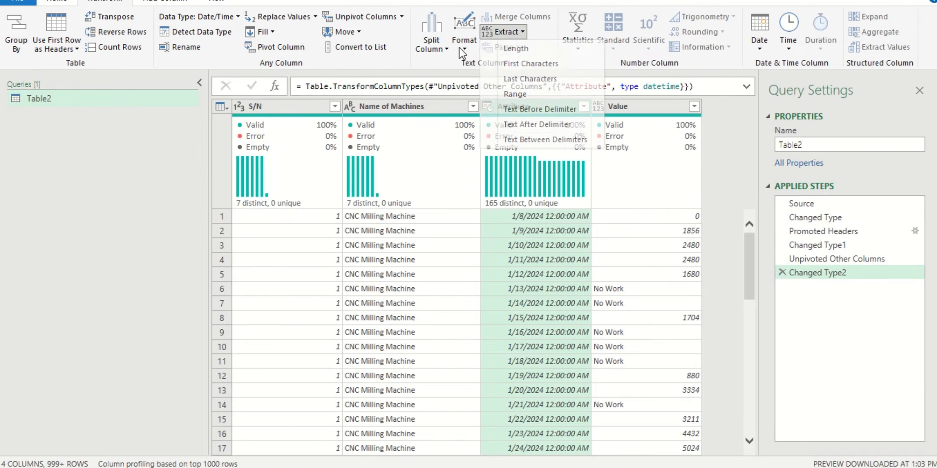
left_click(759, 42)
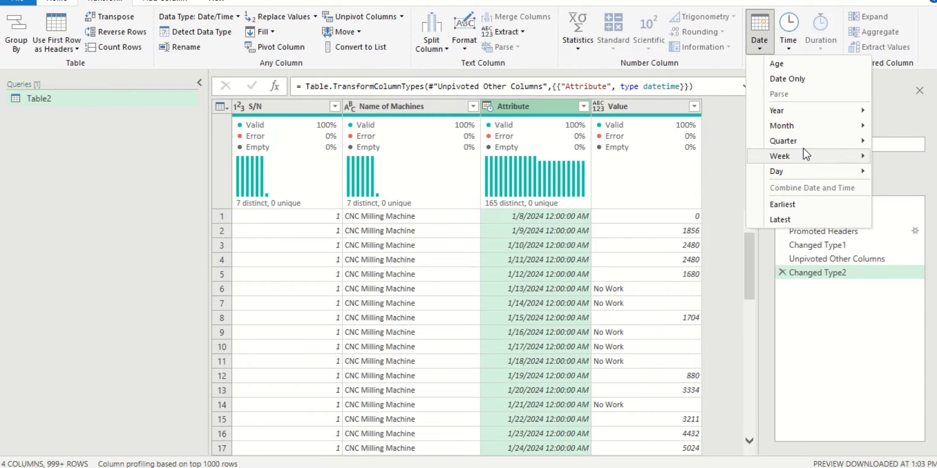
left_click(788, 79)
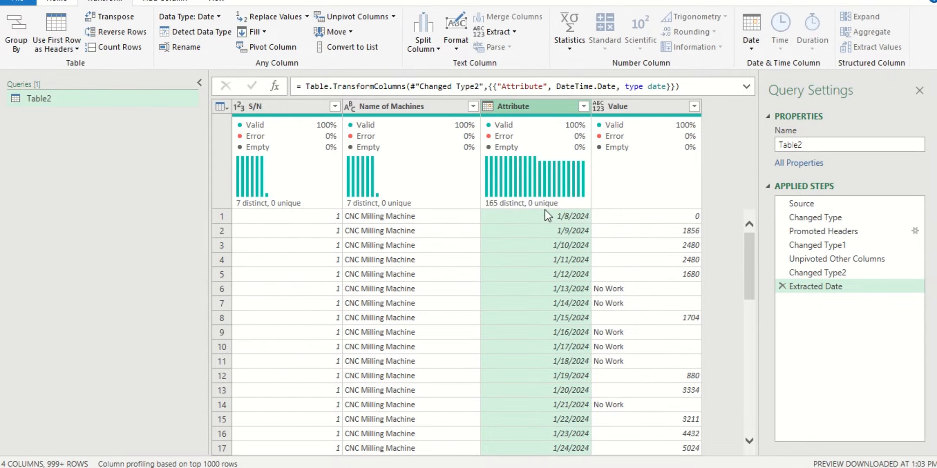
Step: Load the full list of dates in the Attribute column's filter and review its range without applying a filter
left_click(582, 107)
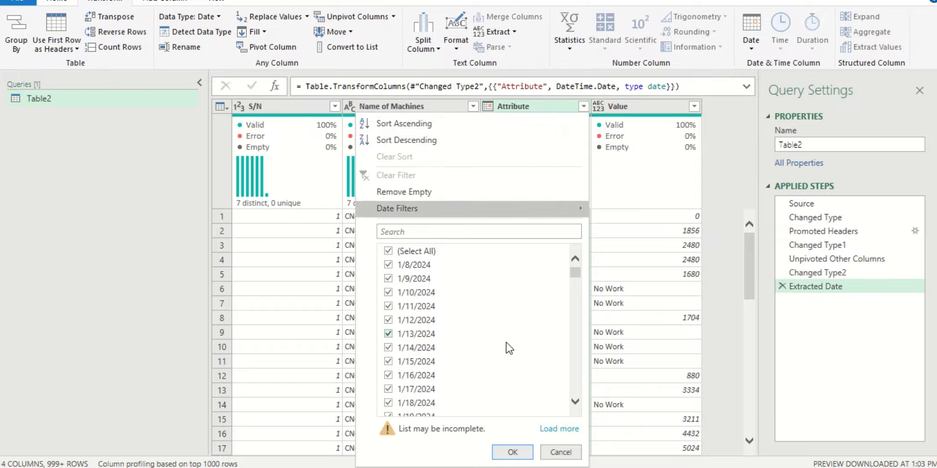
scroll(506, 343, "down", 10)
left_click(559, 429)
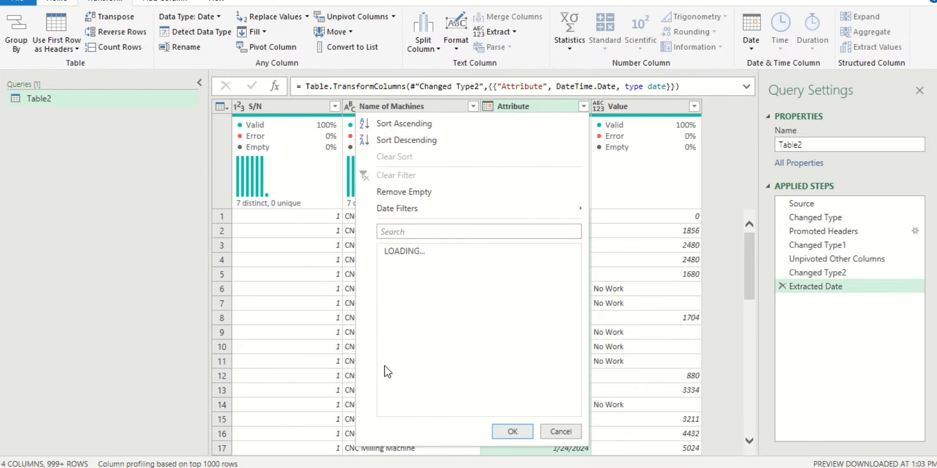
scroll(454, 366, "down", 15)
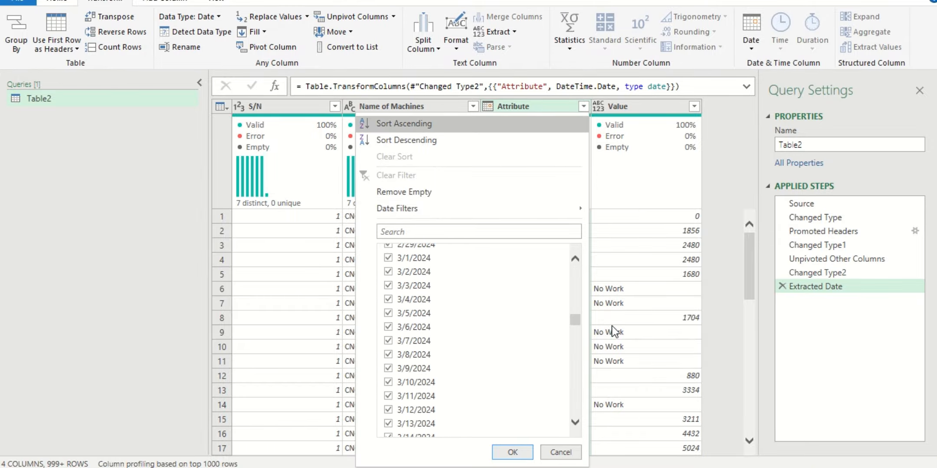
left_click_drag(574, 324, 554, 417)
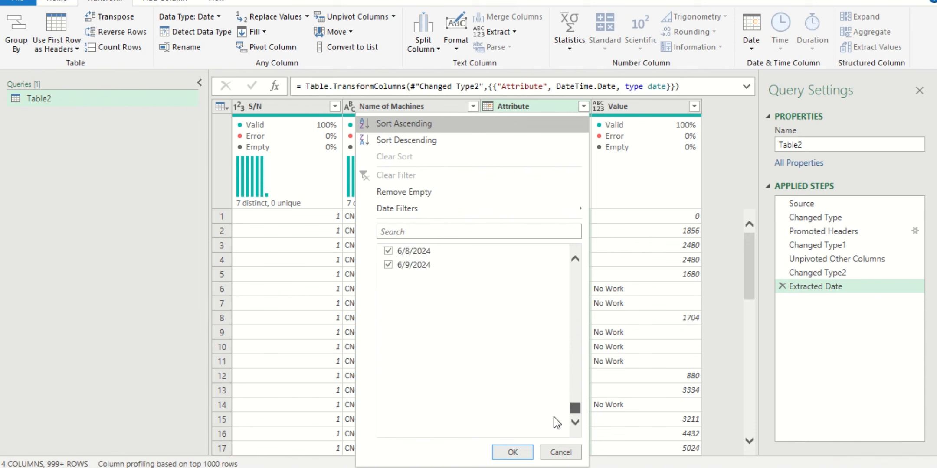
left_click(561, 453)
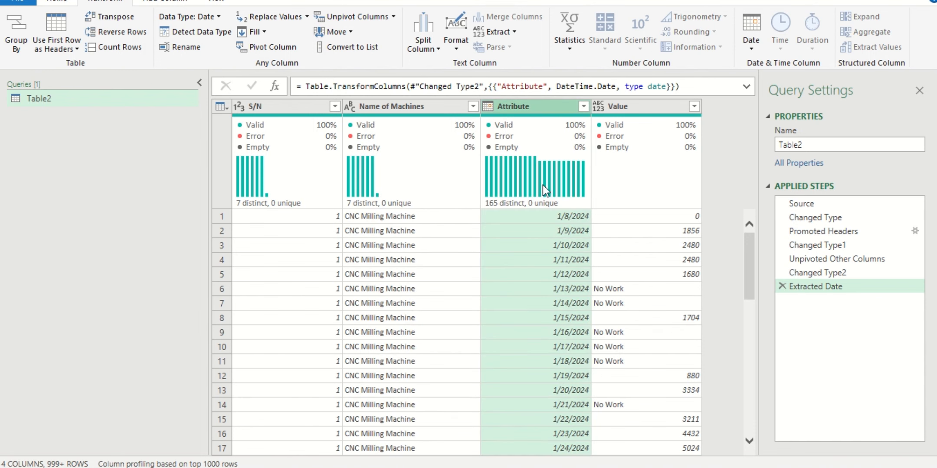
Step: Load all distinct entries in the Value column's filter and examine the text entries for inconsistent spelling and capitalization
left_click(620, 109)
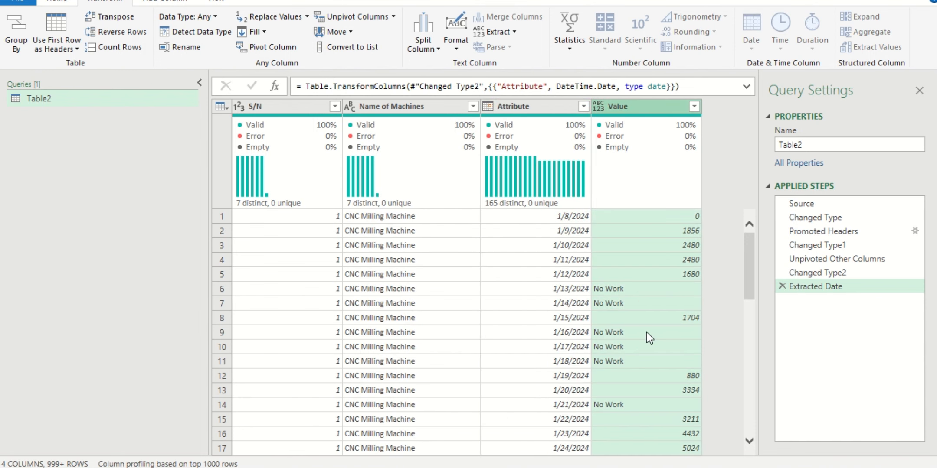
left_click(694, 106)
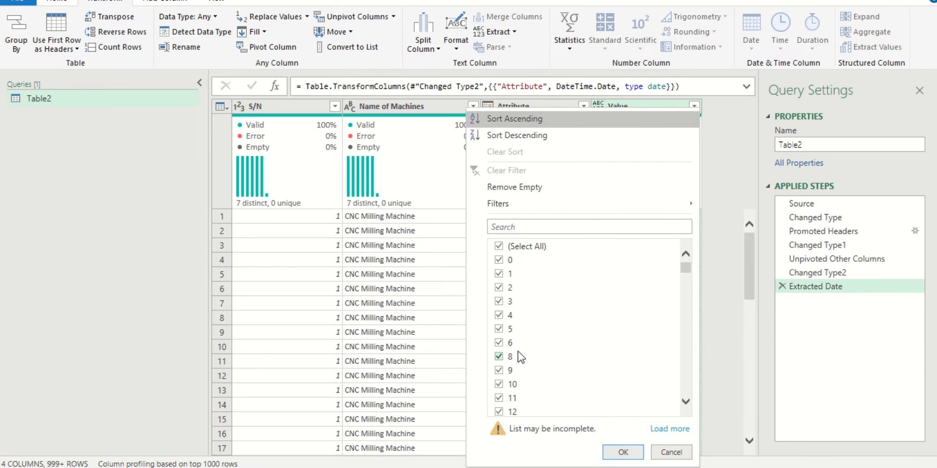
scroll(523, 337, "down", 15)
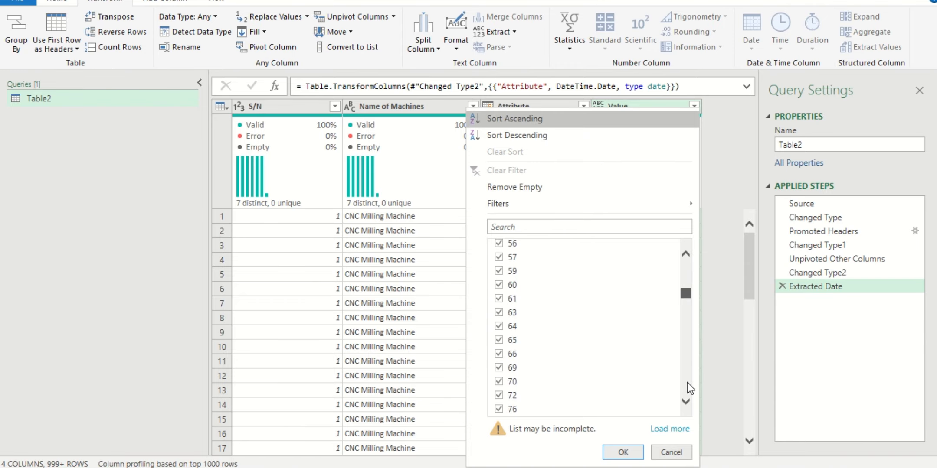
scroll(687, 383, "down", 5)
left_click(669, 429)
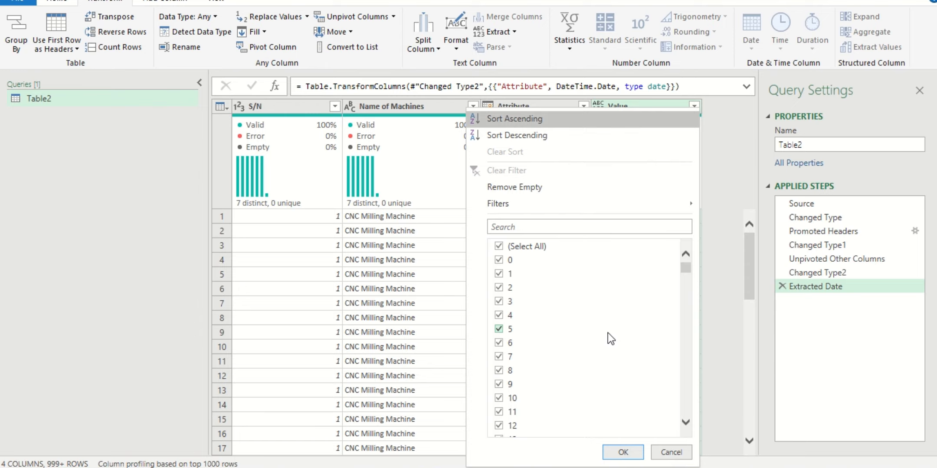
left_click_drag(690, 268, 674, 440)
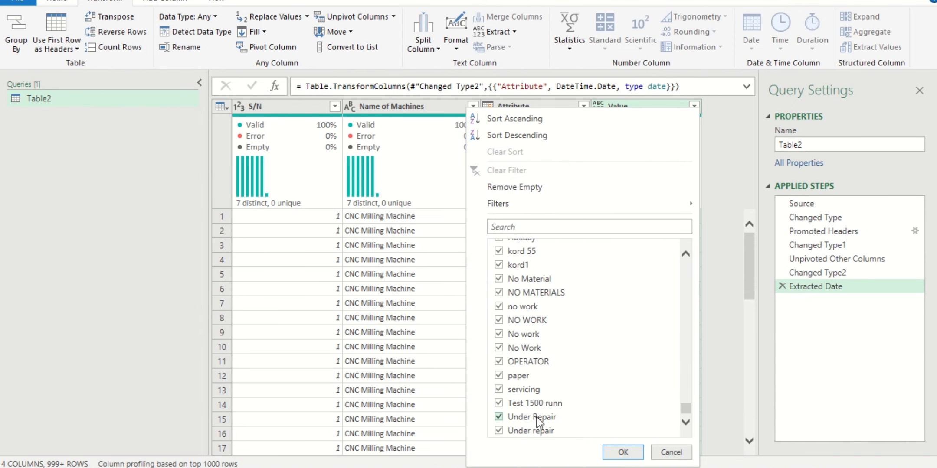
scroll(549, 434, "up", 5)
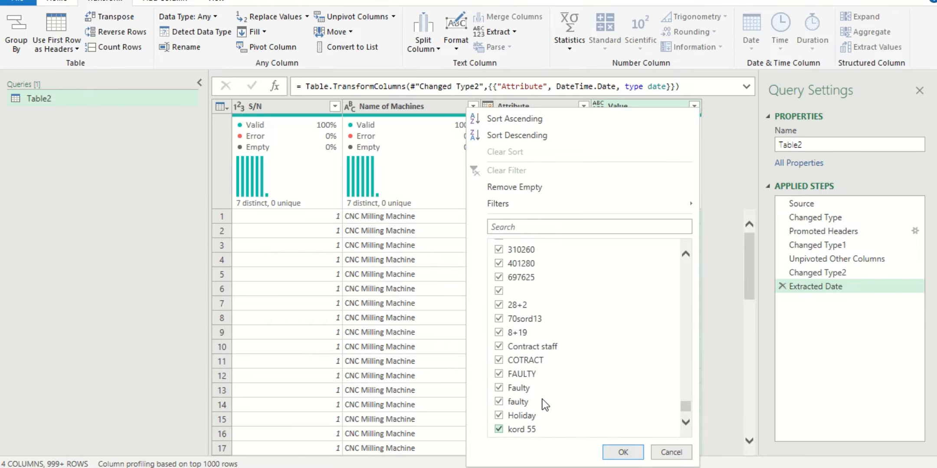
scroll(542, 399, "up", 3)
scroll(542, 399, "down", 8)
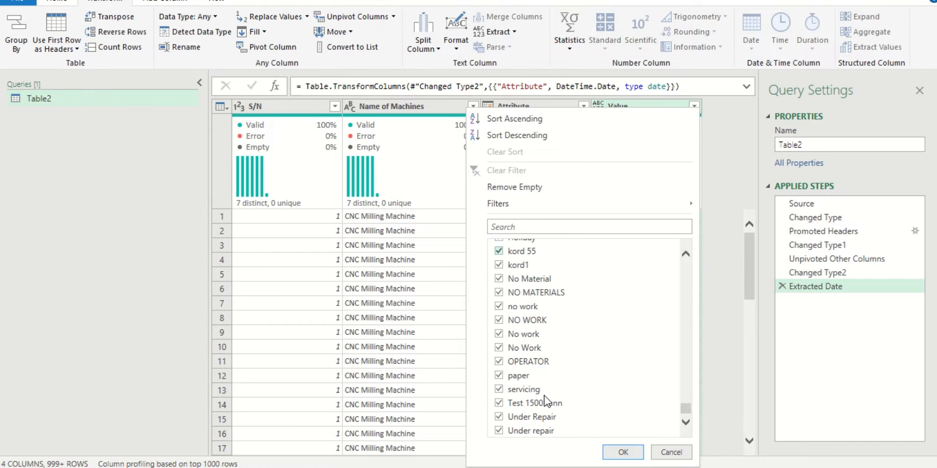
left_click(715, 253)
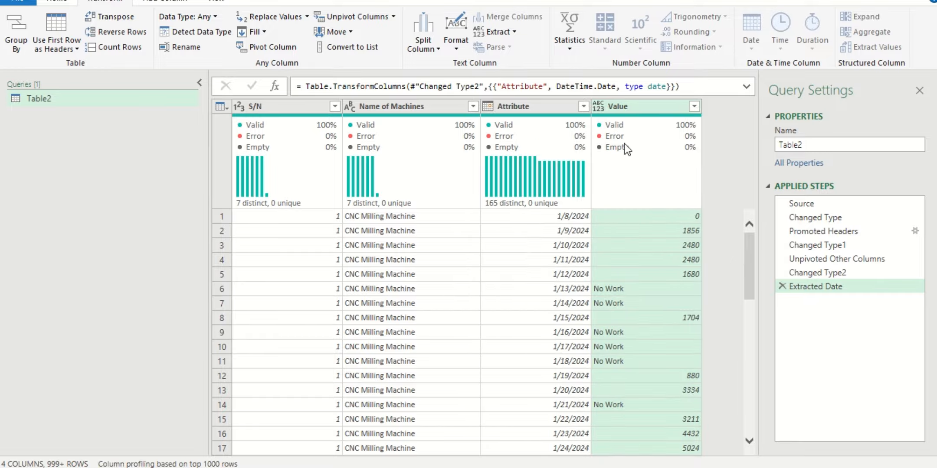
Step: Format the Value column's text as lowercase
right_click(639, 111)
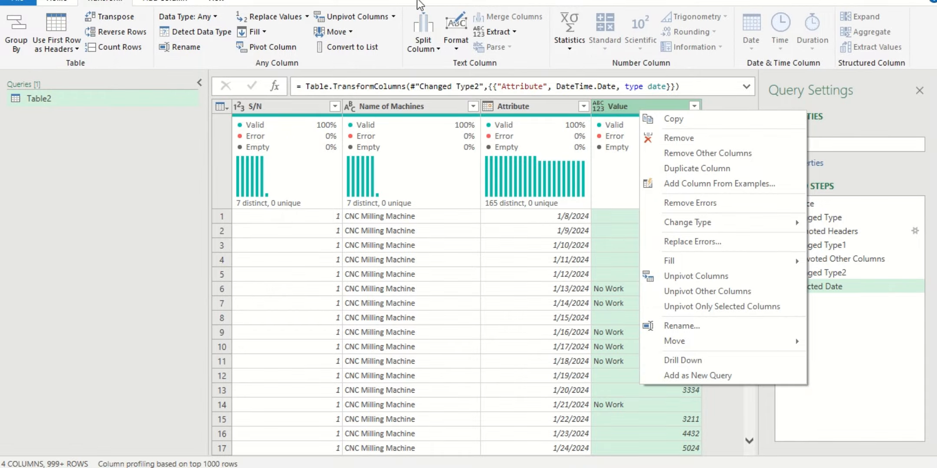
left_click(93, 1)
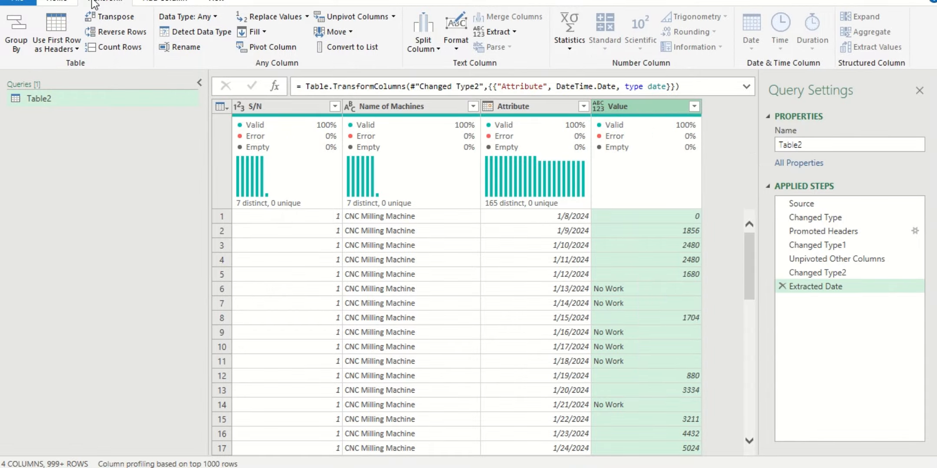
left_click(446, 49)
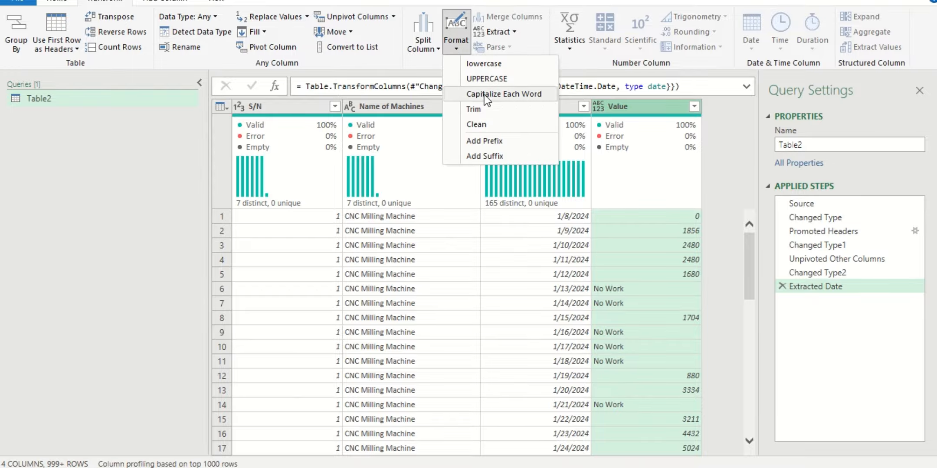
left_click(481, 63)
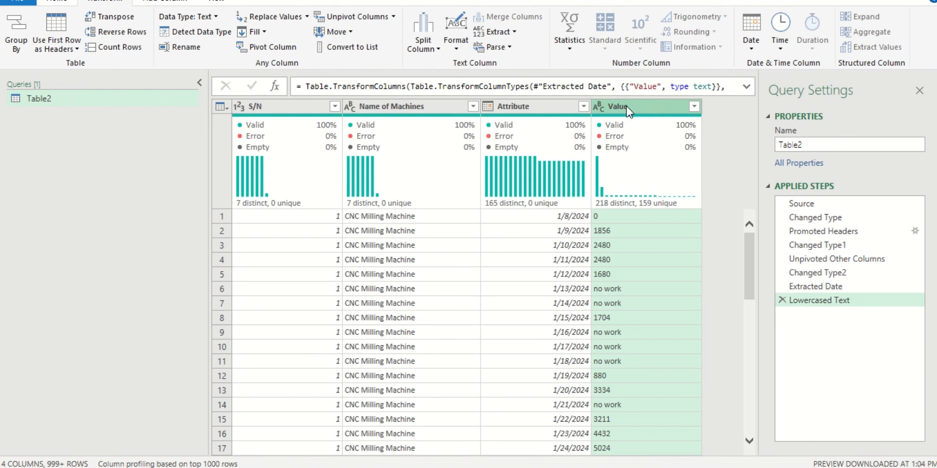
Step: Review the full list of lowercase Value entries for remaining text values, without applying a filter
left_click(694, 106)
scroll(545, 339, "down", 15)
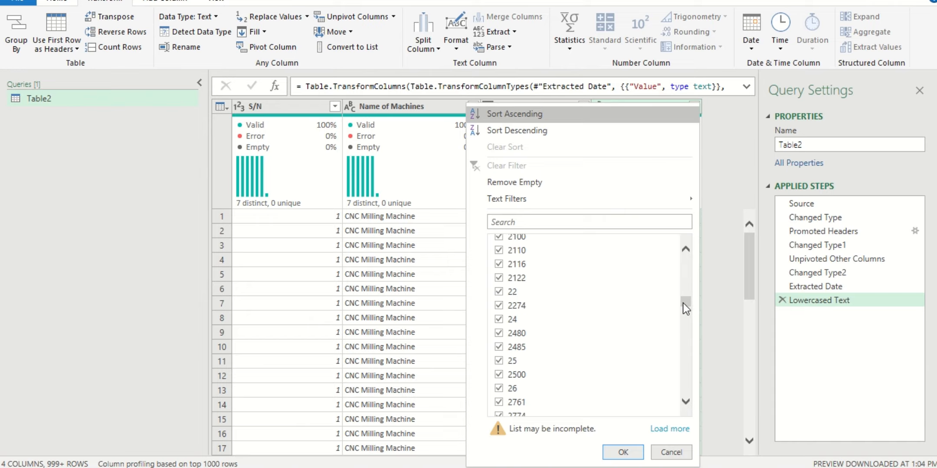
left_click_drag(683, 303, 678, 439)
scroll(521, 379, "up", 3)
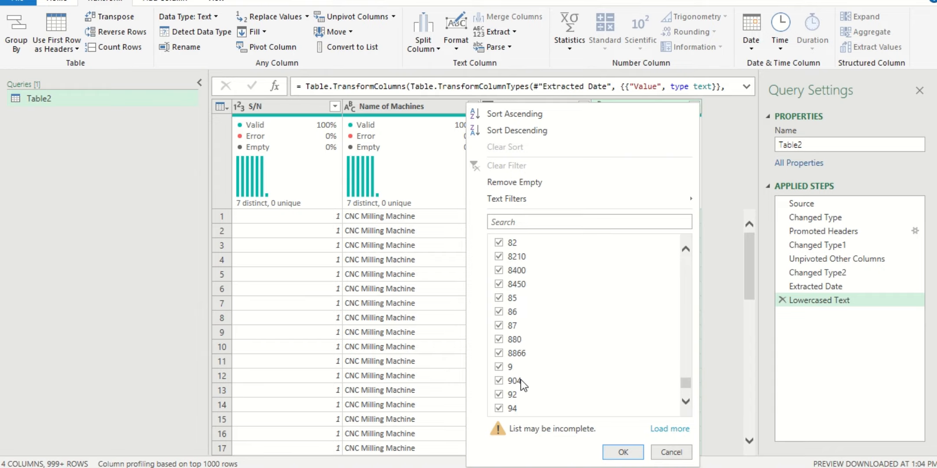
scroll(522, 380, "down", 3)
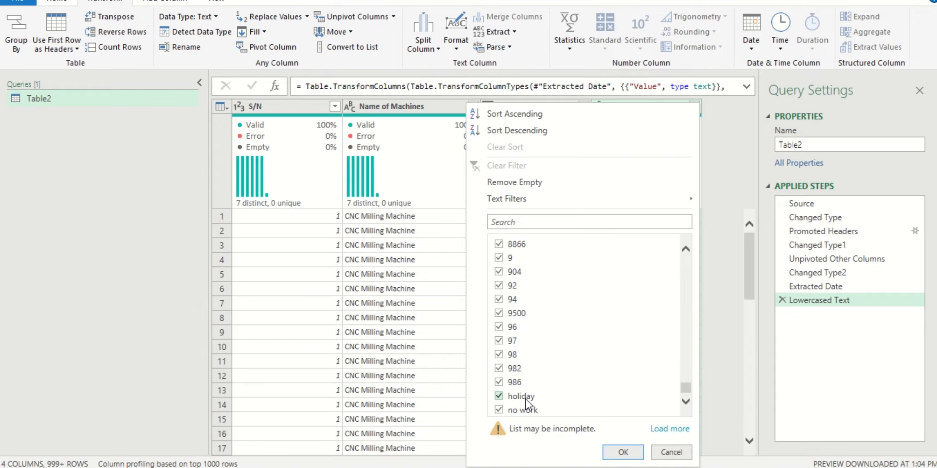
left_click(666, 431)
scroll(549, 345, "down", 3)
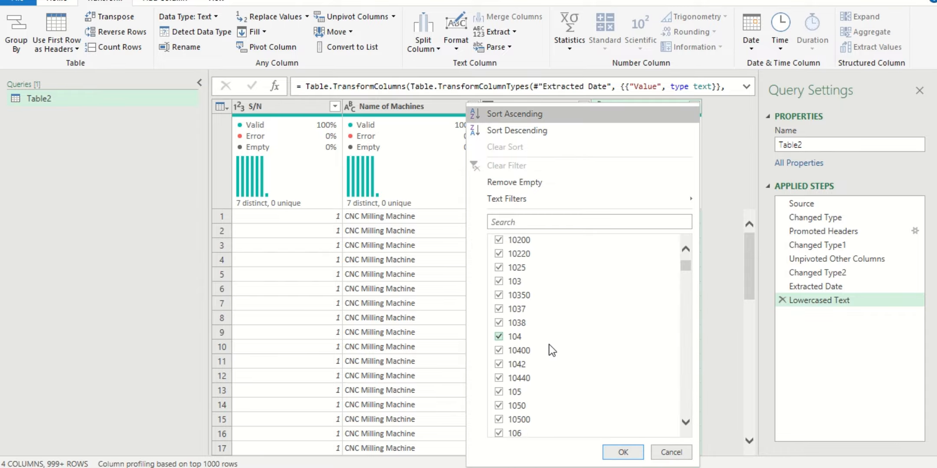
scroll(549, 345, "down", 5)
left_click_drag(684, 287, 659, 427)
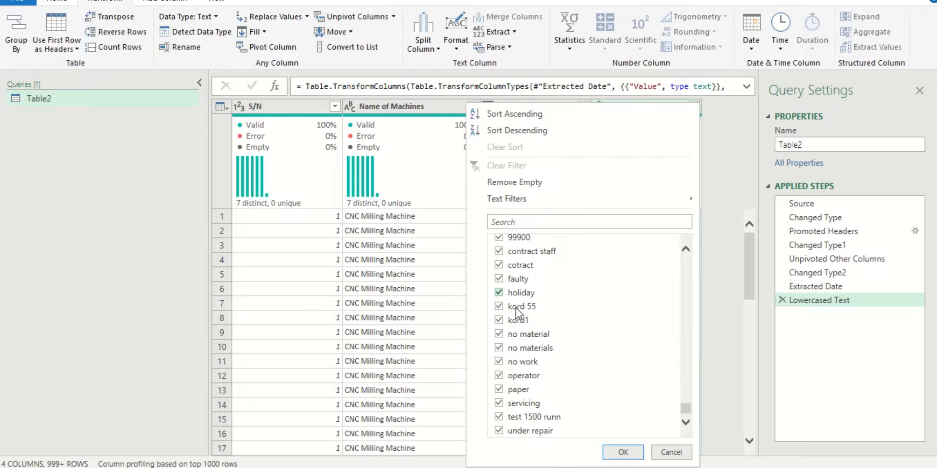
scroll(514, 311, "up", 2)
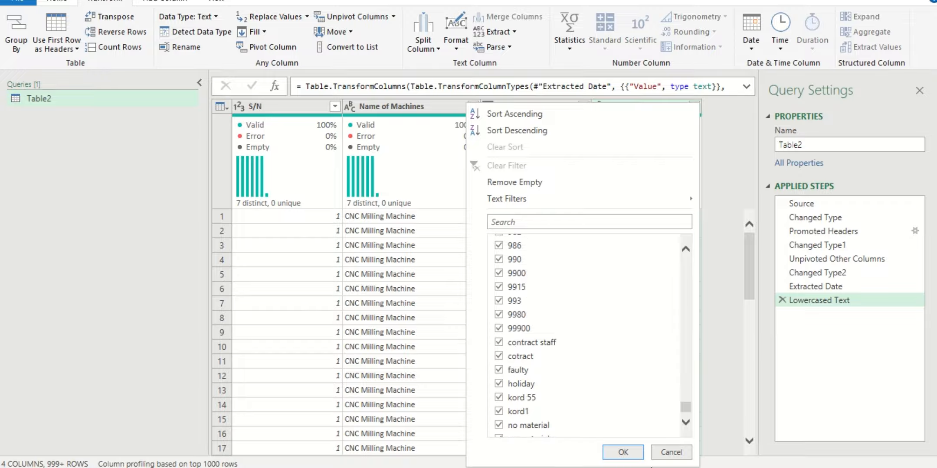
scroll(535, 378, "down", 2)
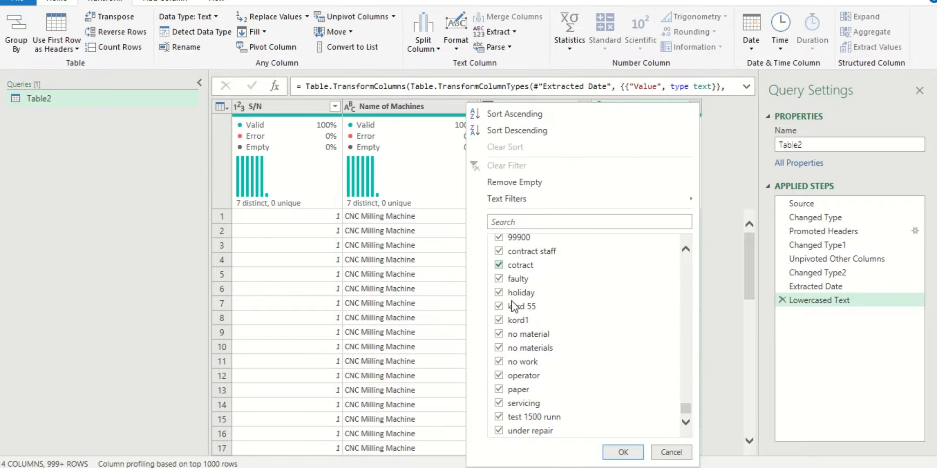
left_click(671, 453)
Step: Replace "no work" in the Value column with an empty value
right_click(636, 107)
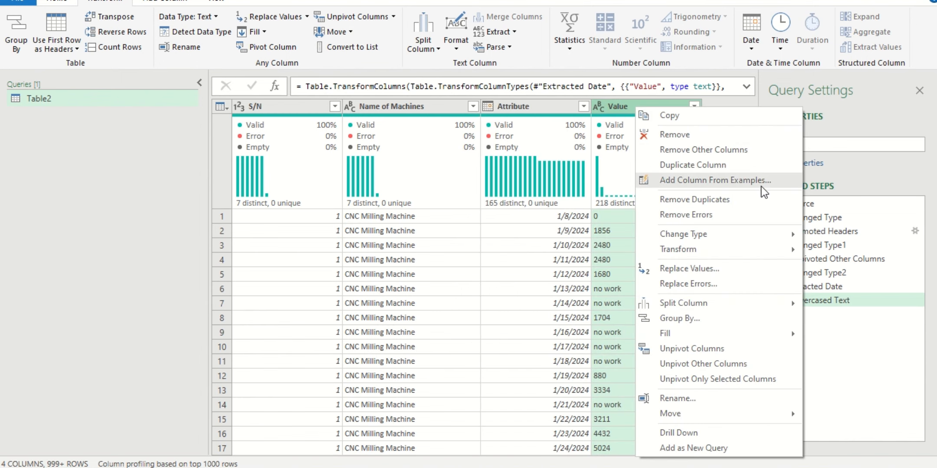
right_click(606, 102)
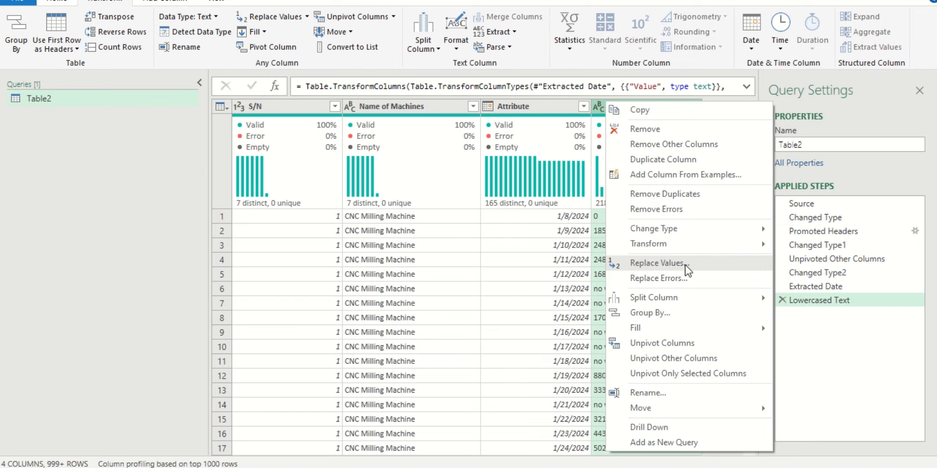
left_click(105, 2)
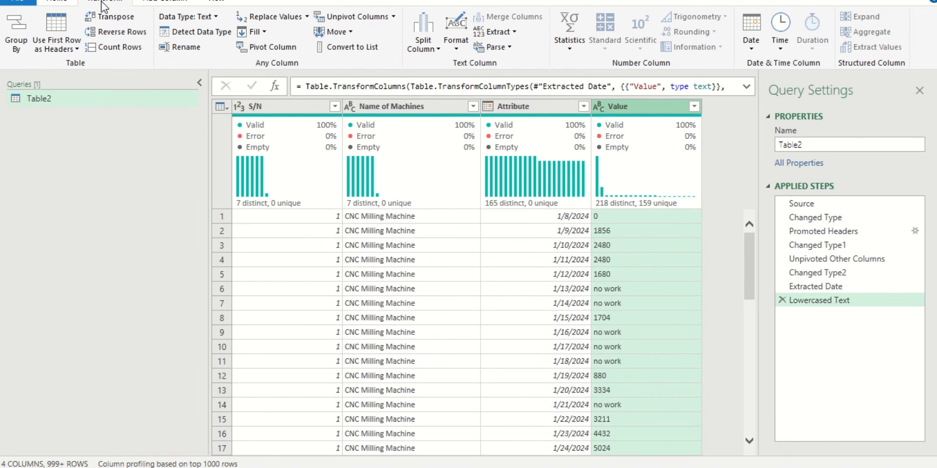
left_click(274, 23)
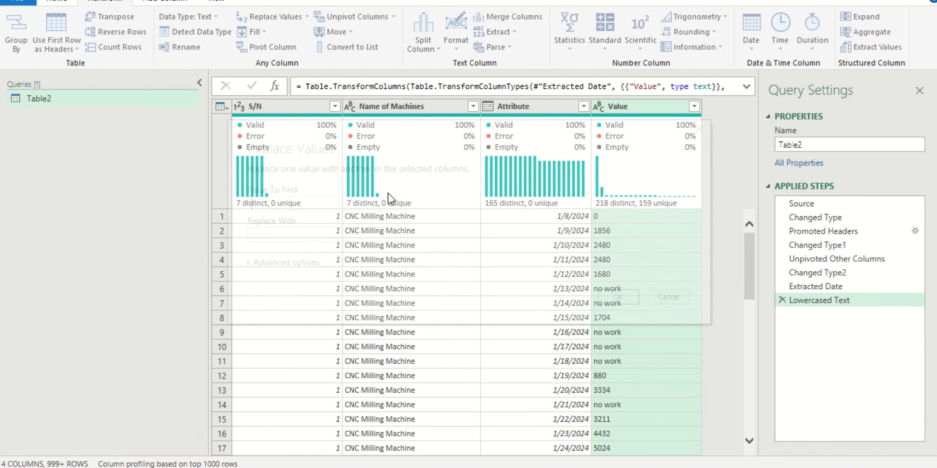
type("no work")
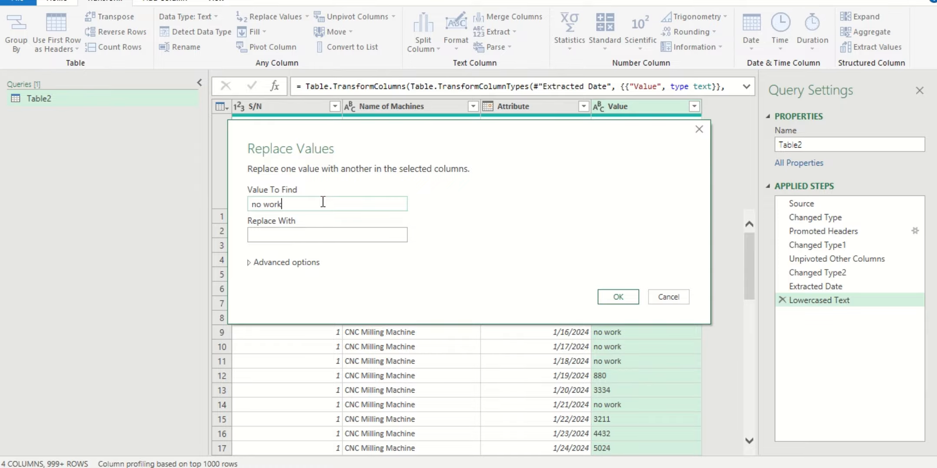
key("Tab")
left_click(616, 297)
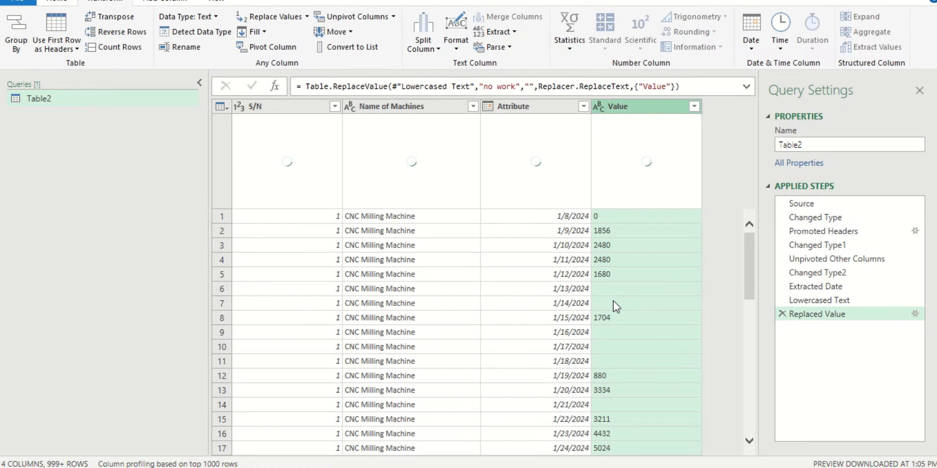
Step: Replace "holiday" in the Value column with an empty value
left_click(263, 16)
type("holiday")
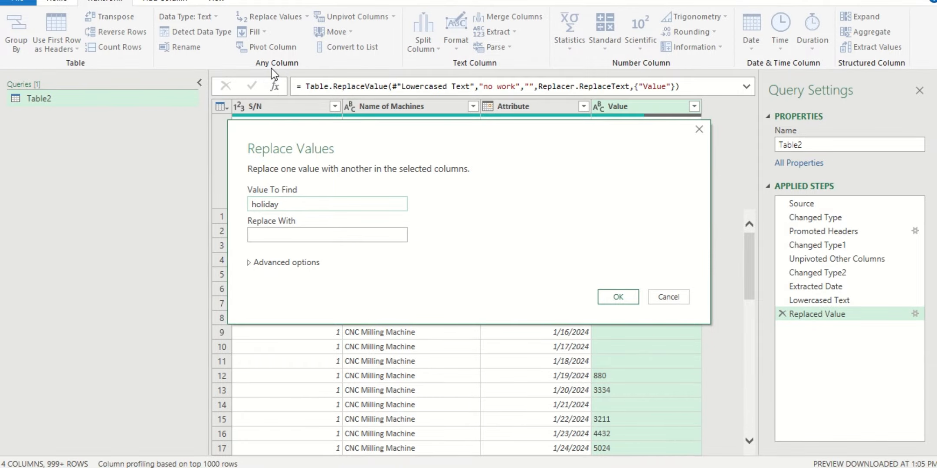
key("Tab")
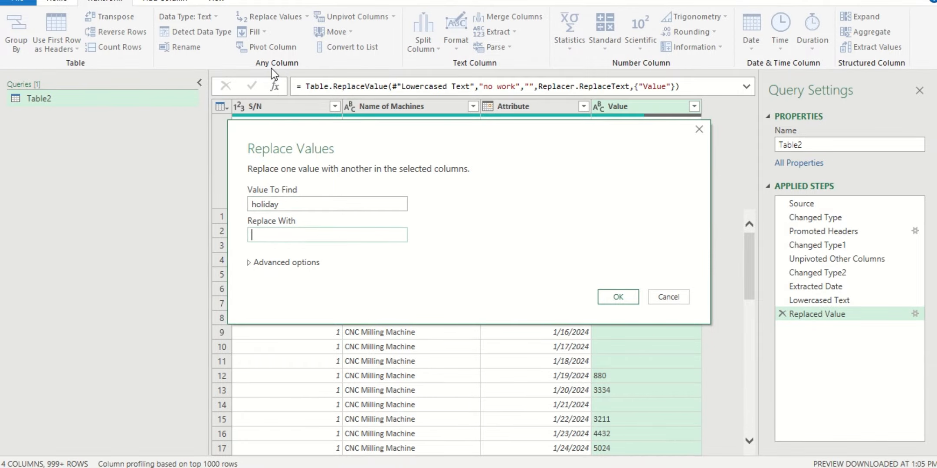
left_click(616, 298)
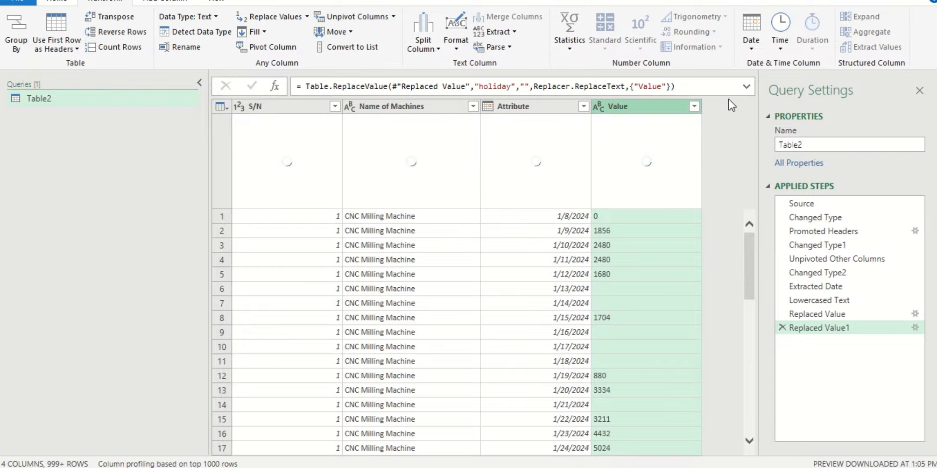
Step: Filter the Value column to paper, servicing, test 1500 runn and under repair to inspect those rows, and delete that filter step
left_click(694, 108)
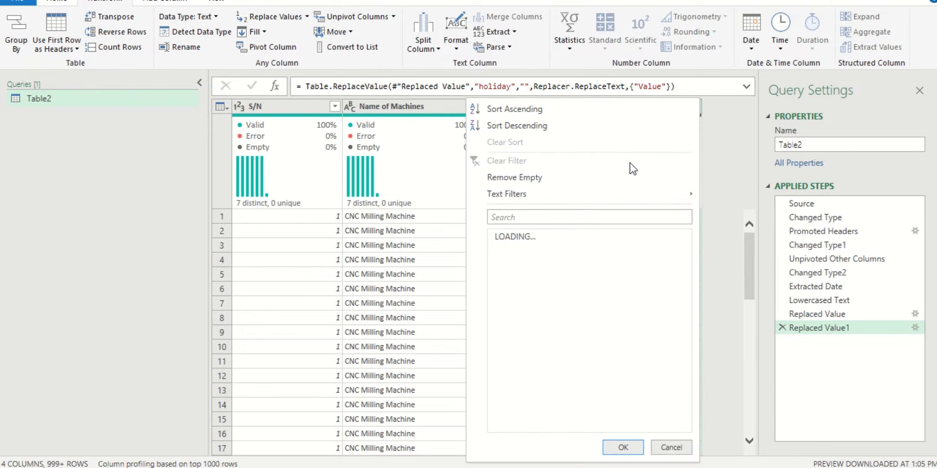
left_click(669, 429)
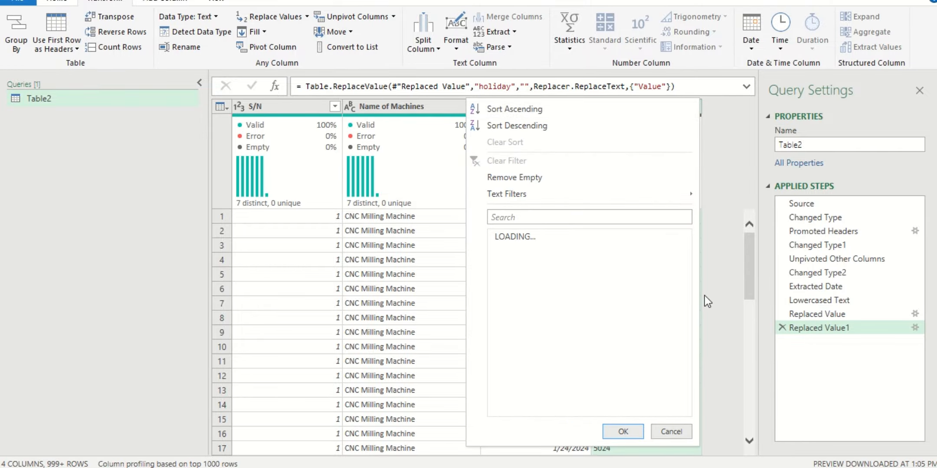
left_click_drag(685, 260, 694, 451)
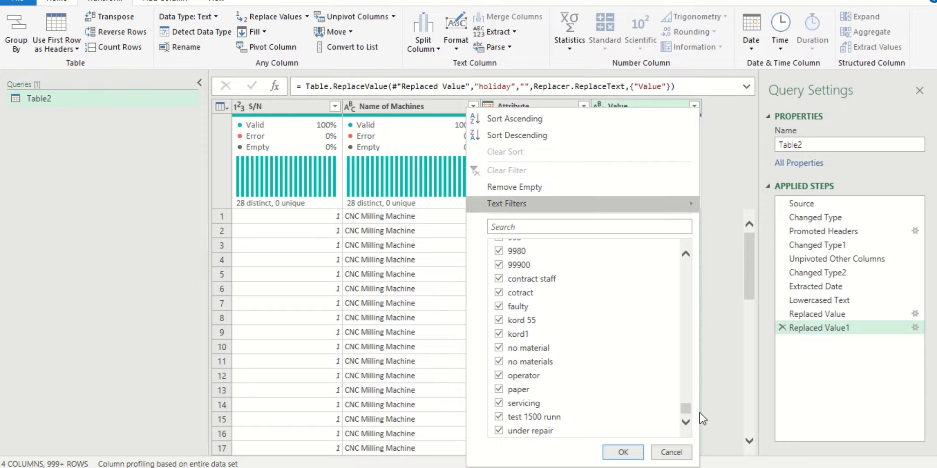
mouse_move(686, 413)
left_mouse_down()
mouse_move(685, 260)
mouse_move(695, 415)
left_mouse_up()
left_click(499, 246)
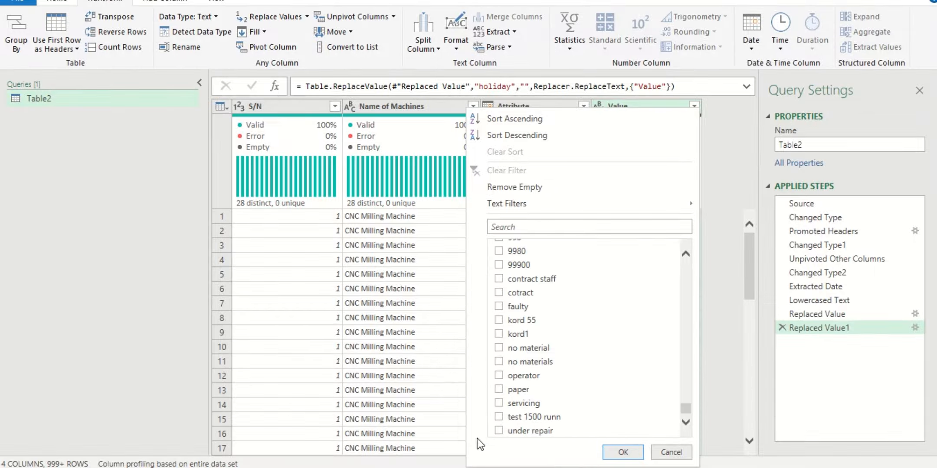
left_click(498, 431)
left_click(500, 404)
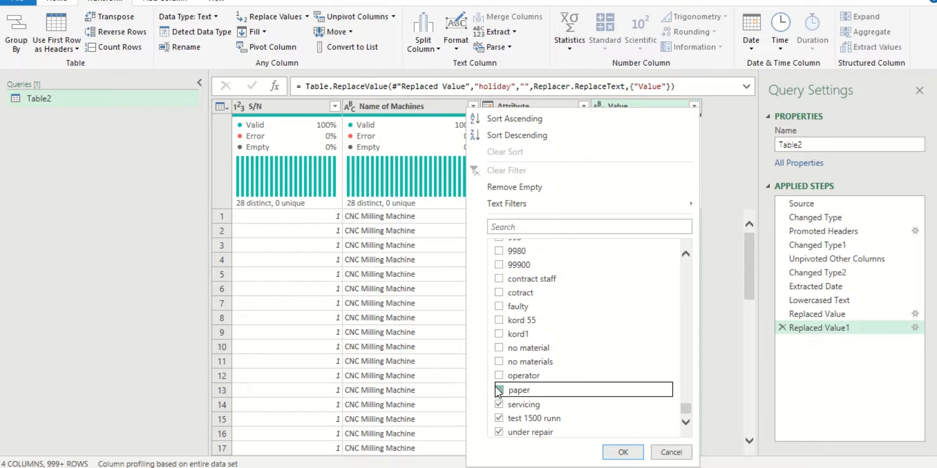
left_click(499, 390)
left_click(623, 453)
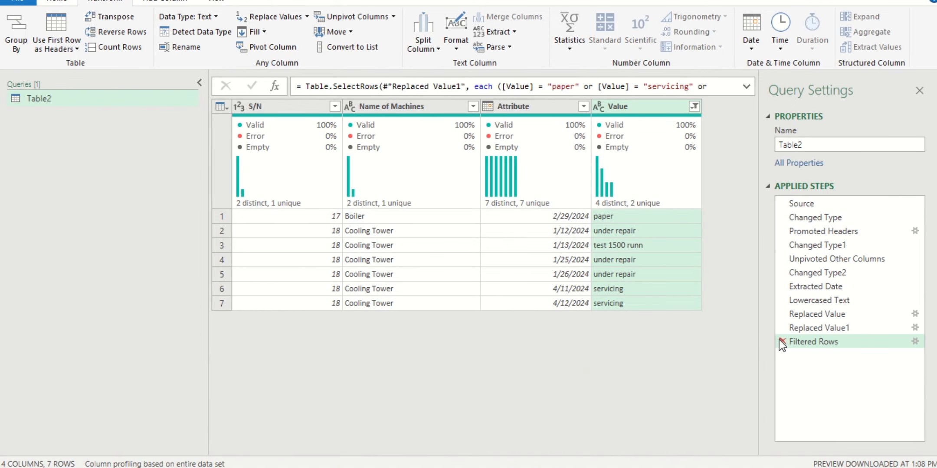
left_click(782, 342)
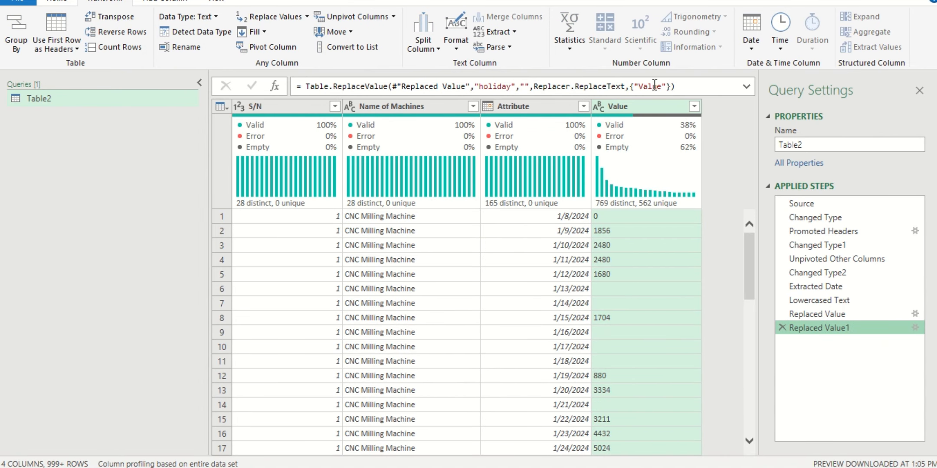
Step: Change the Value column's data type to Whole Number and check the column for conversion errors
left_click(598, 106)
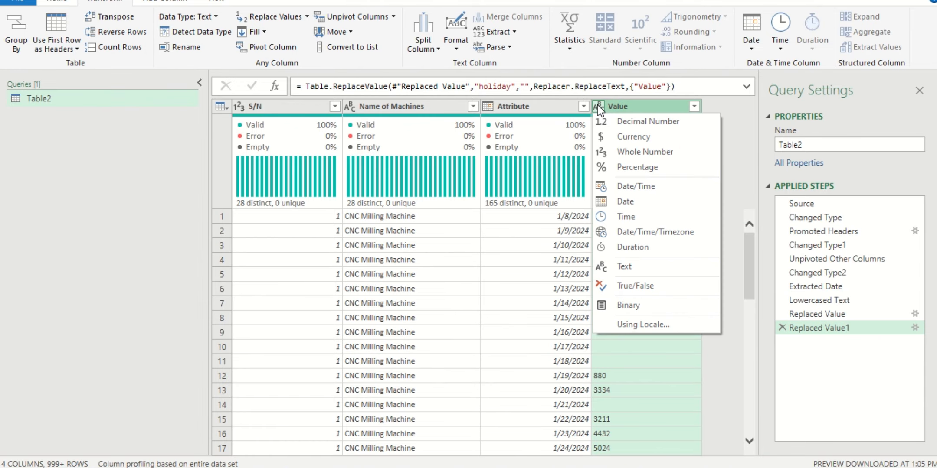
left_click(614, 153)
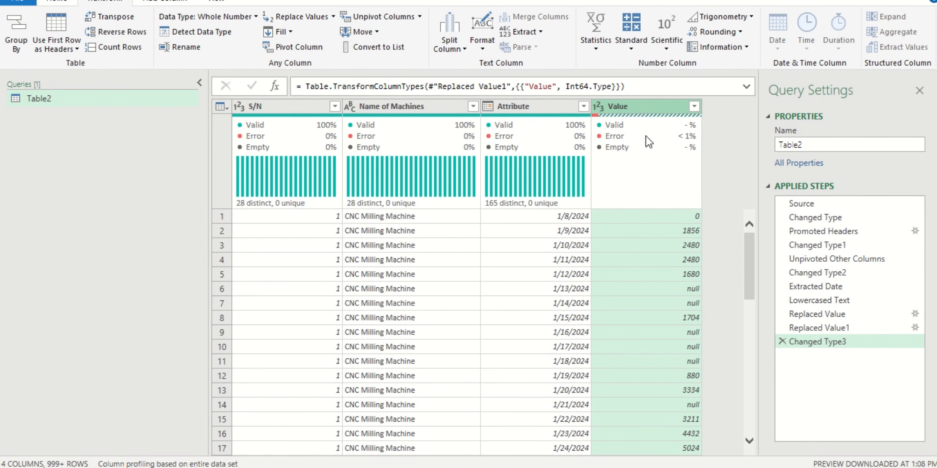
mouse_move(689, 135)
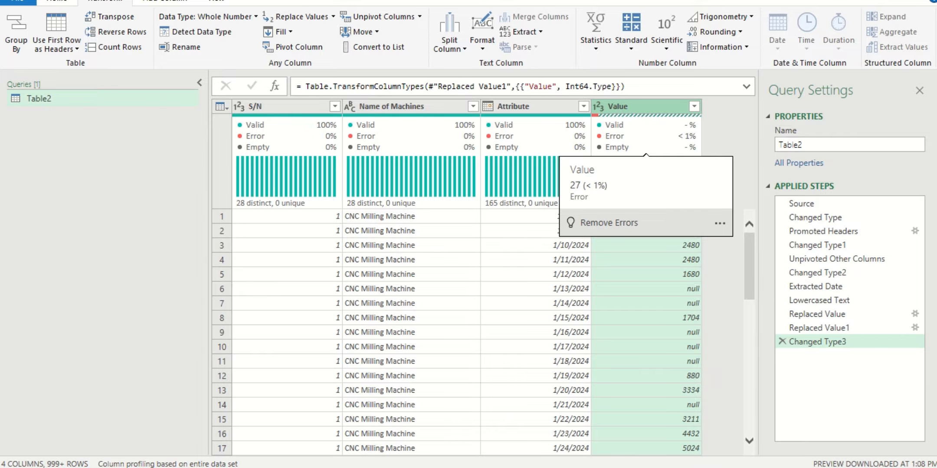
left_click(676, 276)
scroll(630, 368, "down", 2)
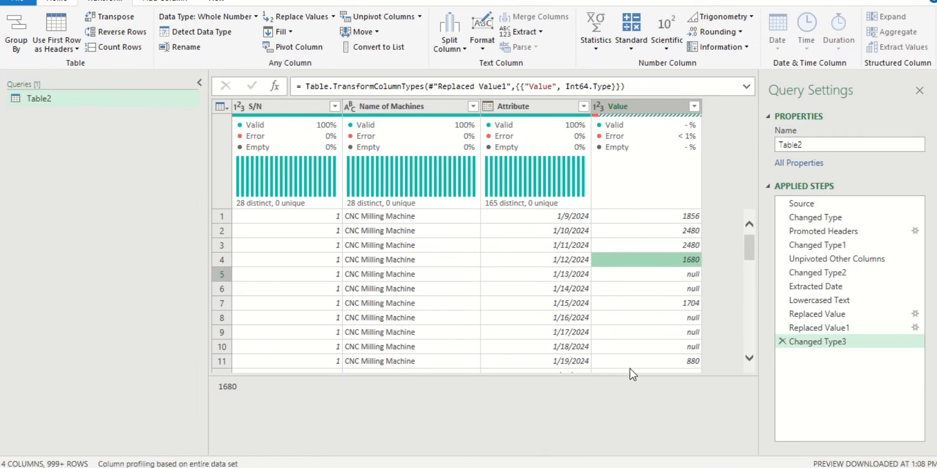
Step: Remove the rows that contain errors in the Value column
left_click(664, 105)
right_click(662, 104)
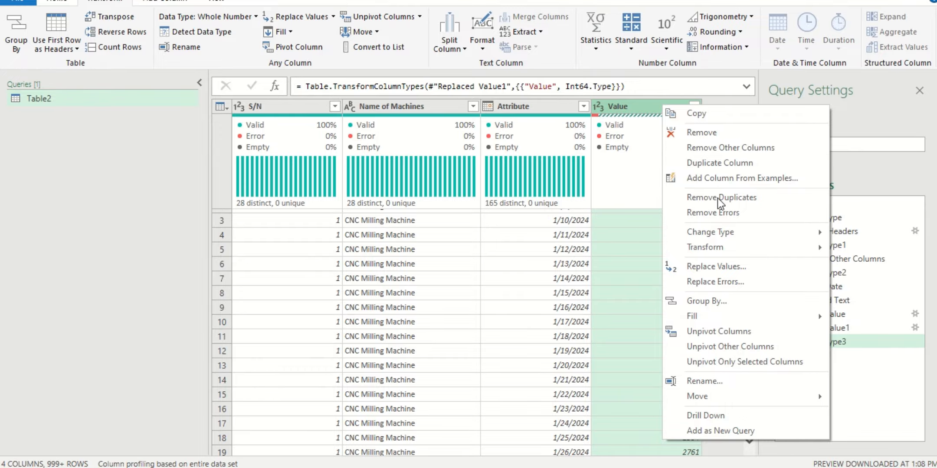
mouse_move(733, 233)
left_click(736, 213)
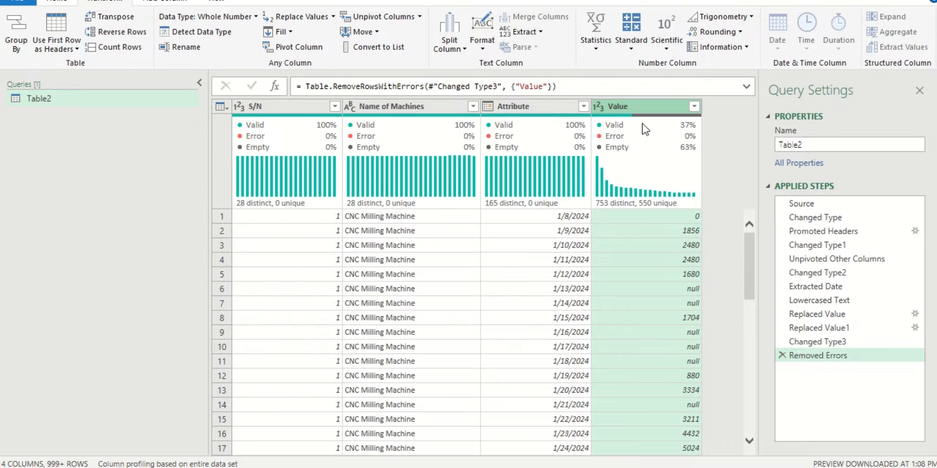
Step: Edit the applied step that replaces "no work" so it substitutes 0, and return to the Removed Errors step
mouse_move(643, 123)
mouse_move(668, 194)
left_click(911, 320)
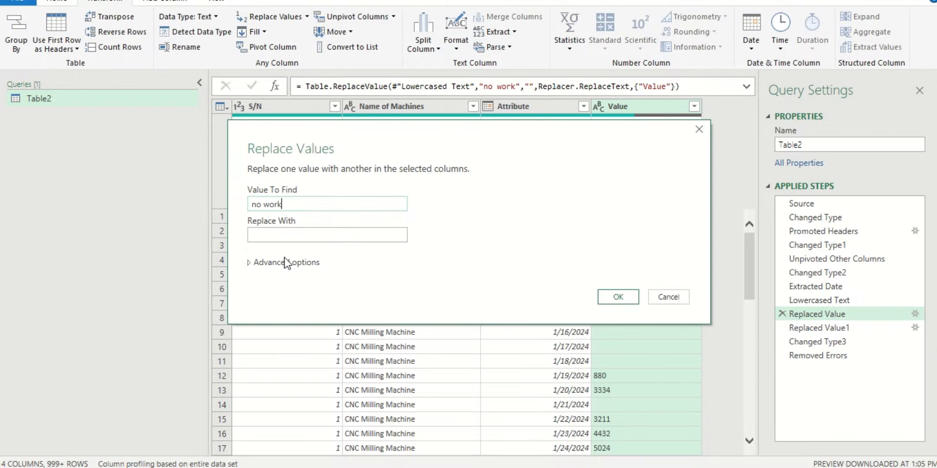
left_click(296, 233)
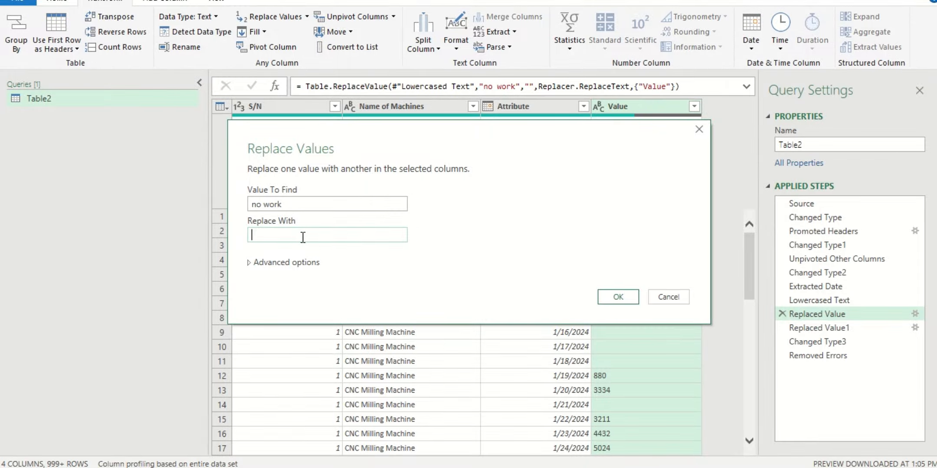
type("0")
left_click(615, 294)
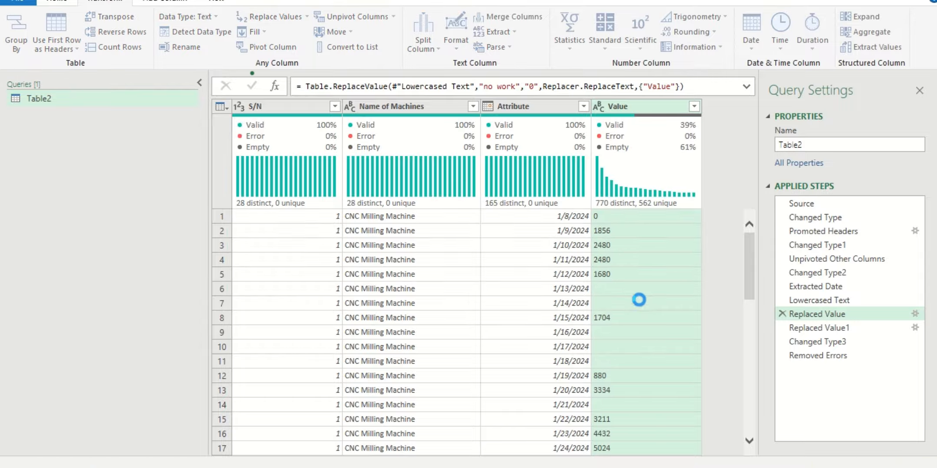
left_click(840, 355)
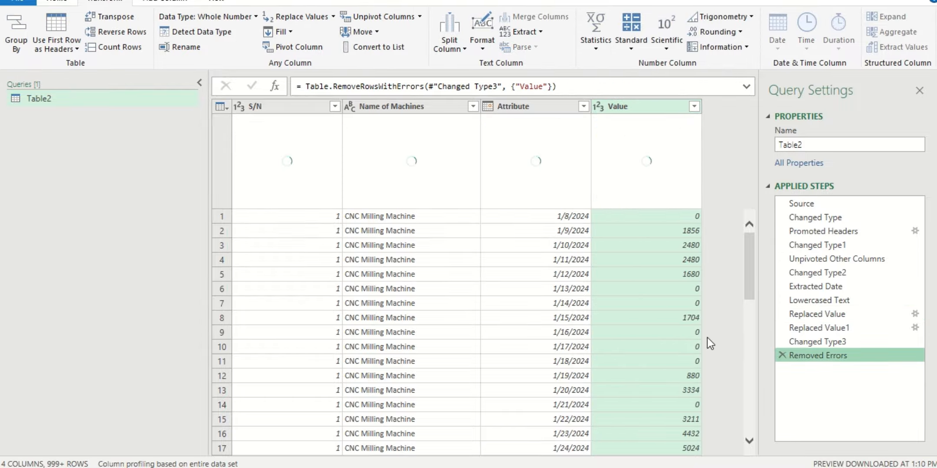
Step: Filter the Value column to null only to inspect those rows, and delete that filter step
left_click(694, 108)
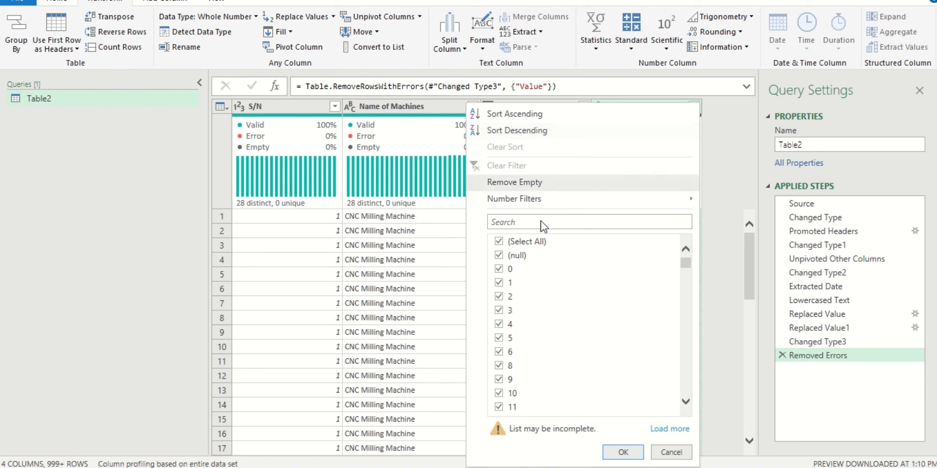
left_click(499, 242)
left_click(500, 256)
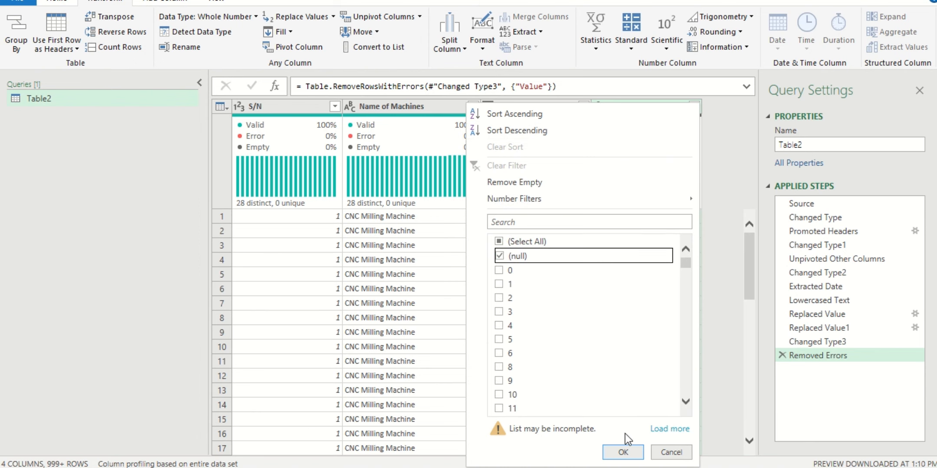
left_click(623, 451)
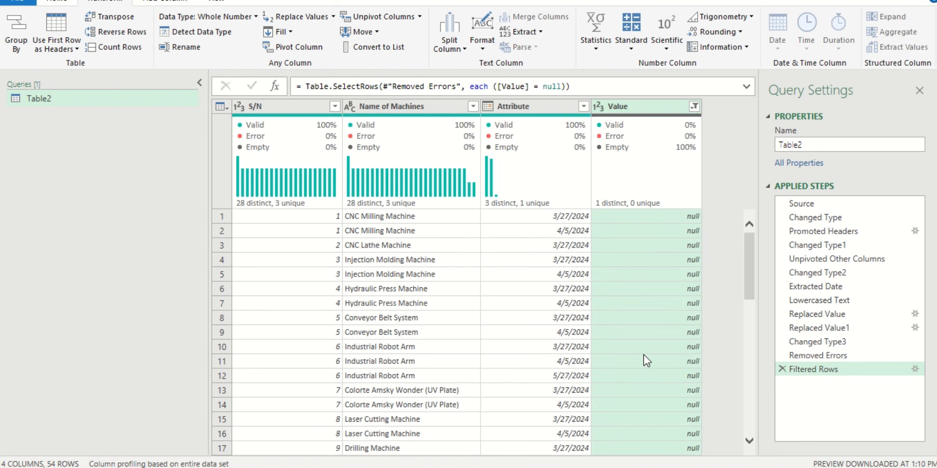
left_click(781, 369)
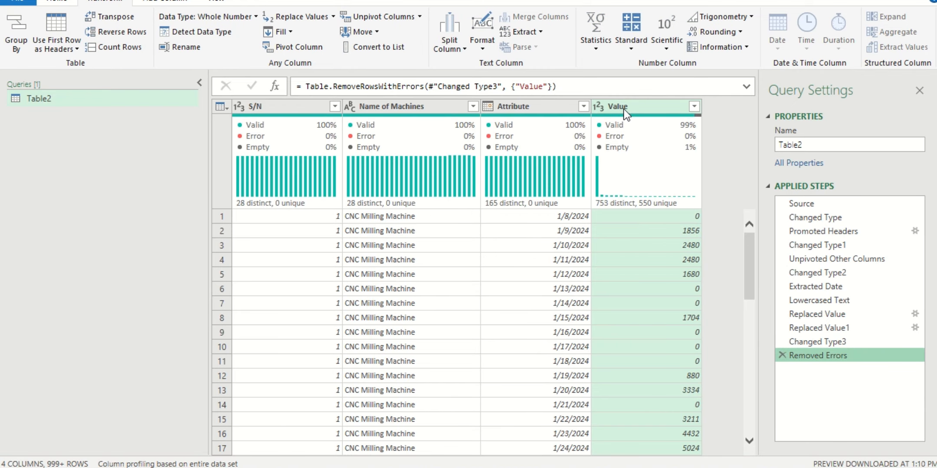
Step: Replace null in the Value column with 0
right_click(624, 114)
left_click(668, 269)
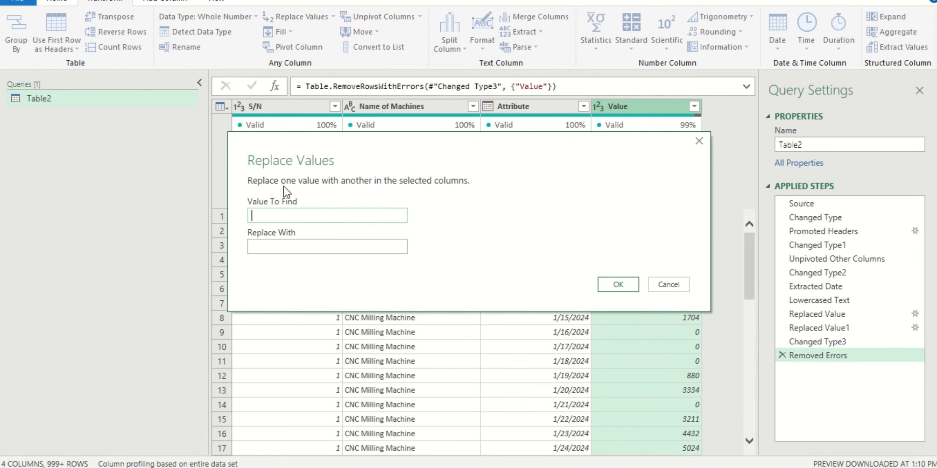
type("null")
key("Tab")
type("0")
left_click(634, 284)
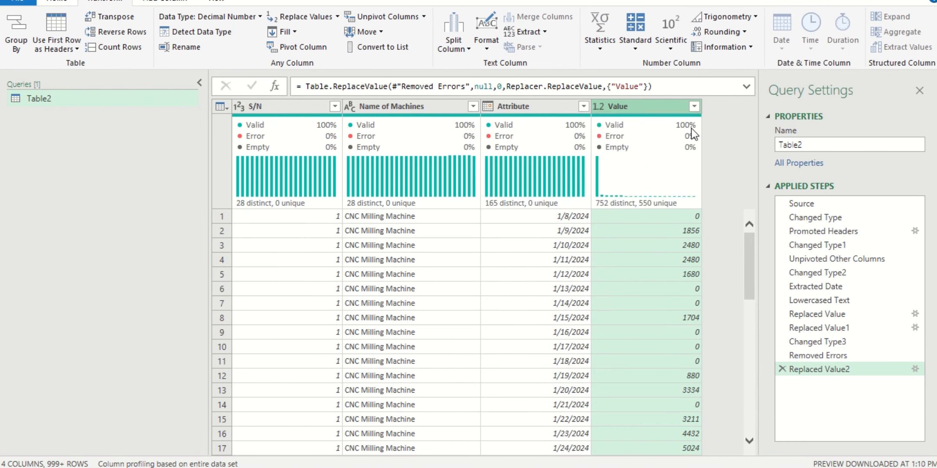
Step: Load all distinct entries in the Value column's filter and check them for leftover nulls or text, without applying a filter
left_click(694, 106)
left_click(662, 429)
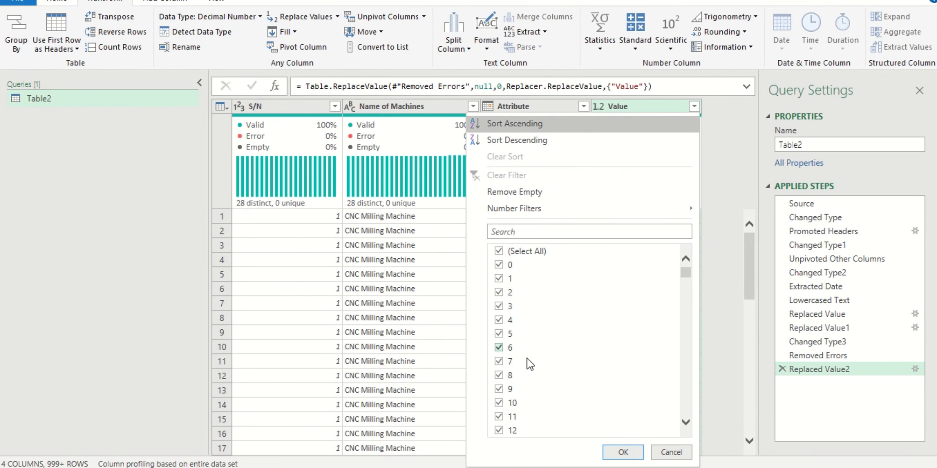
scroll(581, 390, "down", 2)
scroll(581, 390, "down", 9)
left_click_drag(686, 277, 678, 425)
left_click_drag(684, 334, 683, 428)
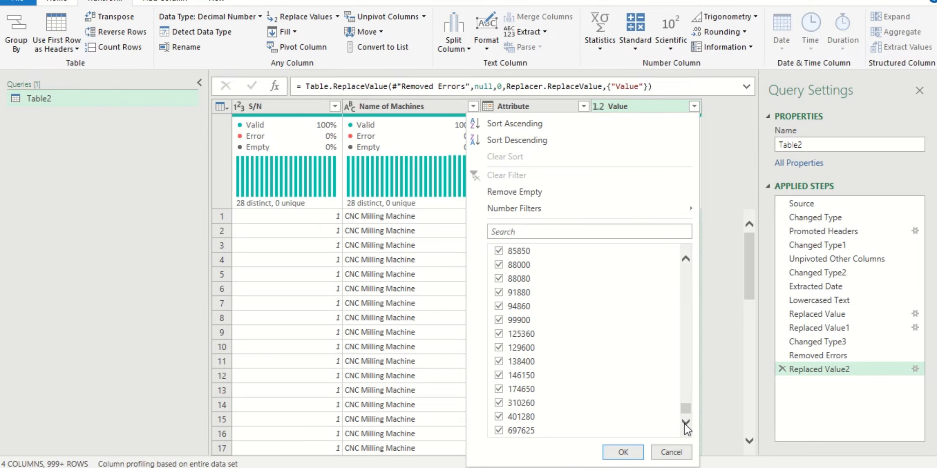
left_click(673, 453)
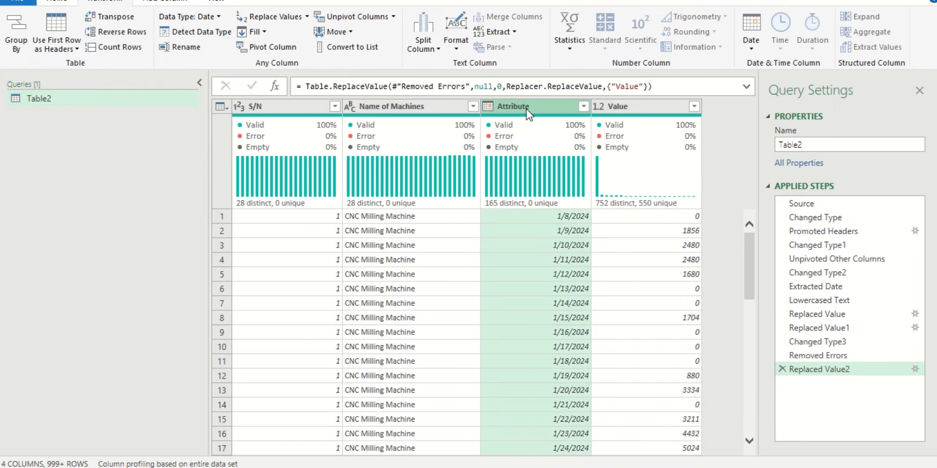
Step: Rename the Attribute column to Date
double_click(527, 108)
type("Date")
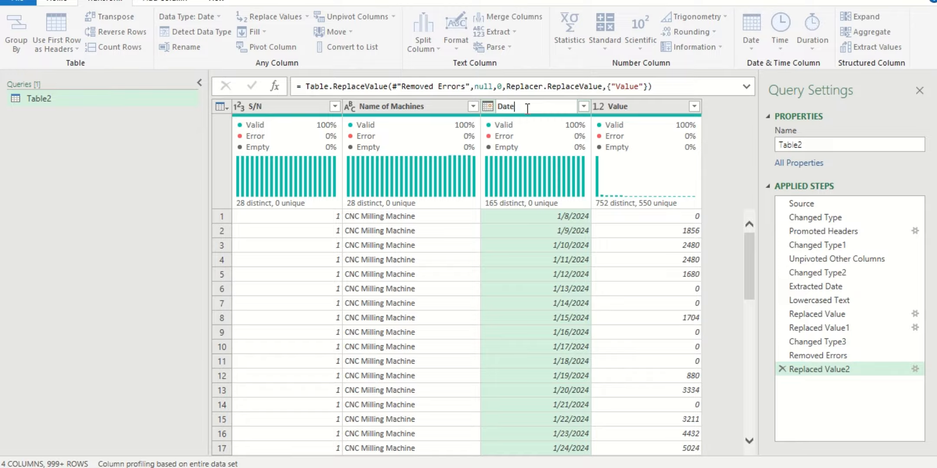
key("Return")
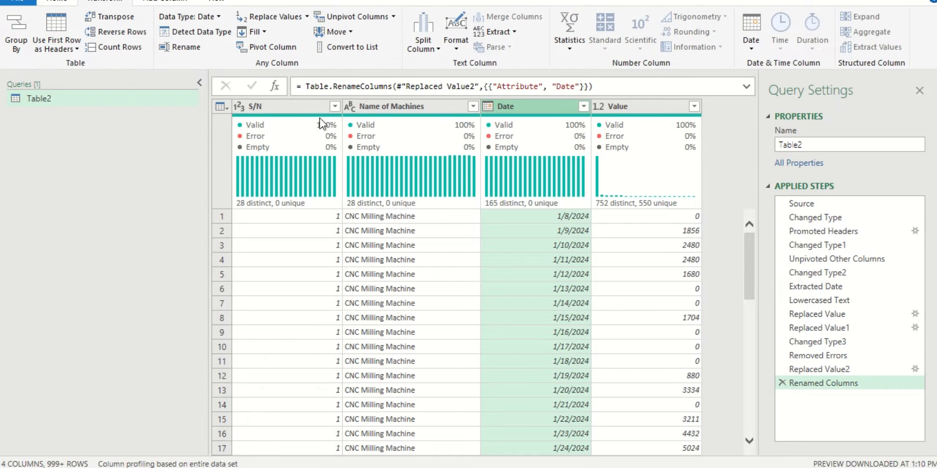
left_click(831, 257)
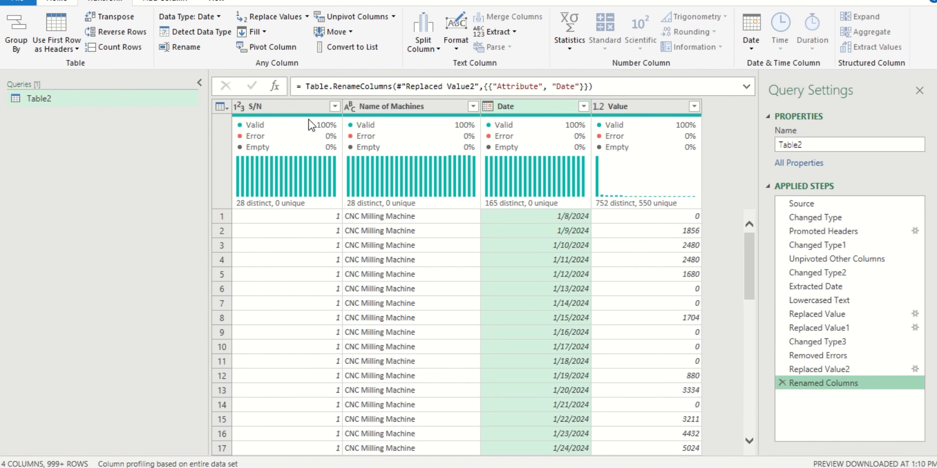
Step: Check the repeated serial numbers in the S/N column and remove that column from the query
left_click(313, 108)
scroll(308, 295, "down", 1)
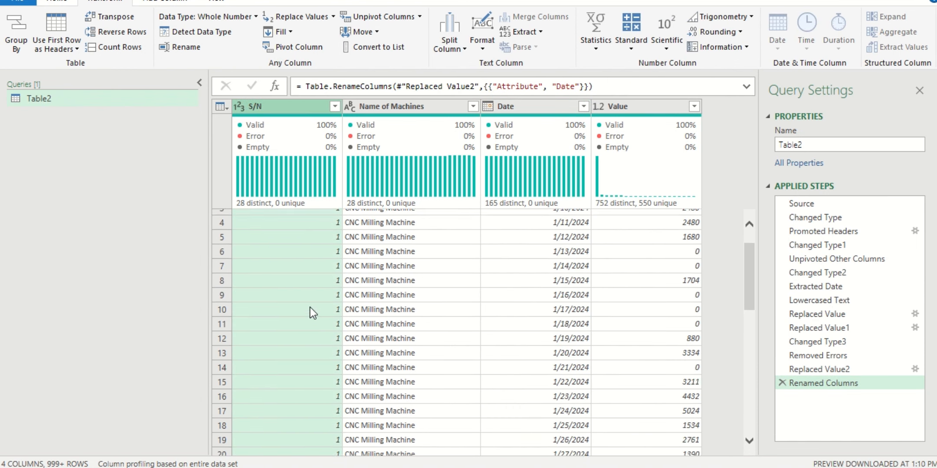
scroll(310, 309, "down", 12)
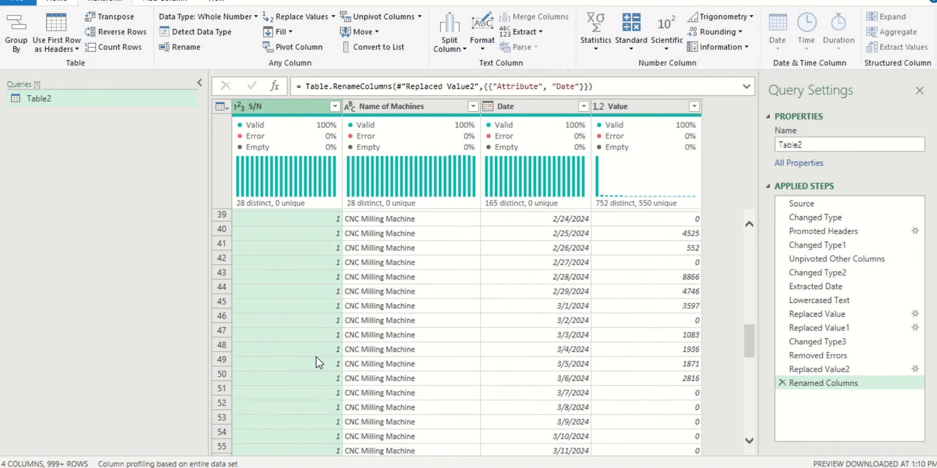
scroll(316, 363, "up", 13)
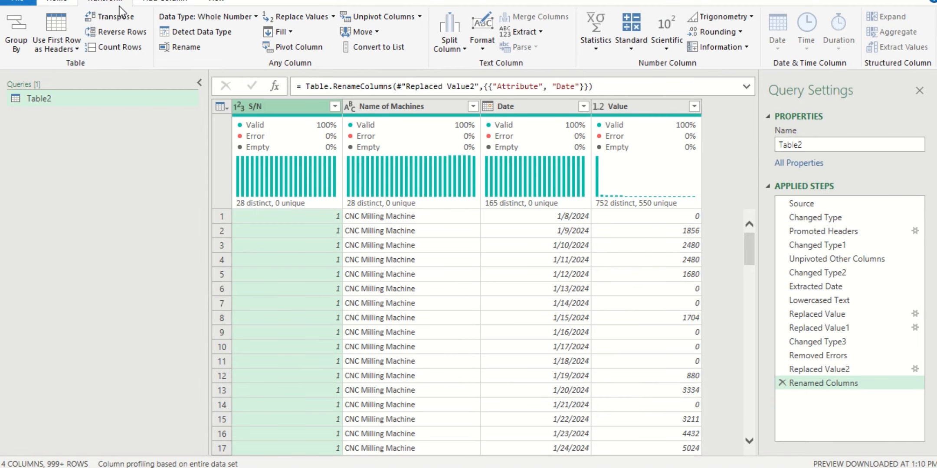
left_click(166, 3)
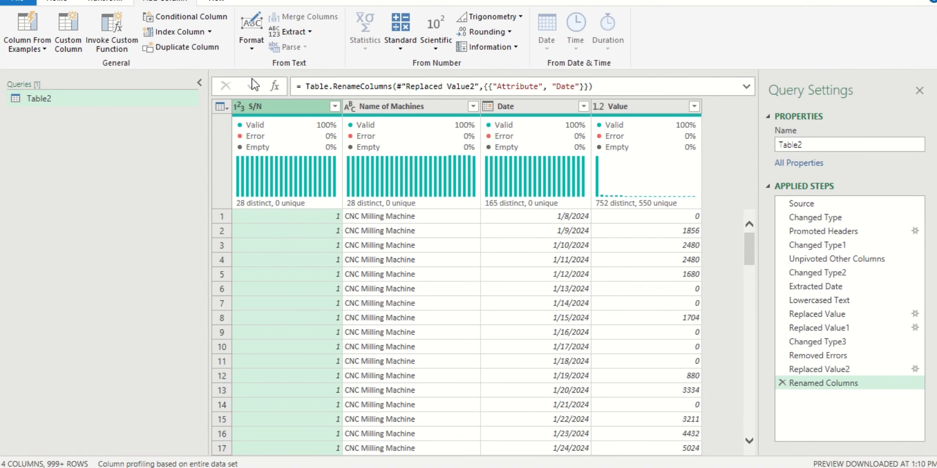
right_click(269, 109)
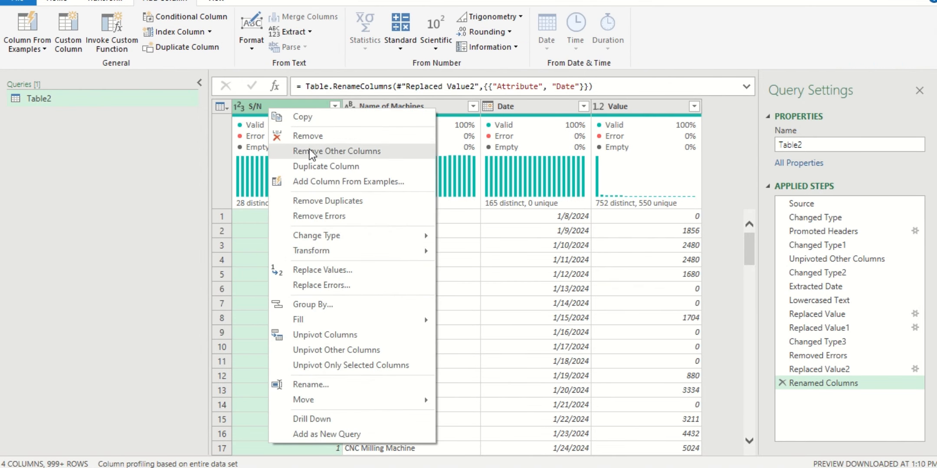
left_click(312, 134)
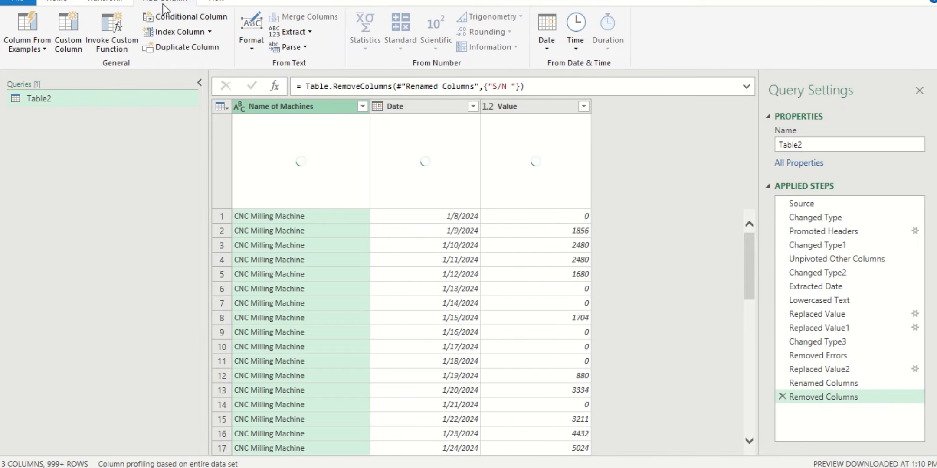
Step: Add an index column starting from 1 and move it in front of the Name of Machines column
left_click(212, 35)
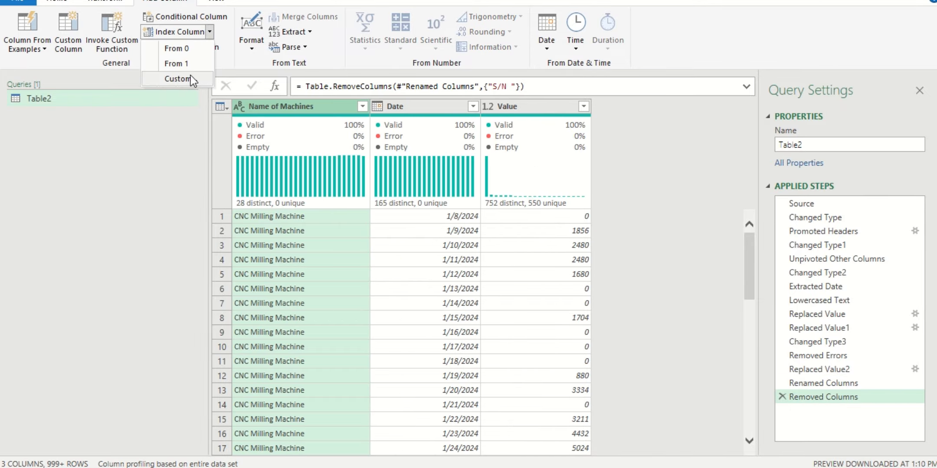
left_click(188, 62)
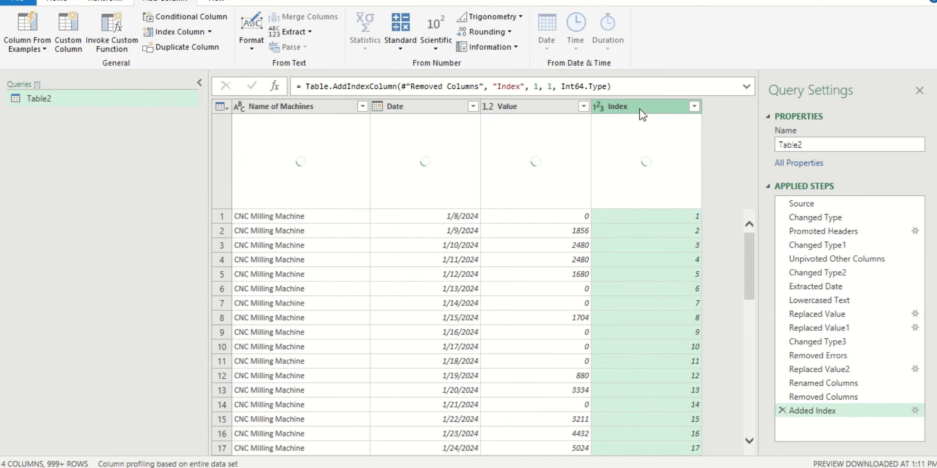
left_click_drag(274, 124, 267, 112)
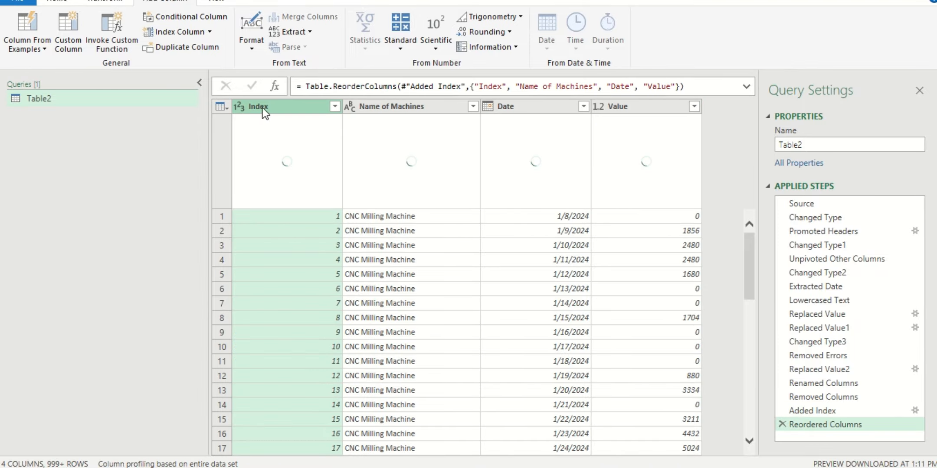
Step: Rename the Index column to S/N
double_click(259, 107)
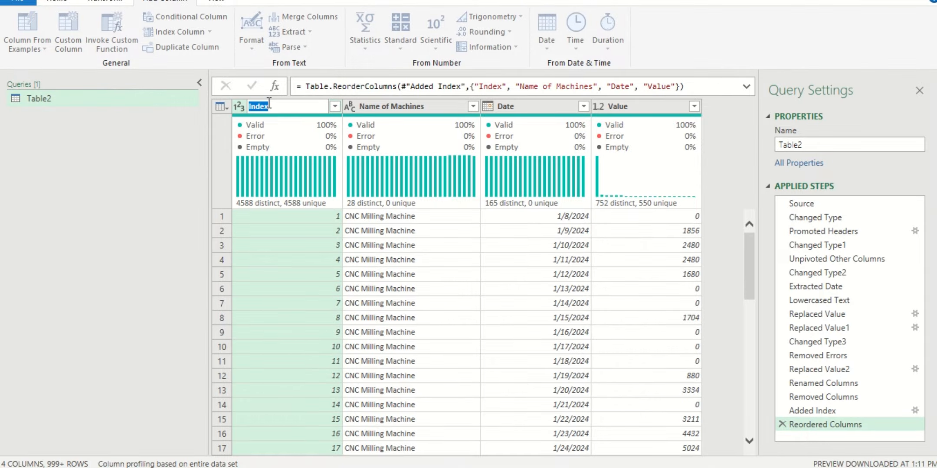
type("S/N")
key("Return")
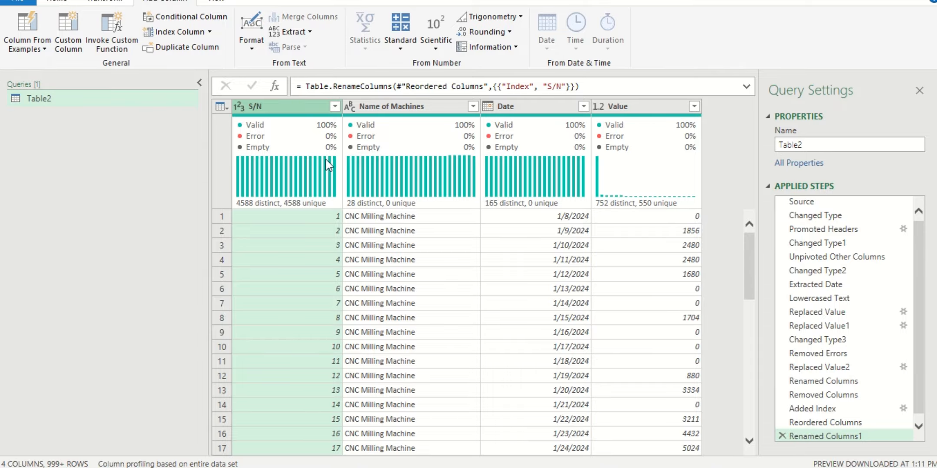
Step: Compare the data at the Changed Type1 and Unpivoted Other Columns steps, and return to the last applied step
left_click(785, 243)
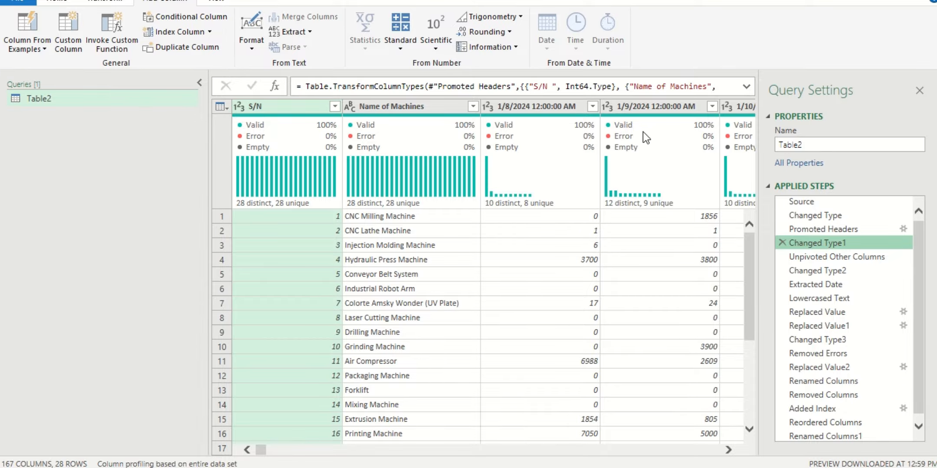
mouse_move(601, 205)
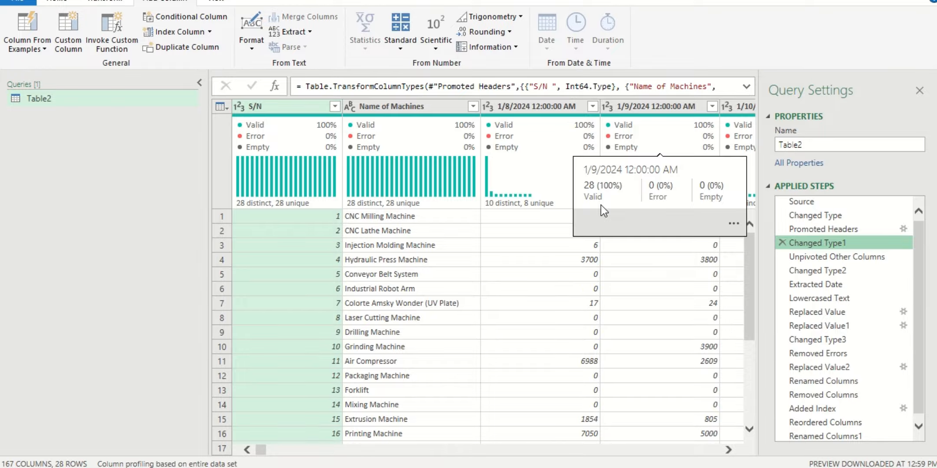
left_click(849, 256)
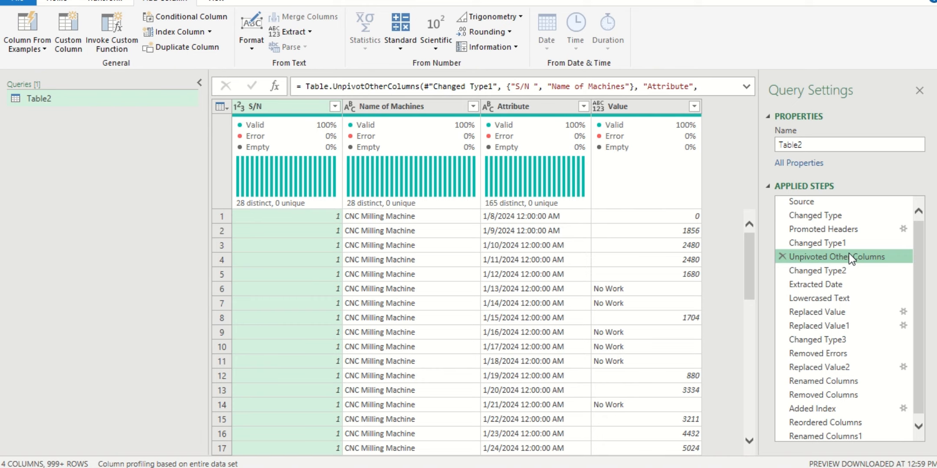
left_click(490, 319)
left_click(826, 244)
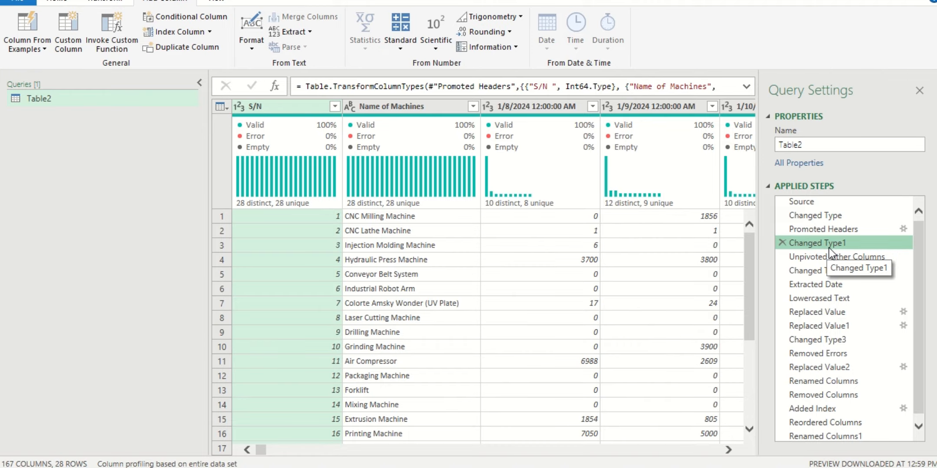
left_click(837, 434)
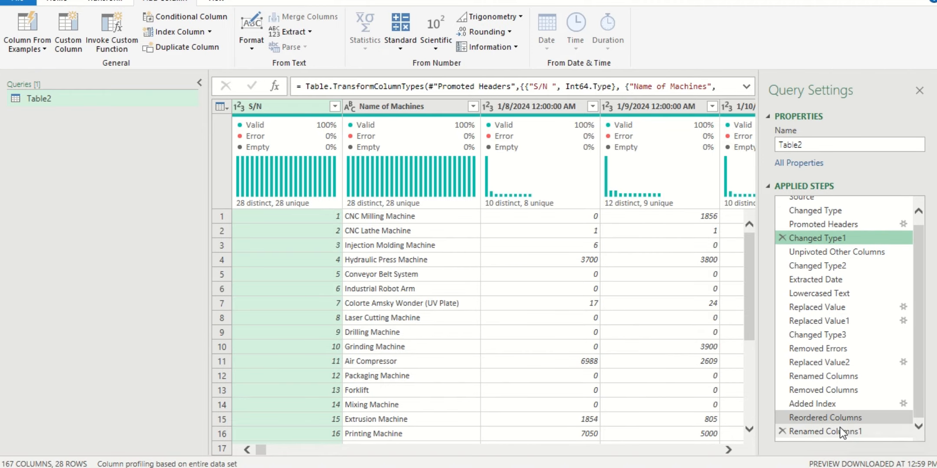
Step: Rename the Value column to Daily Output
left_click(540, 109)
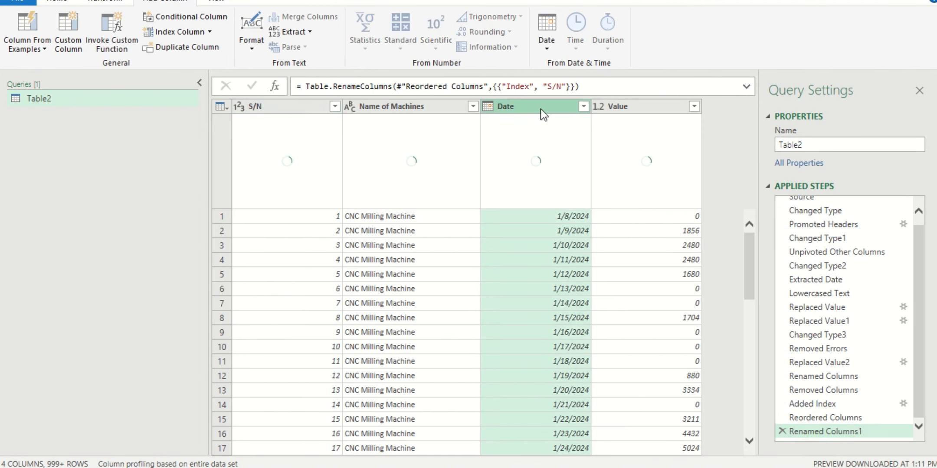
left_click(626, 107)
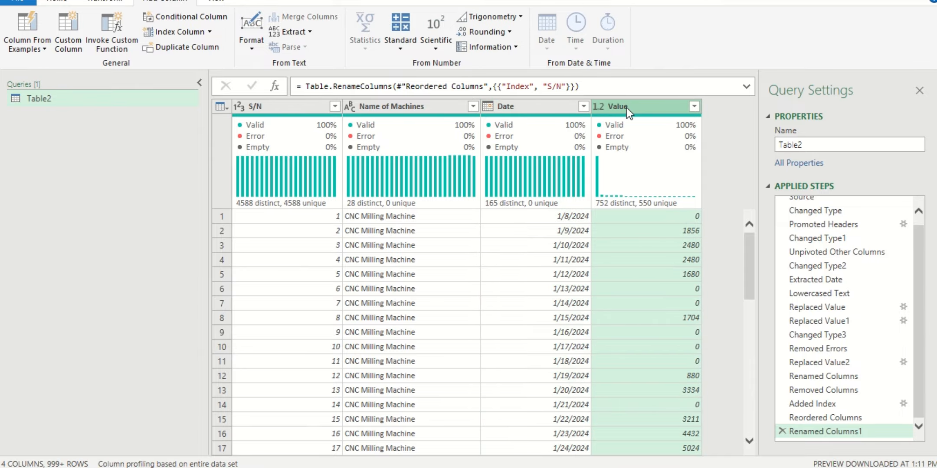
double_click(627, 107)
type("Da")
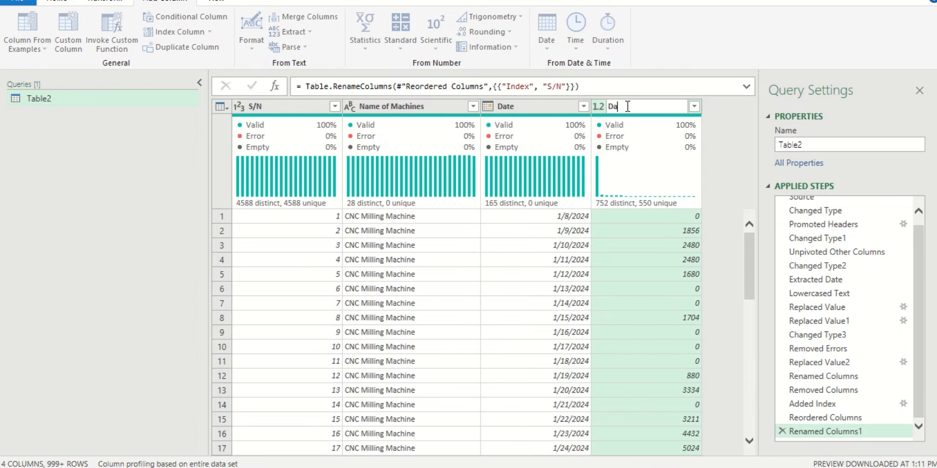
type("ily Output")
key("Return")
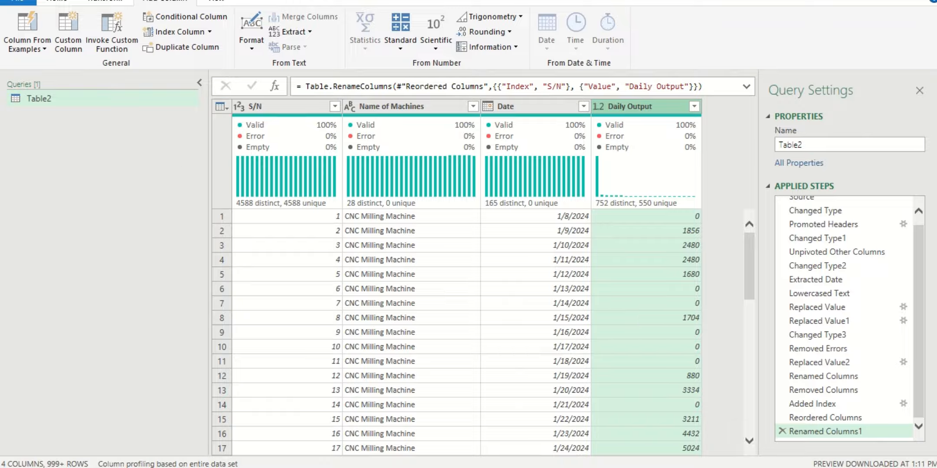
Step: Close the query editor and load the cleaned table into the workbook, comparing its sheet with the Daily machine use sheet
left_click(60, 3)
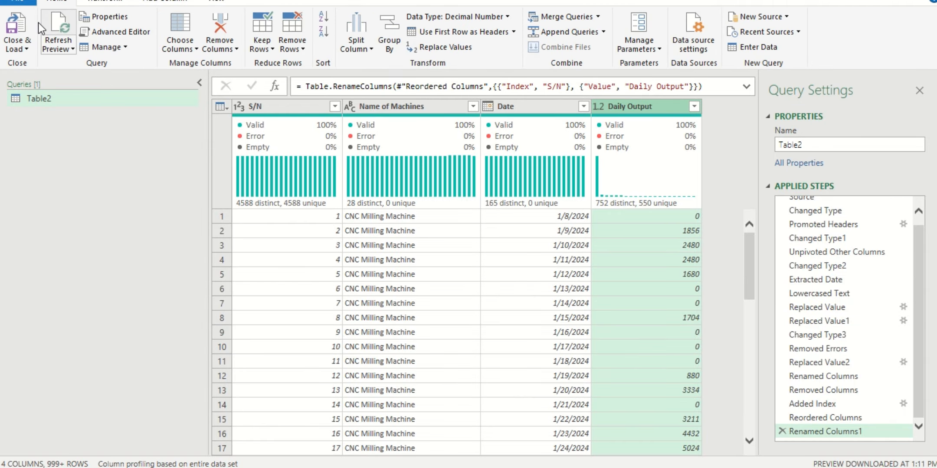
left_click(17, 30)
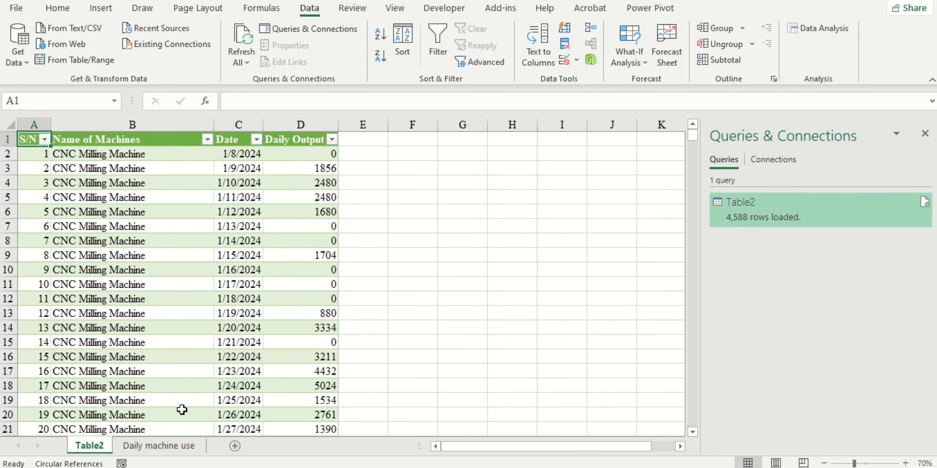
left_click(159, 446)
left_click(89, 445)
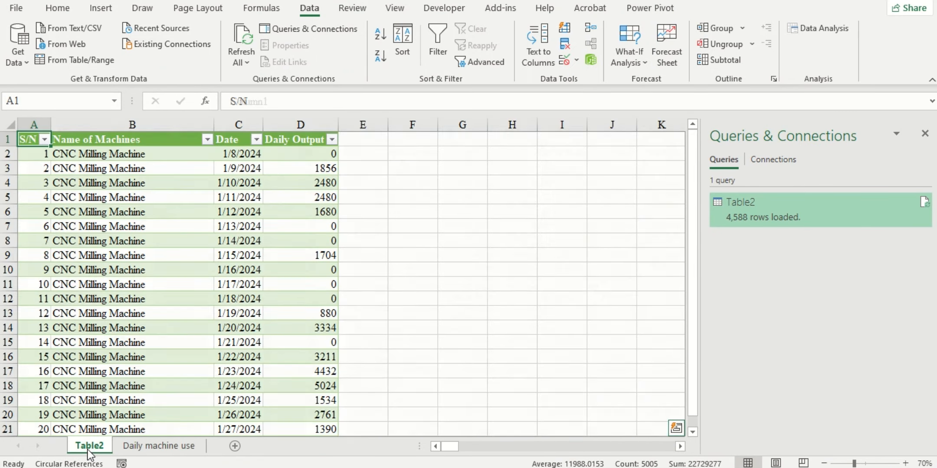
left_click(78, 193)
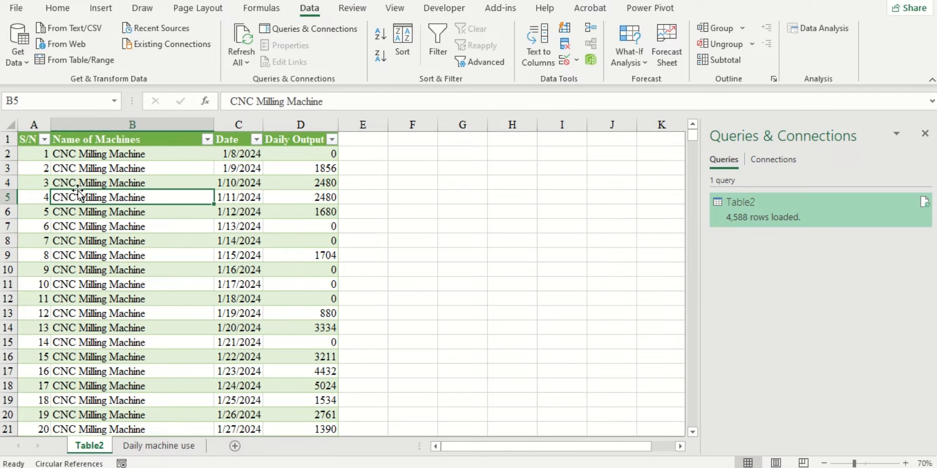
Step: Rename the worksheet holding the loaded query table as Cleaned_data
double_click(94, 447)
type("CLeane")
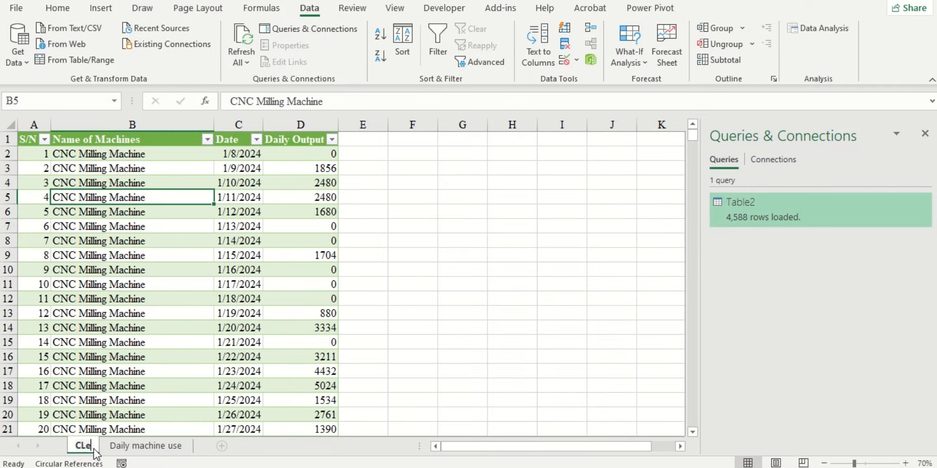
key("BackSpace")
key("BackSpace")
key("BackSpace")
key("BackSpace")
key("BackSpace")
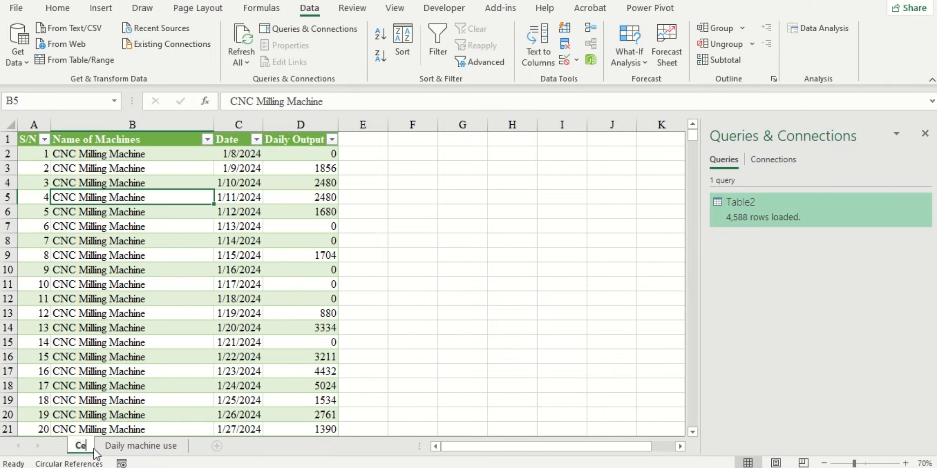
type("leaned")
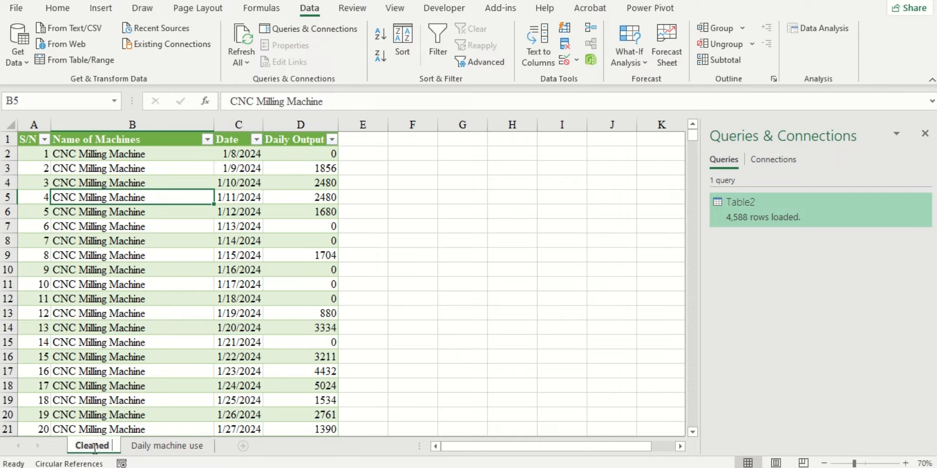
type(" data")
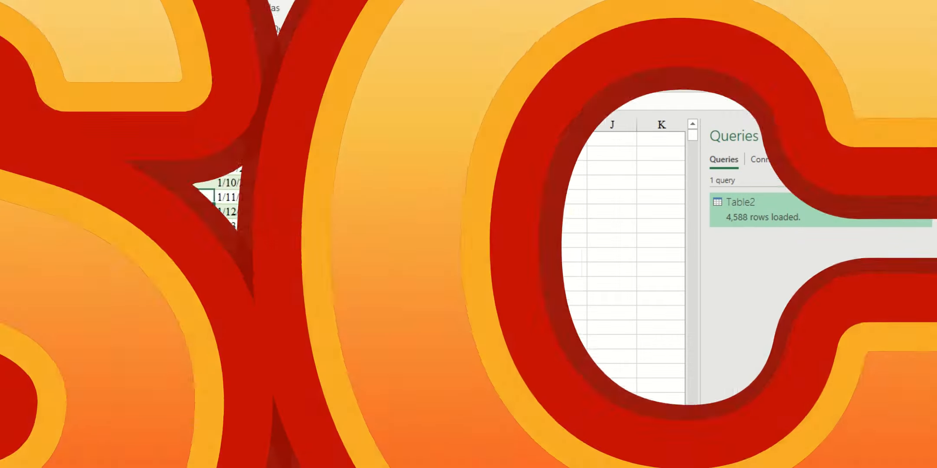
key("Return")
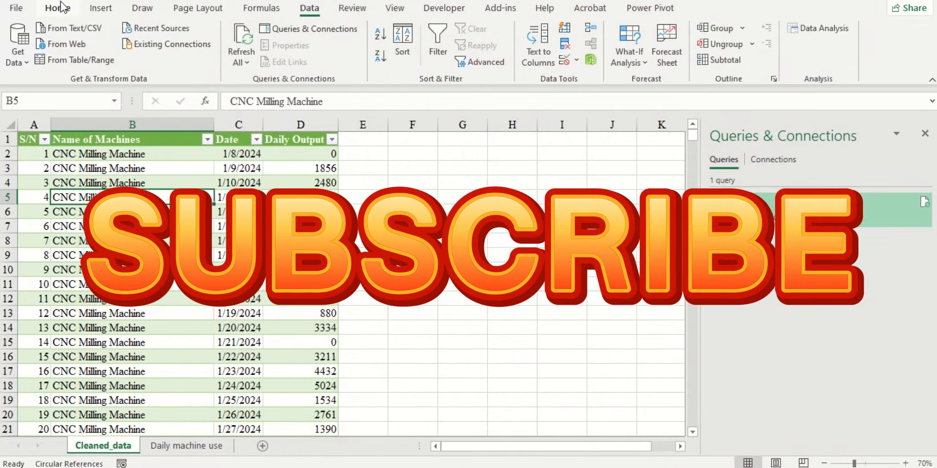
Step: Reduce the font size of all data in the Cleaned_data table to 12
left_click(58, 8)
key("ctrl+a")
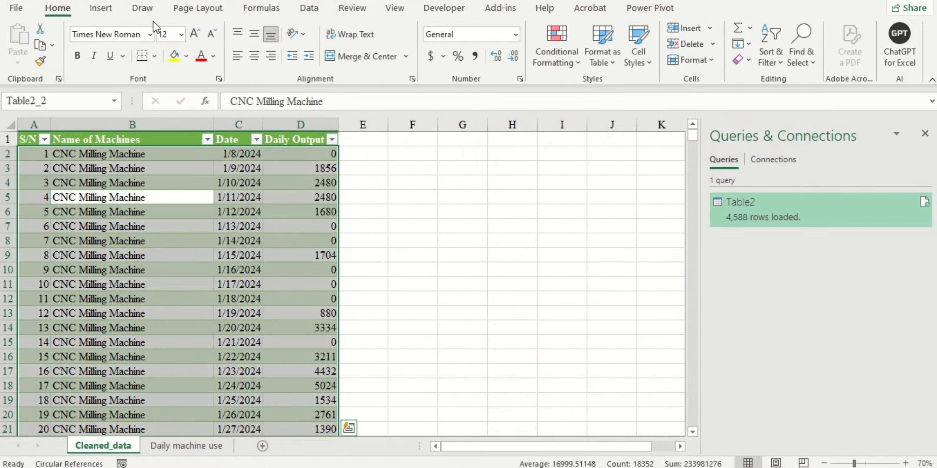
left_click(211, 34)
left_click(209, 239)
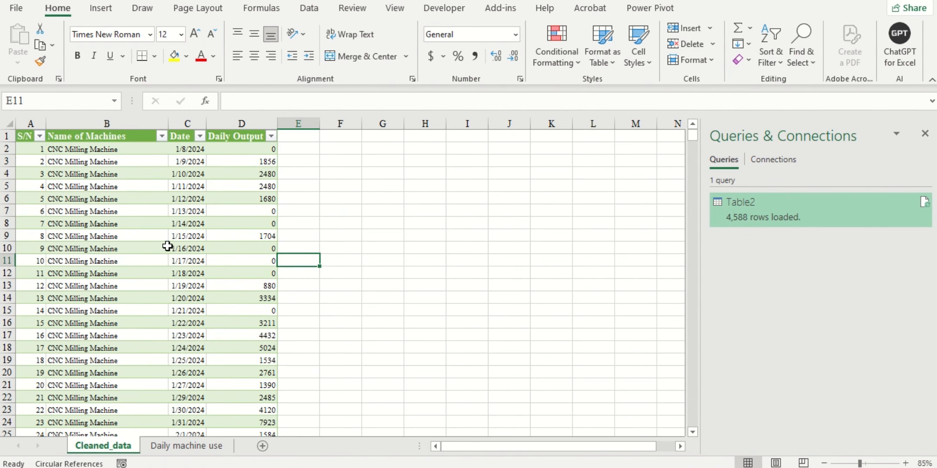
left_click(75, 212)
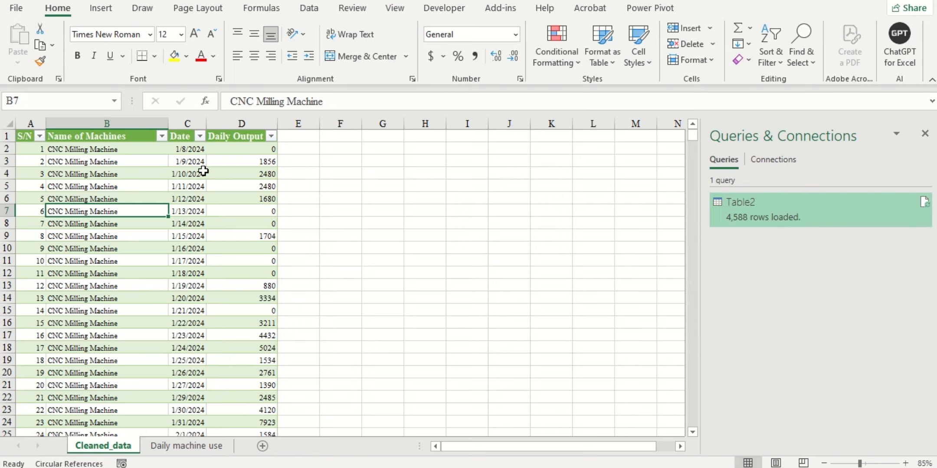
Step: Reopen the query behind the Cleaned_data table for editing in the Power Query Editor
right_click(134, 249)
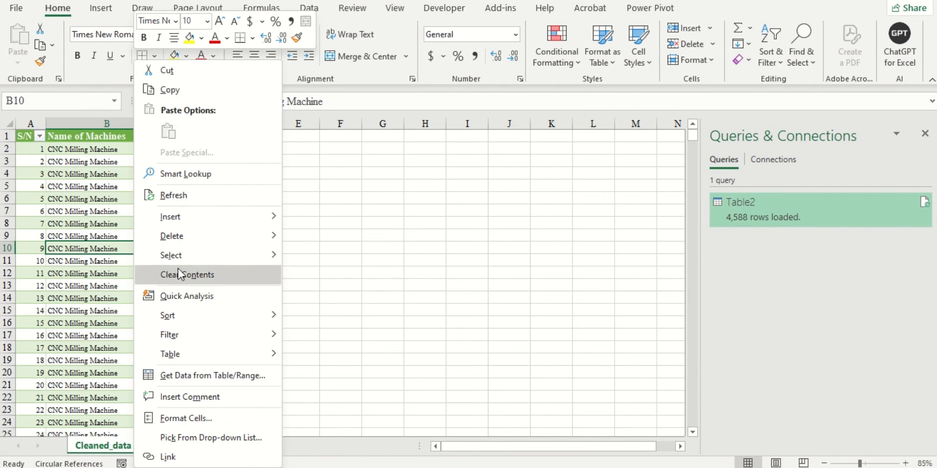
mouse_move(173, 355)
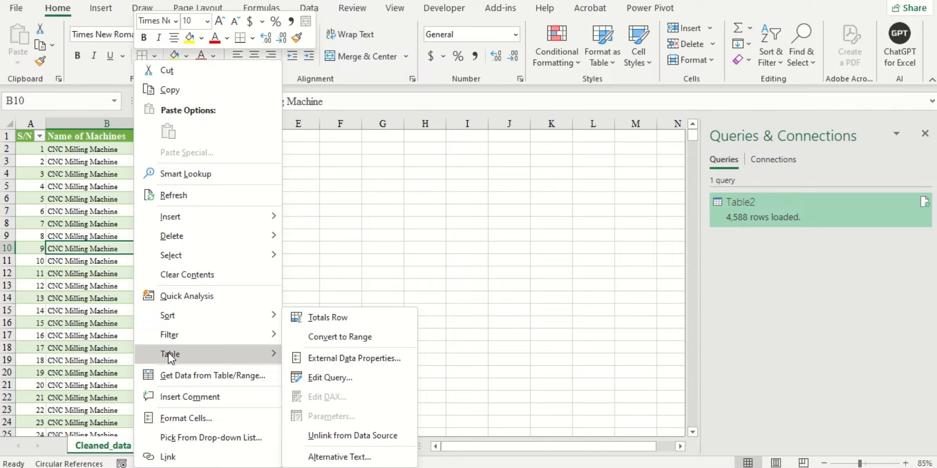
left_click(346, 376)
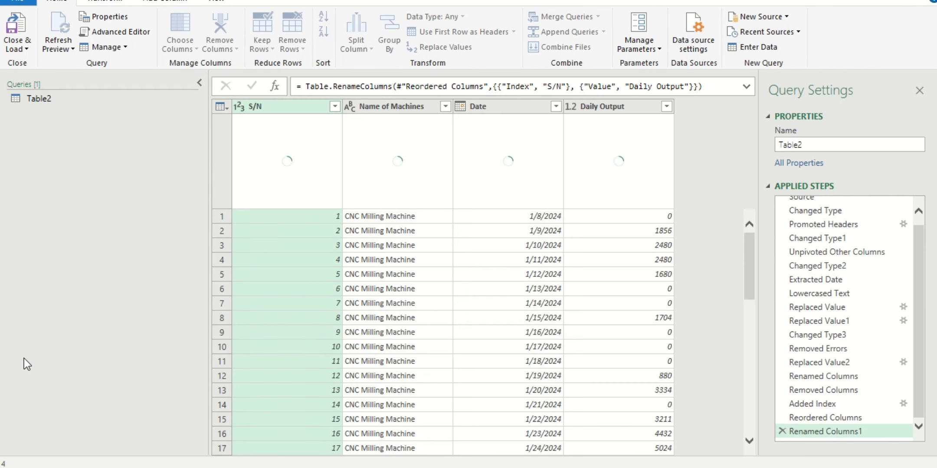
Step: Add a new column with the name of the month extracted from the Date column
left_click(528, 107)
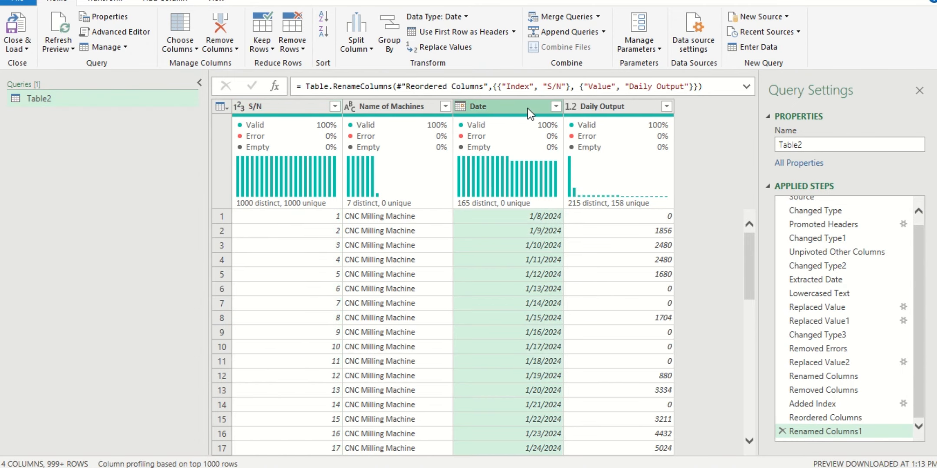
left_click(165, 2)
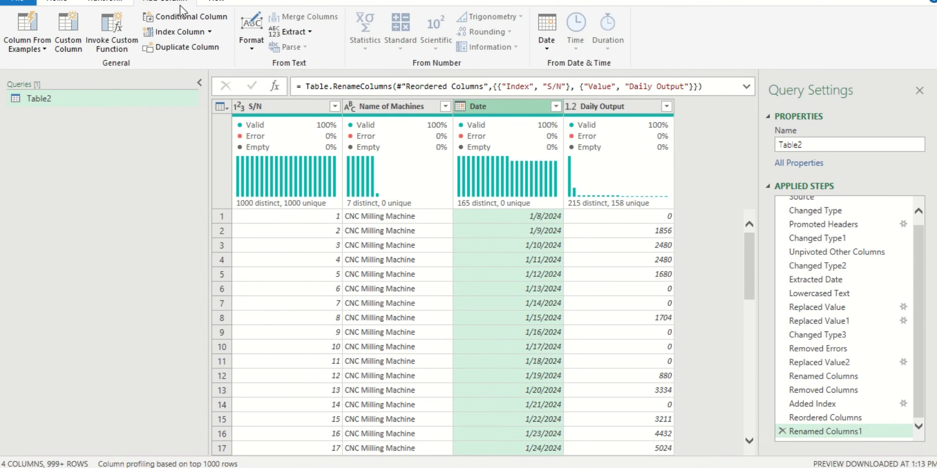
left_click(551, 50)
mouse_move(577, 111)
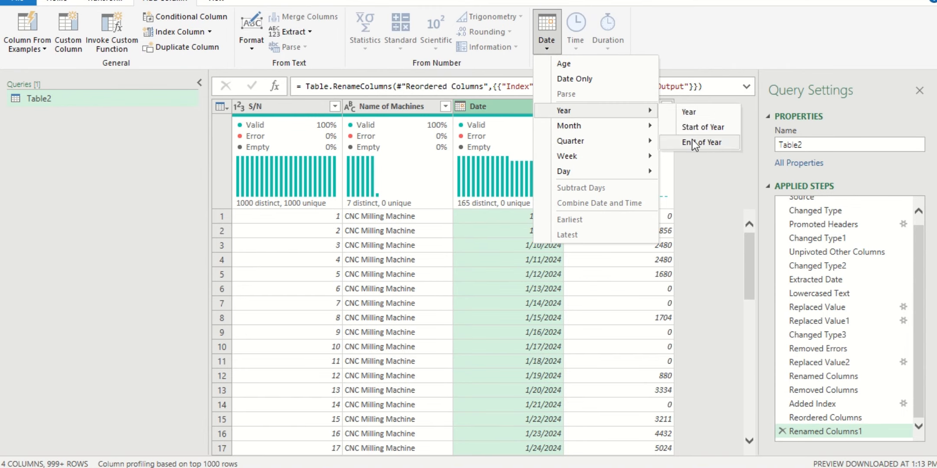
mouse_move(590, 126)
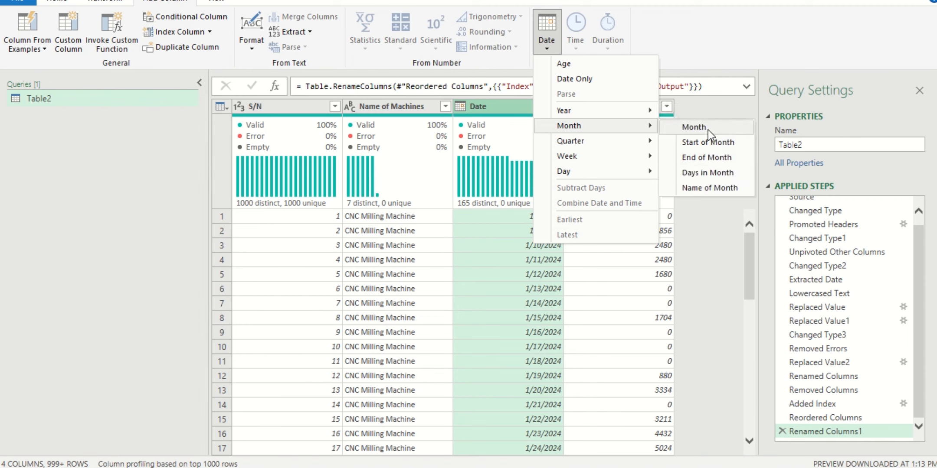
left_click(700, 188)
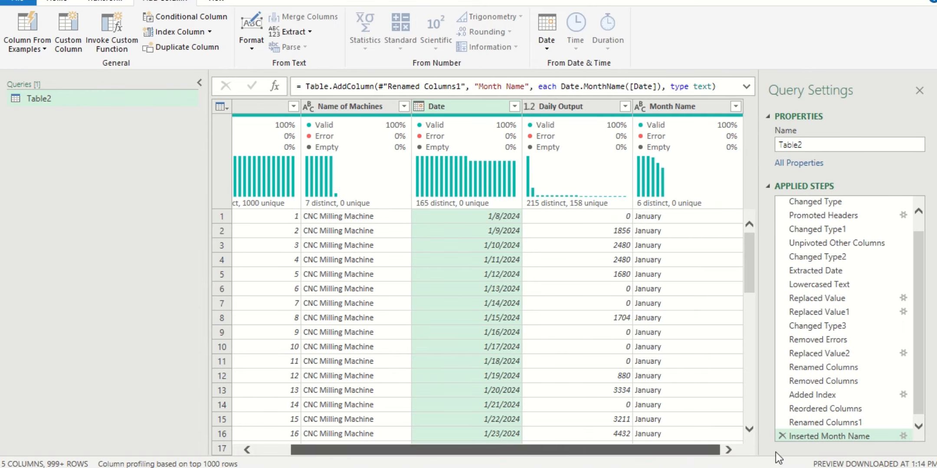
Step: Review the complete list of distinct values in the Month Name column without filtering it
left_click_drag(651, 450, 685, 450)
left_click(735, 107)
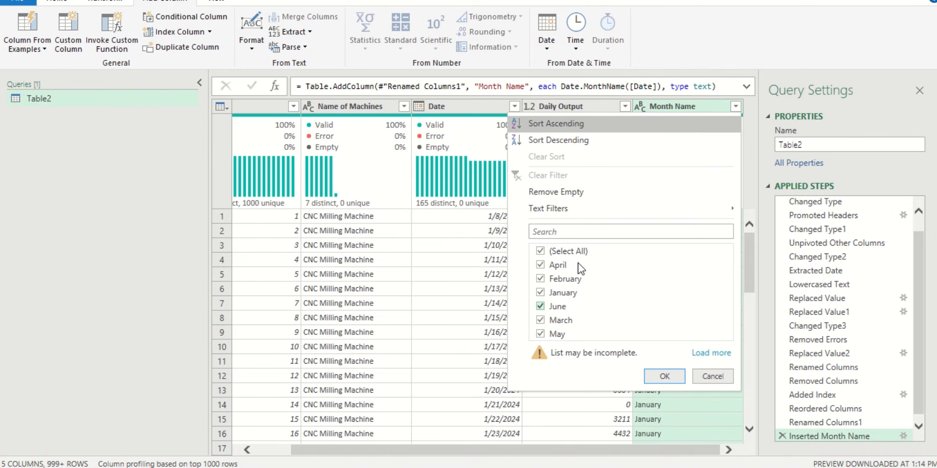
left_click(700, 352)
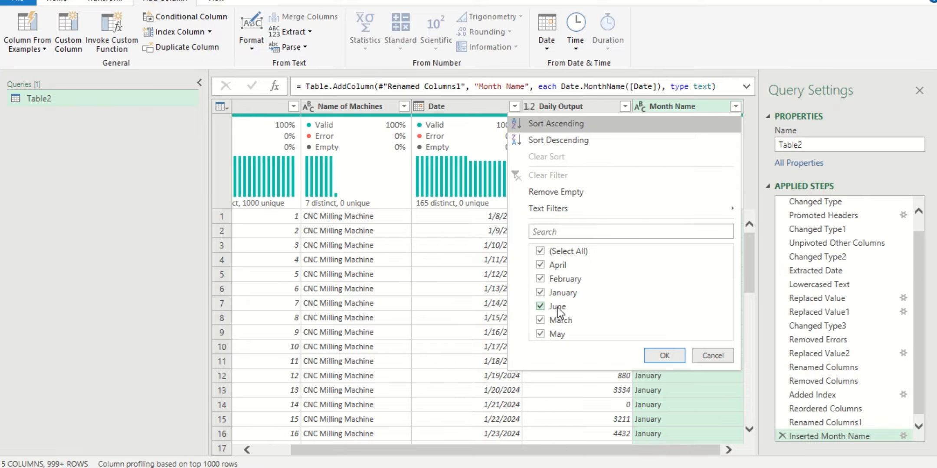
left_click(714, 356)
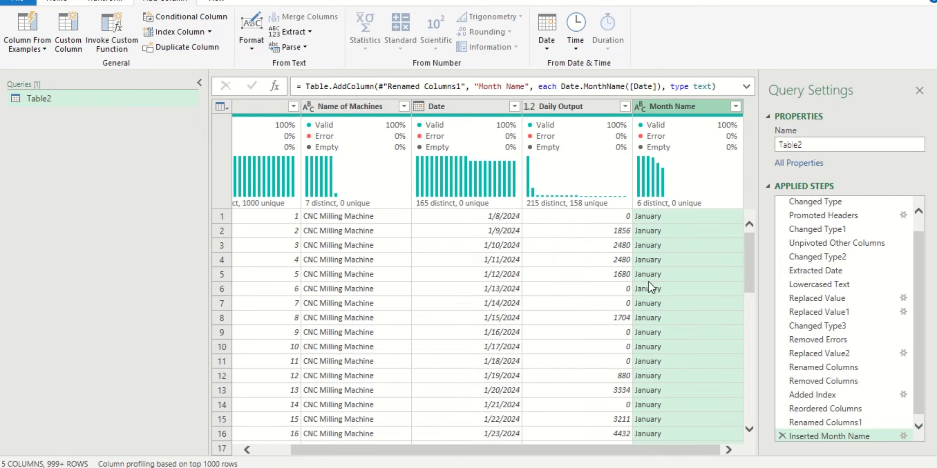
Step: Add a new column with the quarter of the year extracted from the Date column
left_click(465, 107)
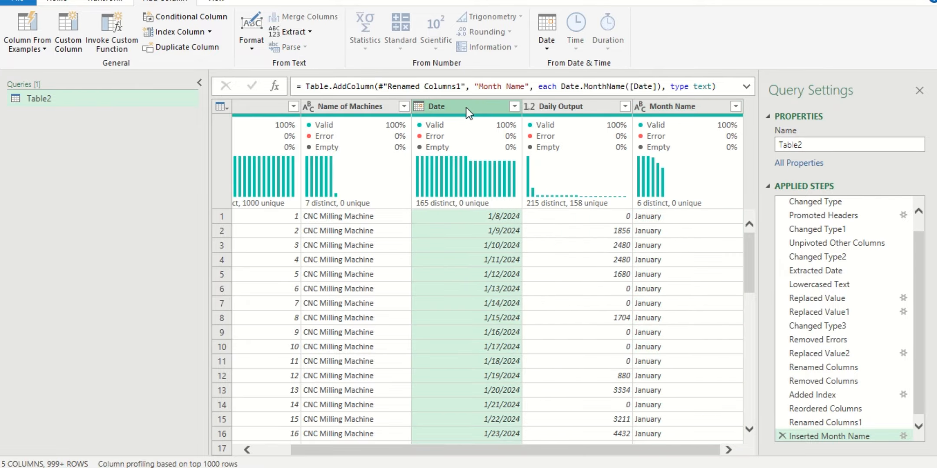
left_click(542, 48)
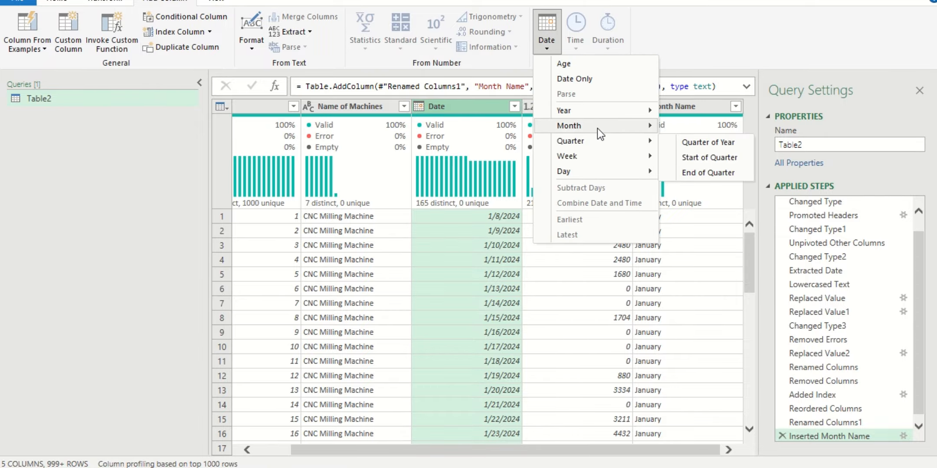
mouse_move(607, 141)
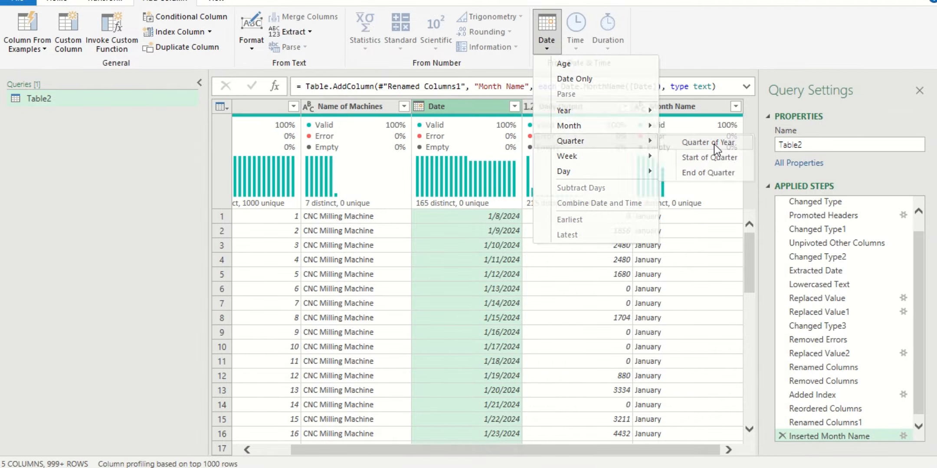
left_click(714, 144)
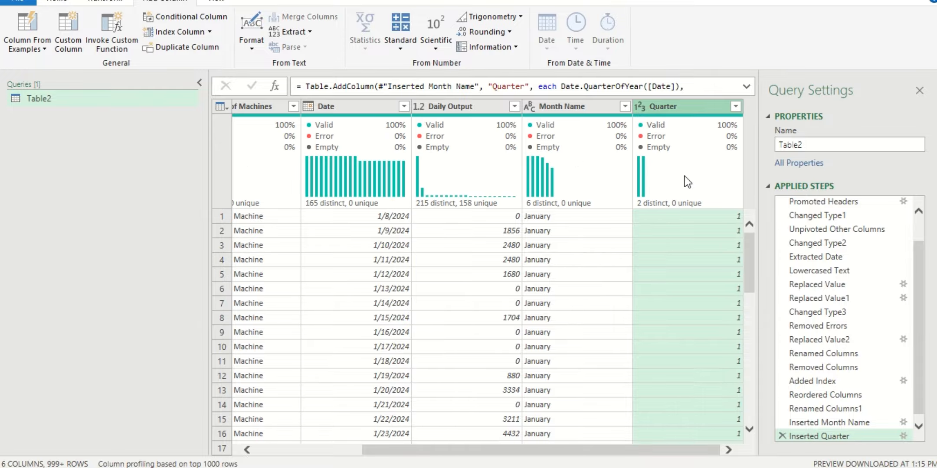
Step: Review the complete list of distinct values in the Quarter column without filtering it
left_click(734, 108)
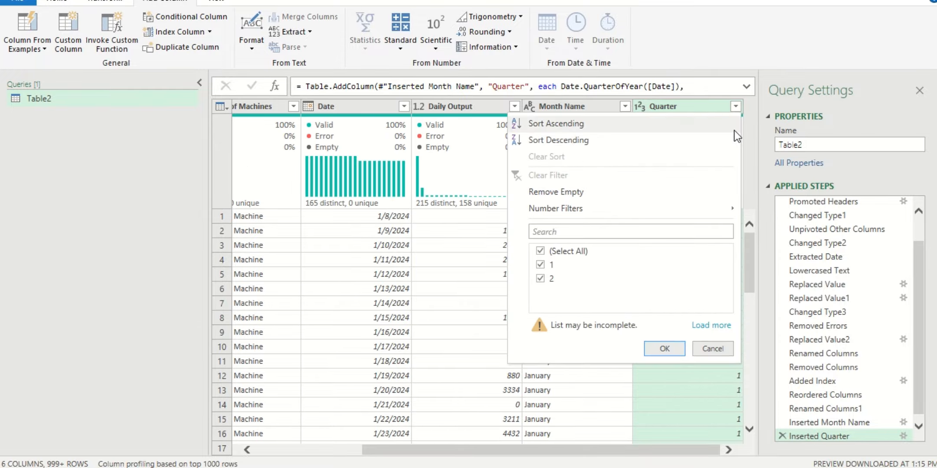
left_click(712, 327)
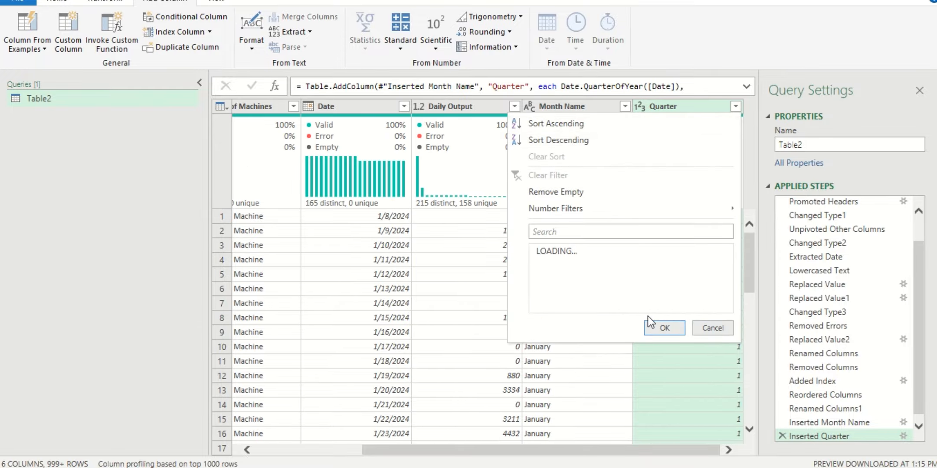
left_click(713, 327)
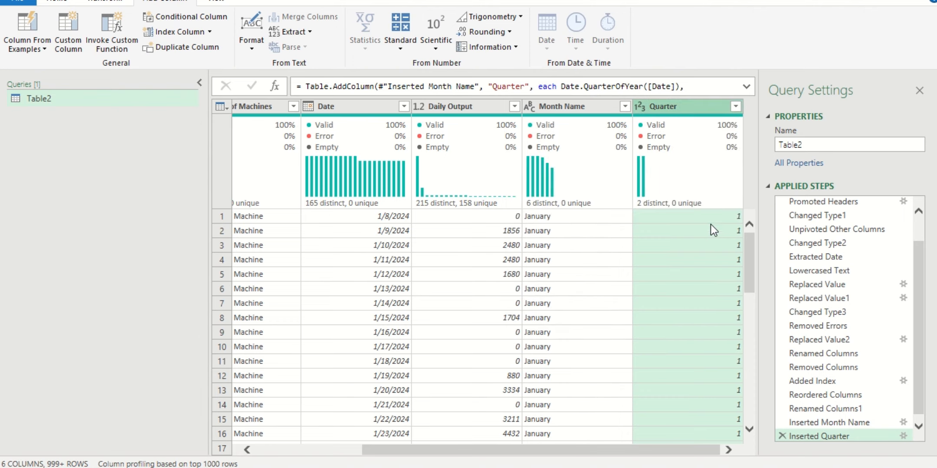
Step: Add the prefix Qtr to every value in the Quarter column
right_click(667, 105)
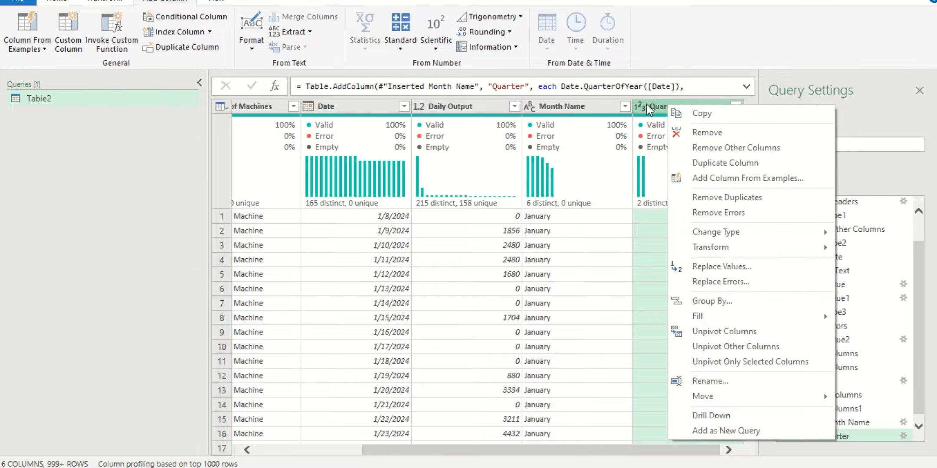
key("Escape")
left_click(104, 2)
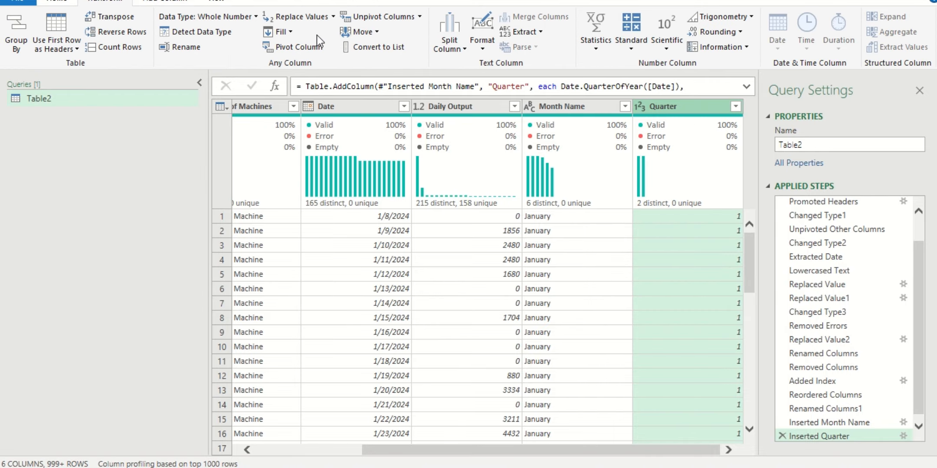
left_click(476, 45)
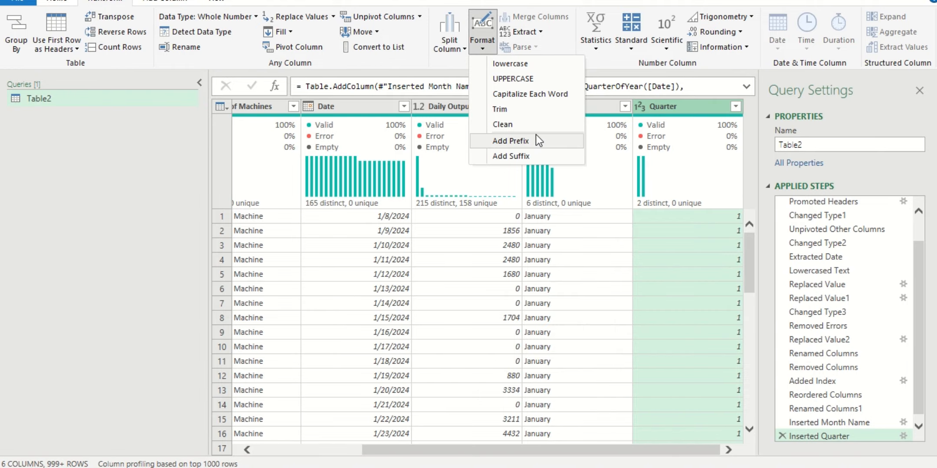
left_click(521, 139)
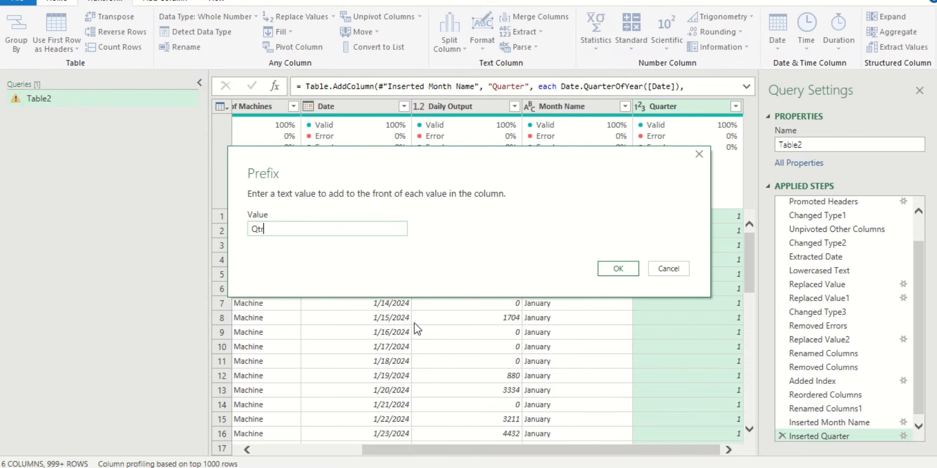
key("Return")
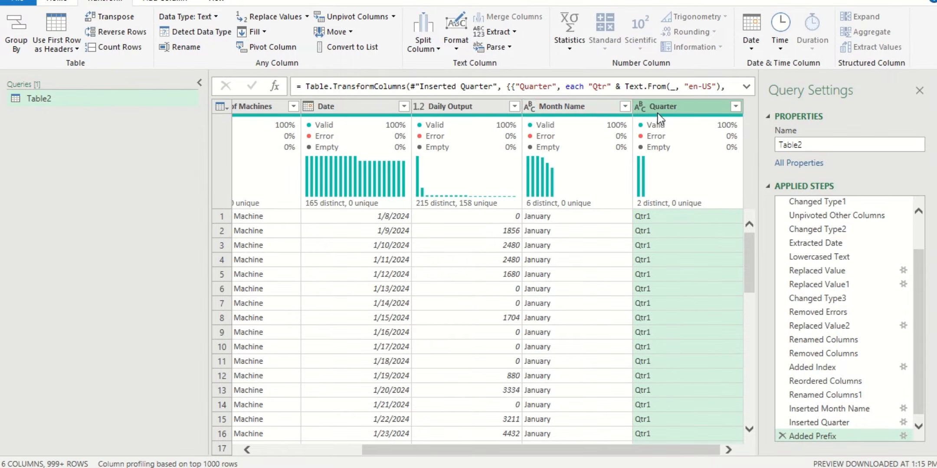
Step: Try adding a built-in Week of Month column extracted from the Date column
left_click(326, 108)
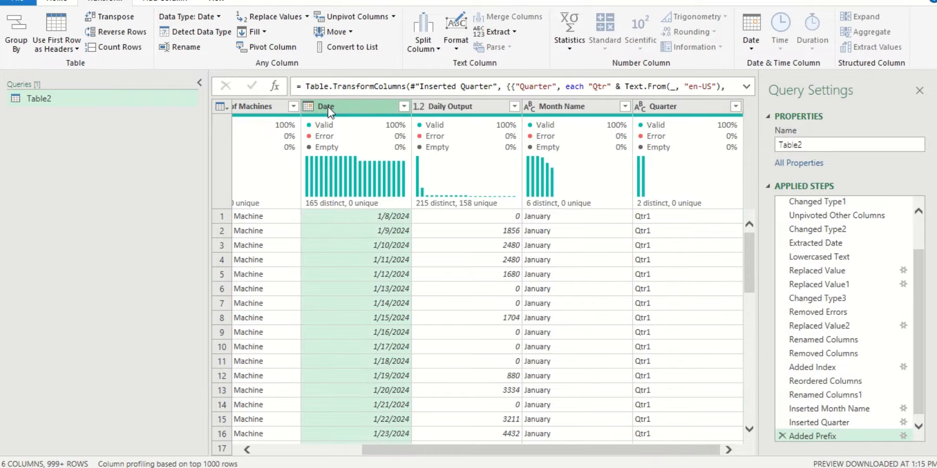
right_click(327, 107)
left_click(328, 103)
left_click(170, 2)
left_click(546, 43)
mouse_move(606, 158)
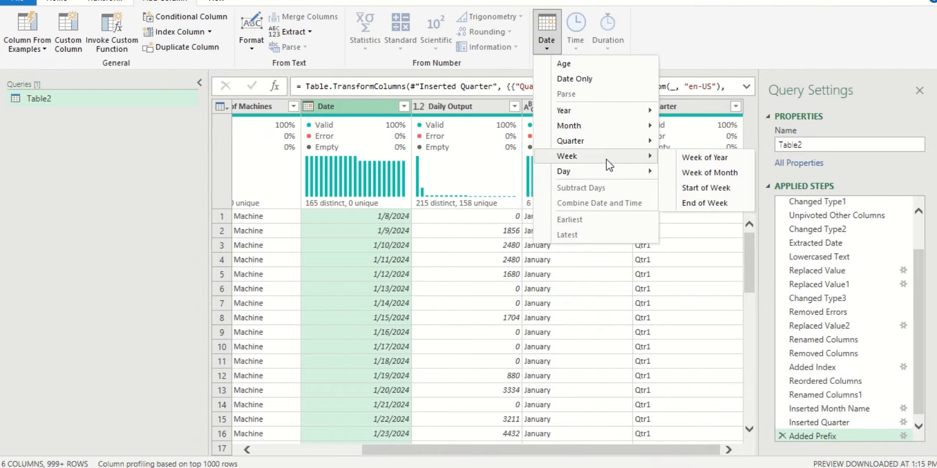
left_click(722, 173)
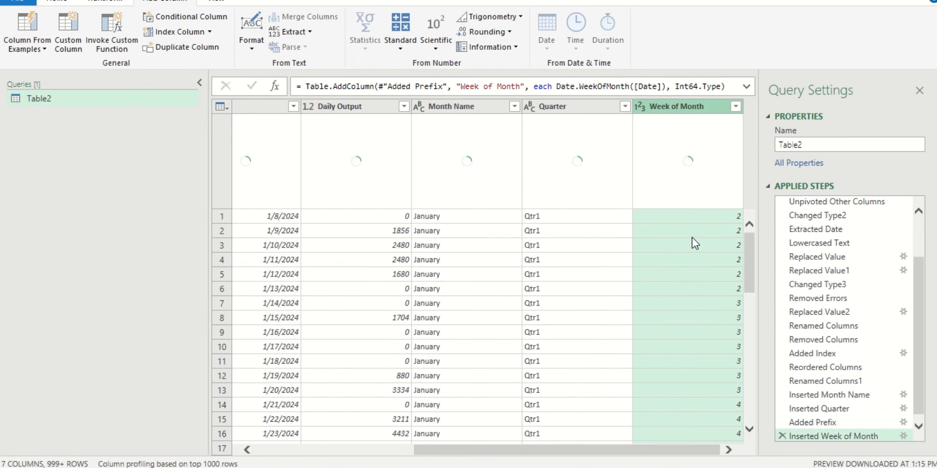
Step: Review all distinct Week of Month values, and delete the Inserted Week of Month step from the query
left_click(736, 106)
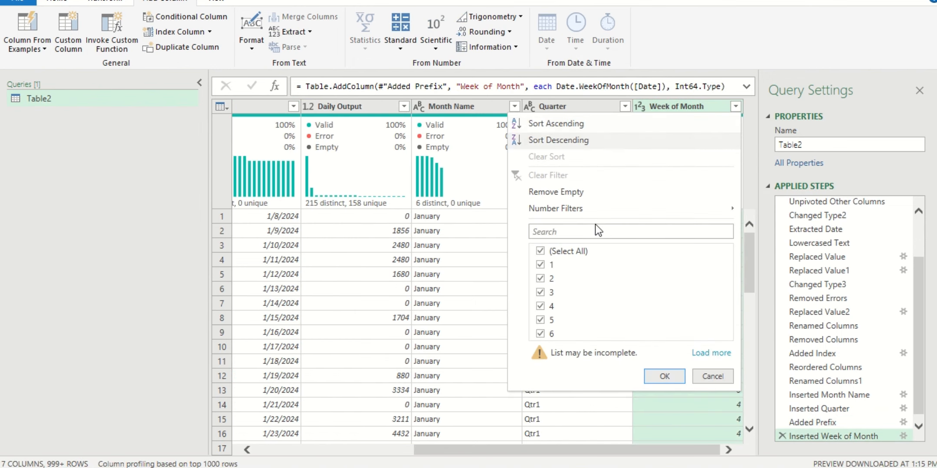
left_click(730, 353)
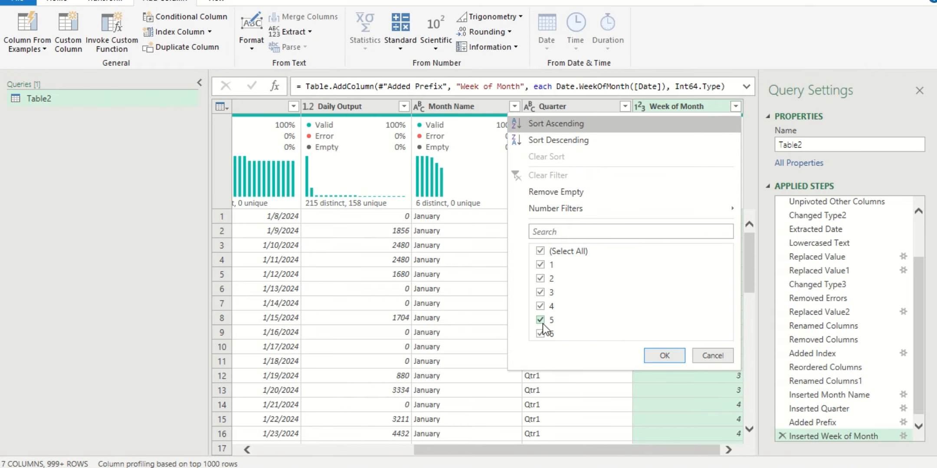
left_click(717, 356)
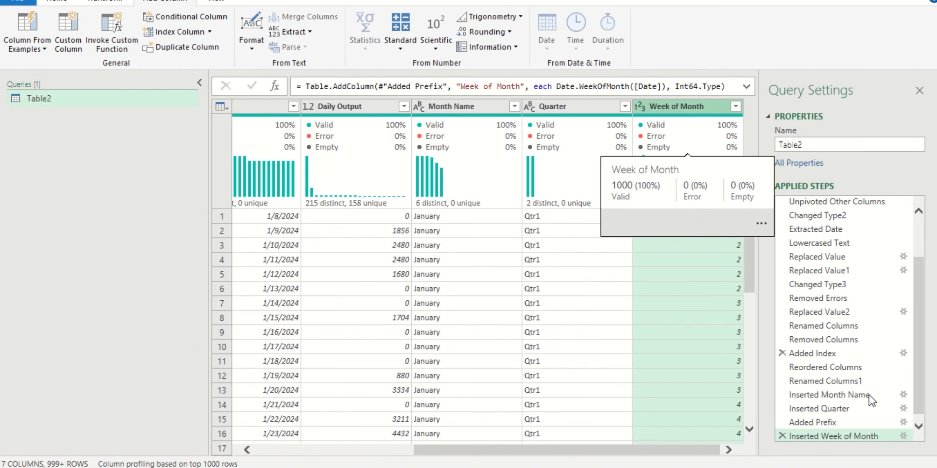
scroll(808, 381, "down", 1)
left_click(782, 431)
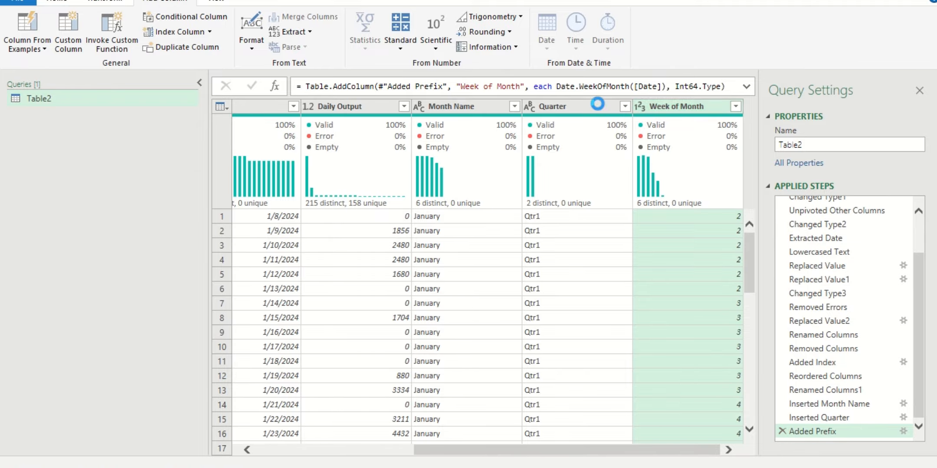
Step: Start a custom column named Week of Month and begin its formula with If Date.WeekOfMonth(
left_click(70, 30)
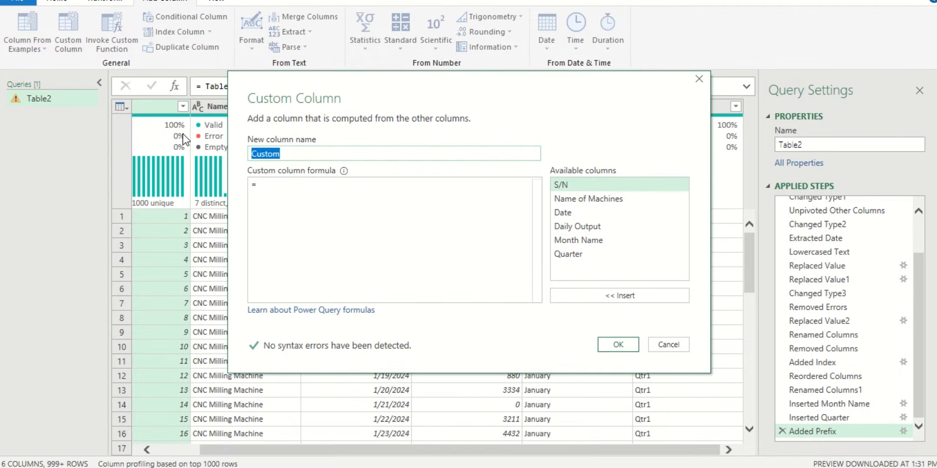
type("Week of Month")
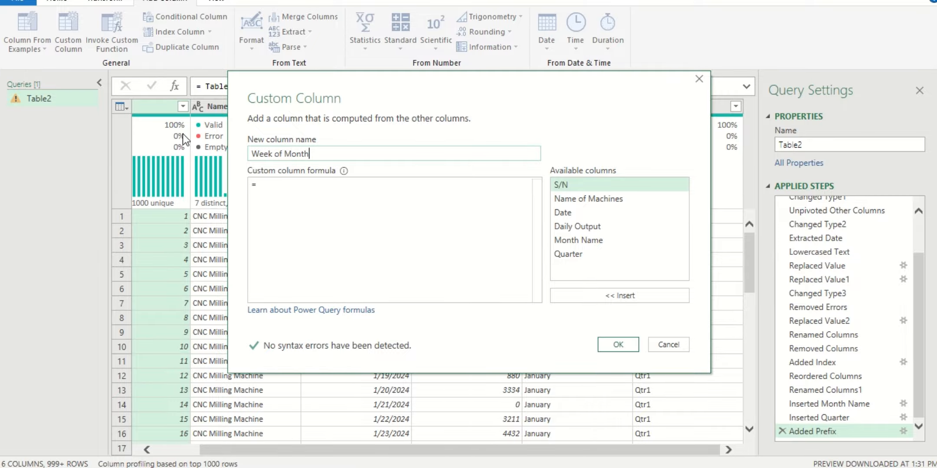
key("Tab")
type("If")
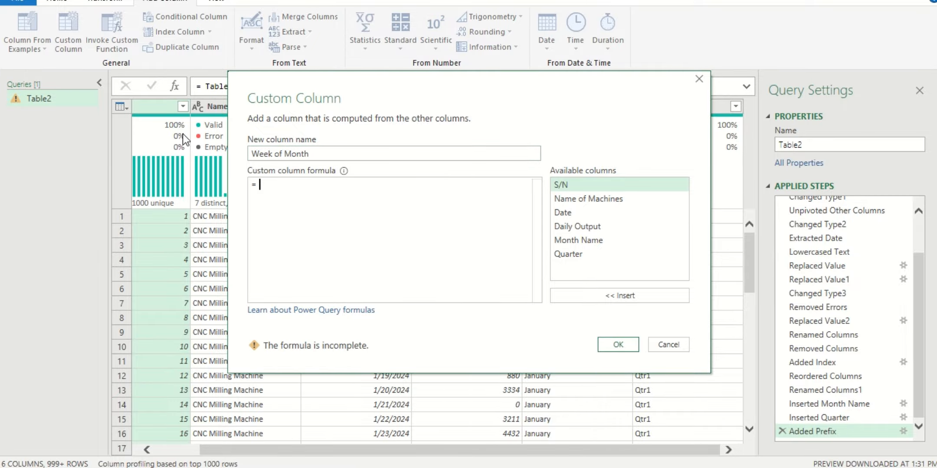
type(" date")
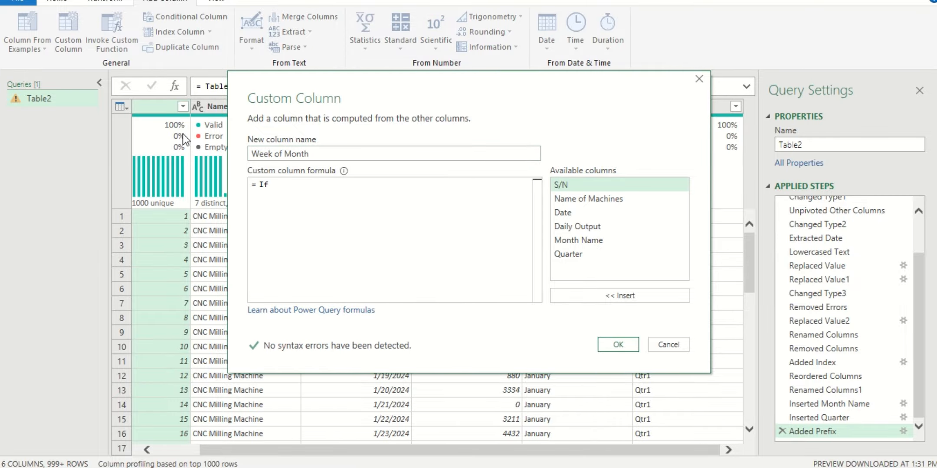
type(".")
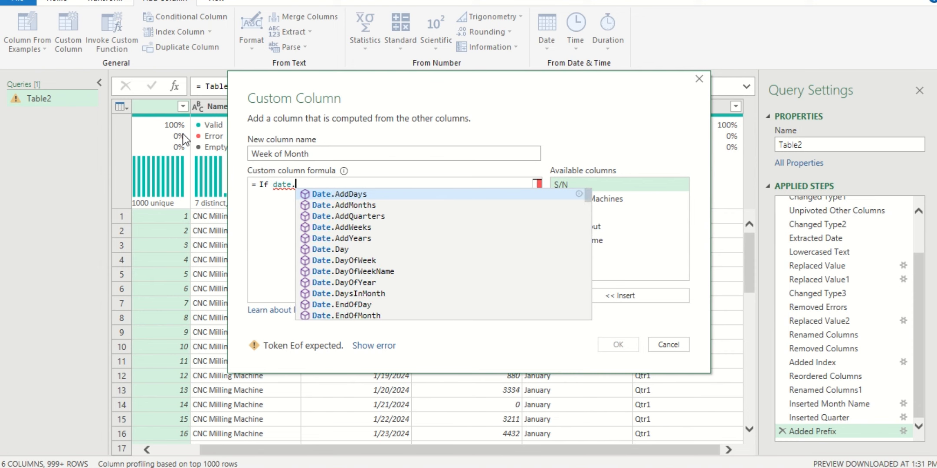
type("week")
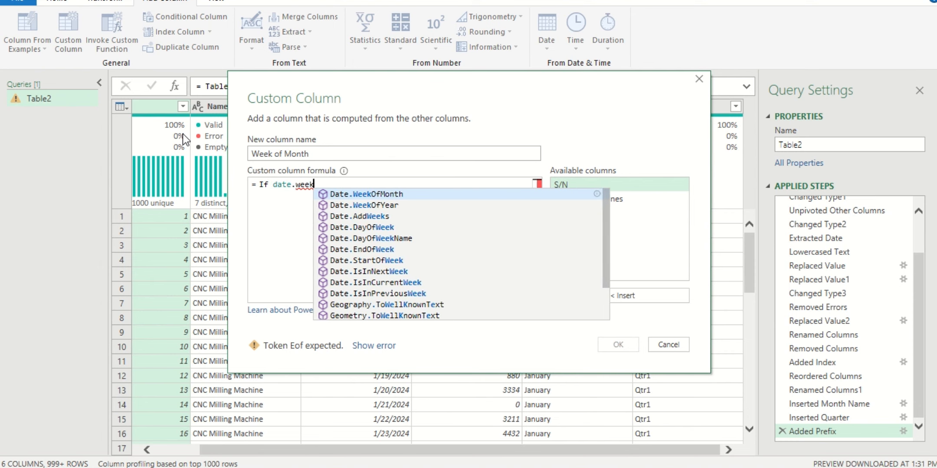
type("ofmo")
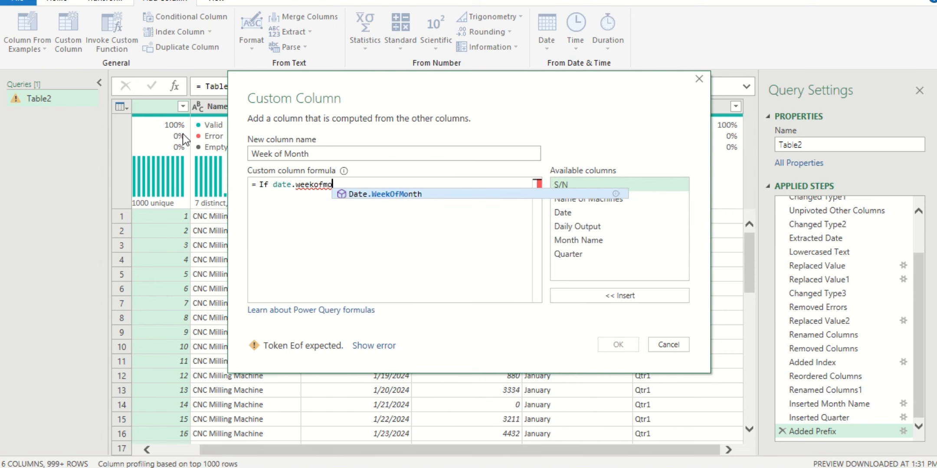
type("nth")
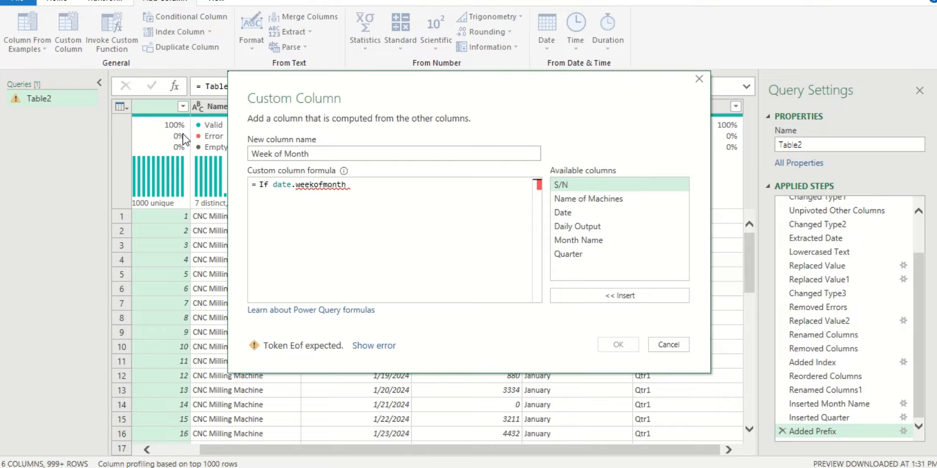
key("ctrl+BackSpace")
type("wee")
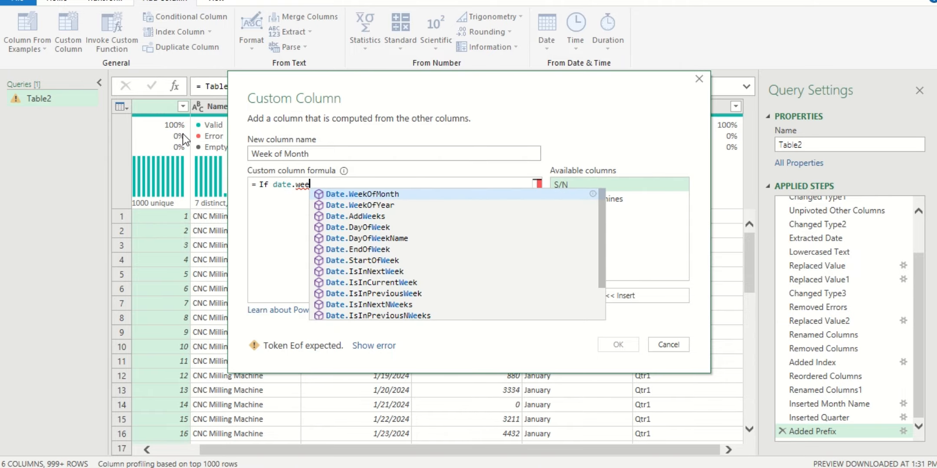
key("Tab")
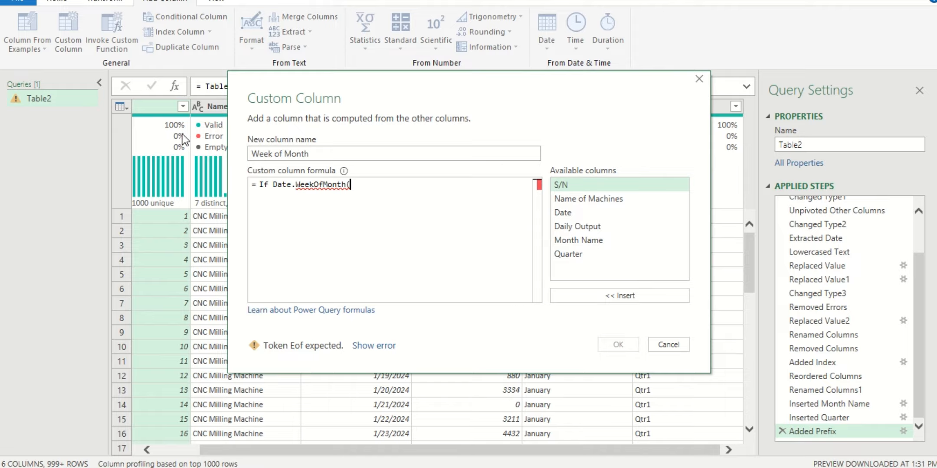
Step: Complete the formula's condition with [Date] and Day.Monday as arguments, returning 4 when the week number is > 4
type("(date")
key("ctrl+BackSpace")
type("[Da")
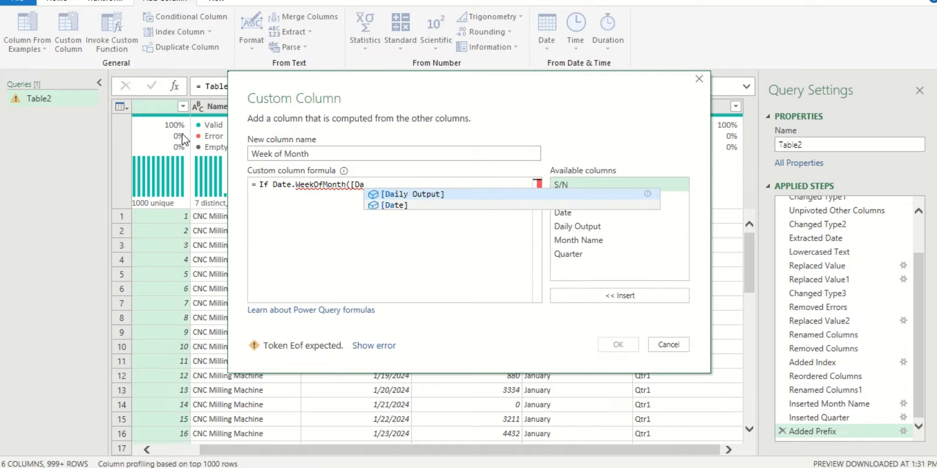
type("t")
key("Tab")
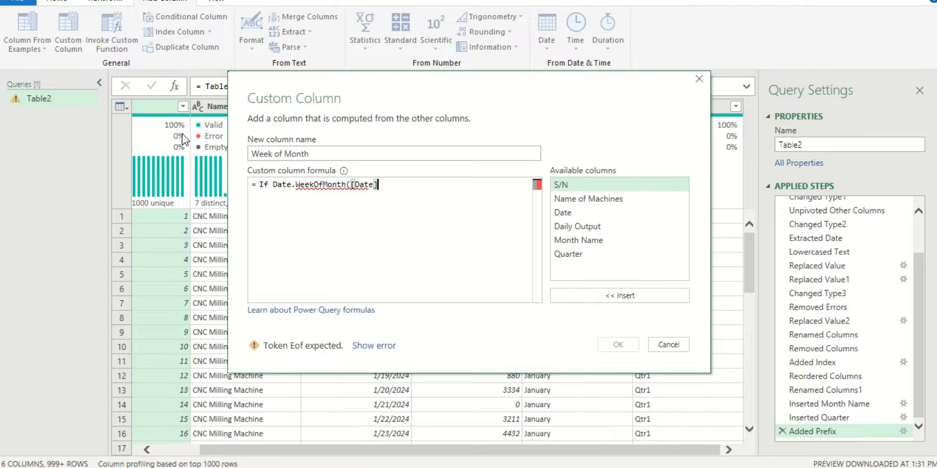
type(", da")
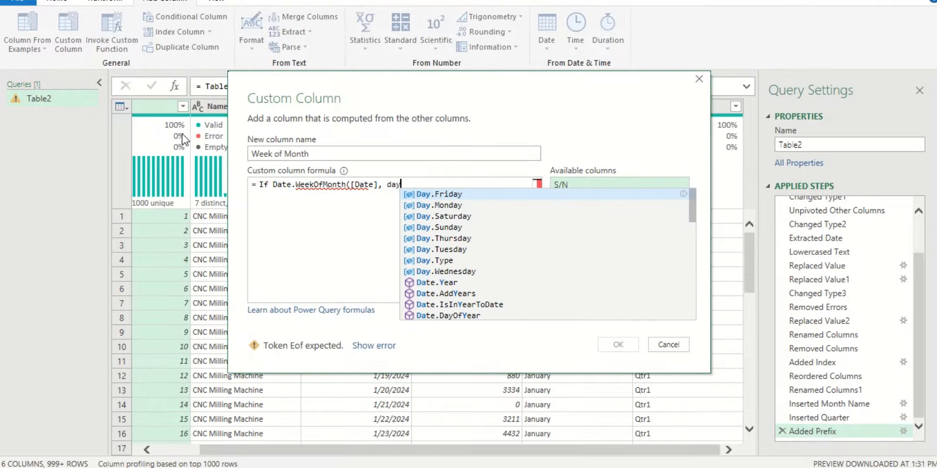
type("y.Mon")
left_click(434, 205)
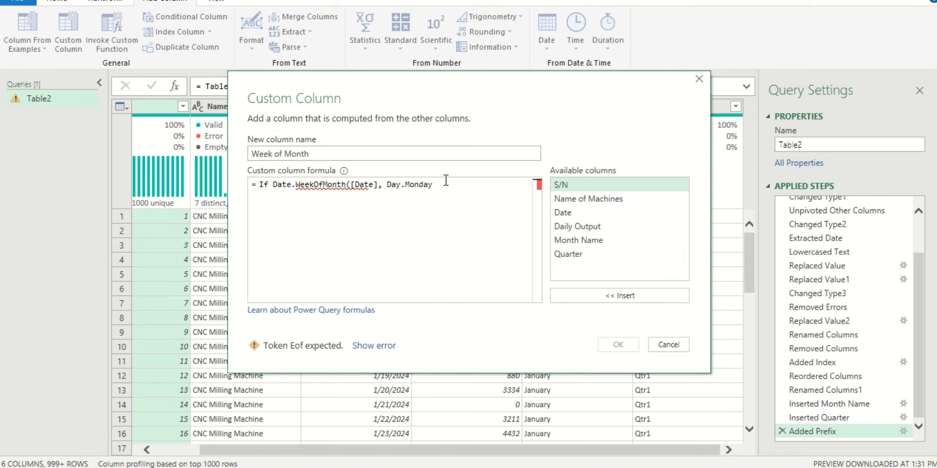
type(") > 4 then")
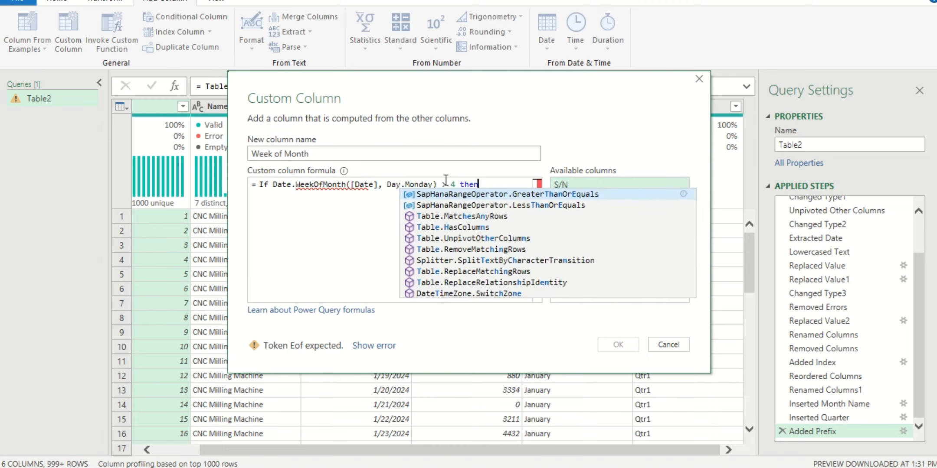
type(" 4")
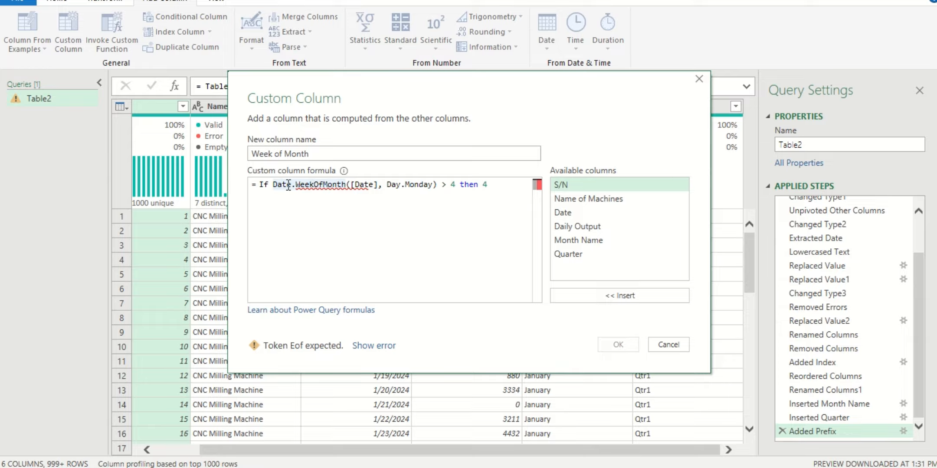
Step: Correct the opening keyword of the custom column formula to lowercase if
left_click(262, 184)
type("i")
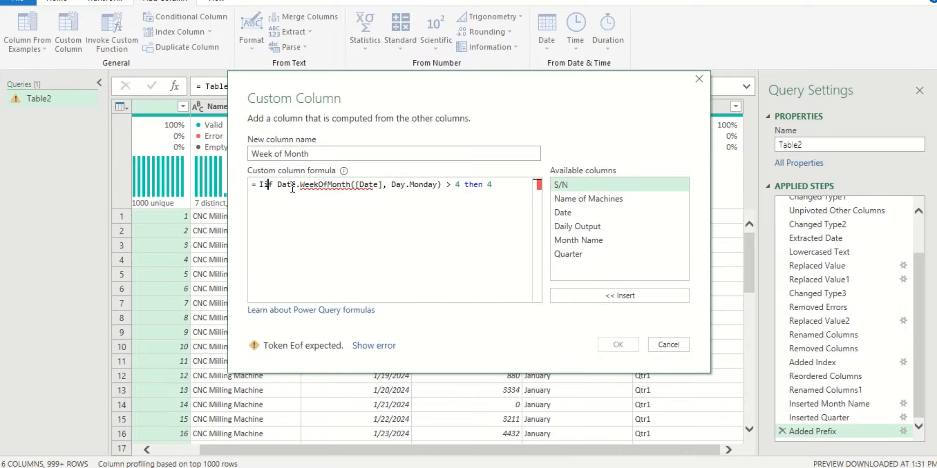
key("BackSpace")
key("BackSpace")
type("i")
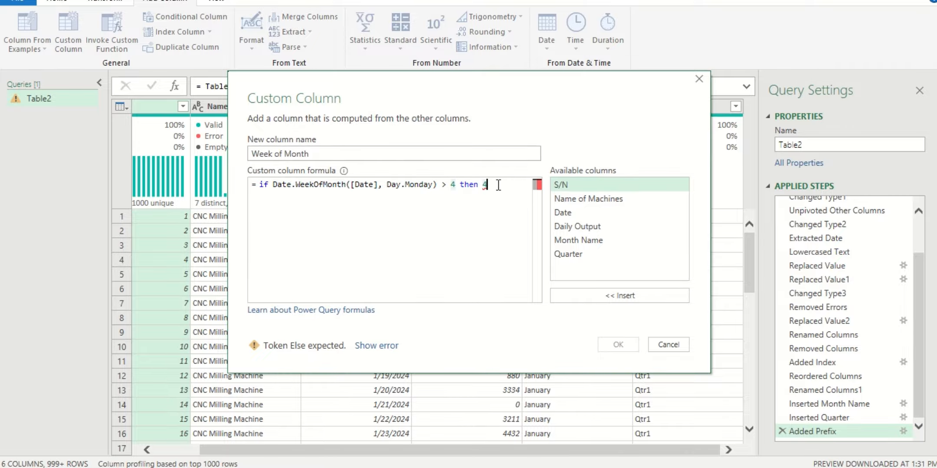
Step: Add an else branch returning Date.WeekOfMonth([Date], Day.Monday) on a new line and create the custom column
key("Return")
type("else")
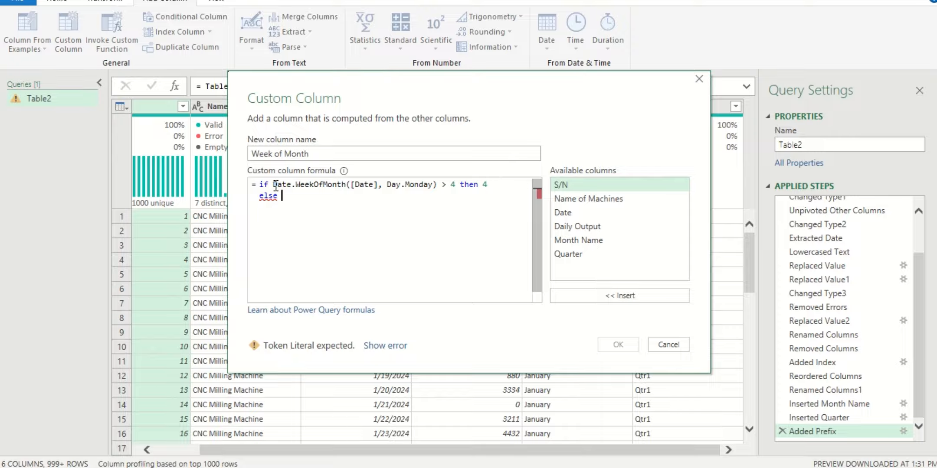
left_click_drag(275, 186, 438, 187)
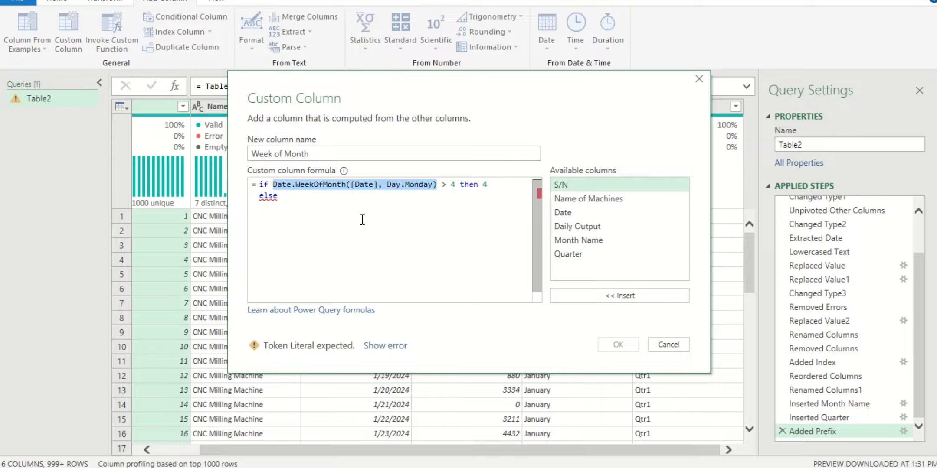
left_click(339, 203)
type("Date.WeekOfMonth([Date], Day.Monday)")
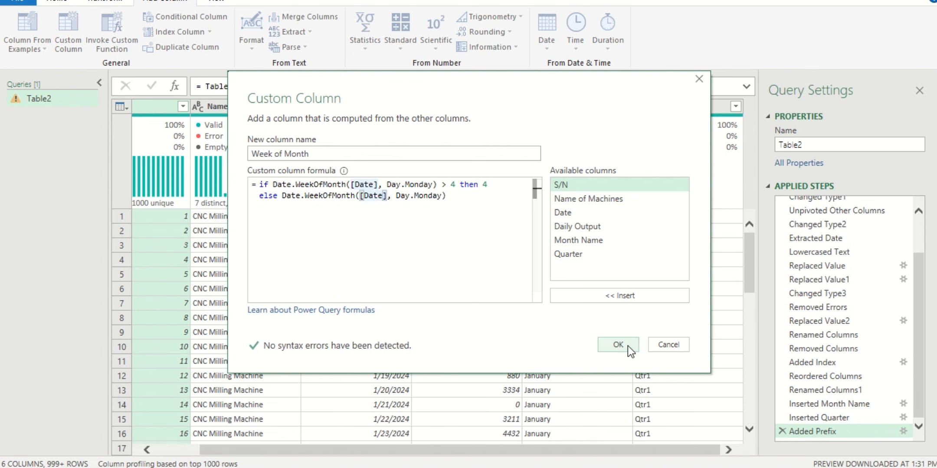
left_click(618, 345)
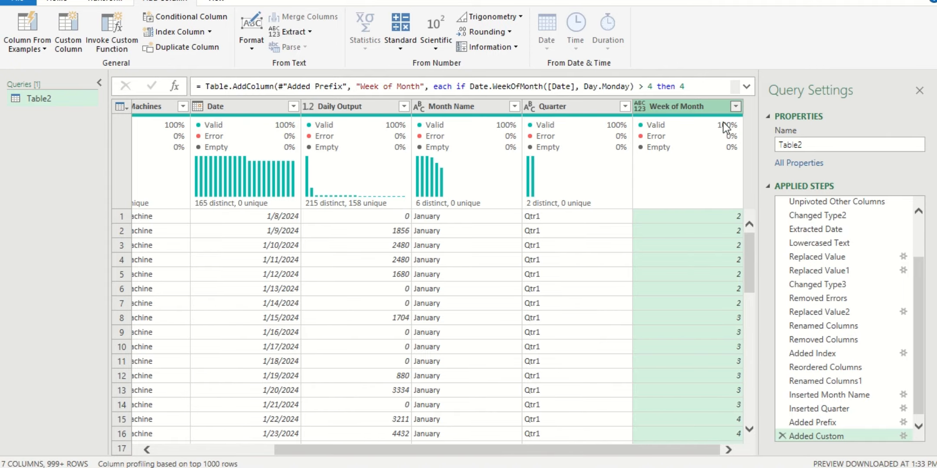
Step: Check the distinct values of the Week of Month column and apply the filter with all values kept
left_click(735, 106)
left_click(711, 325)
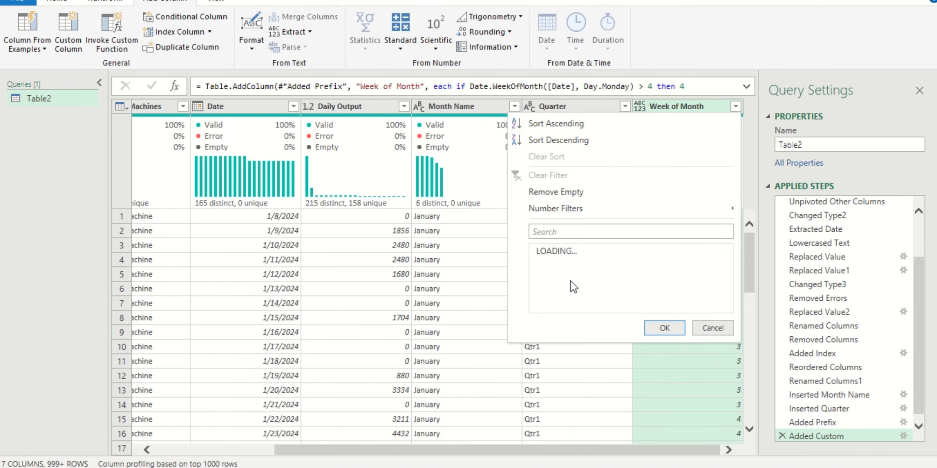
left_click(664, 328)
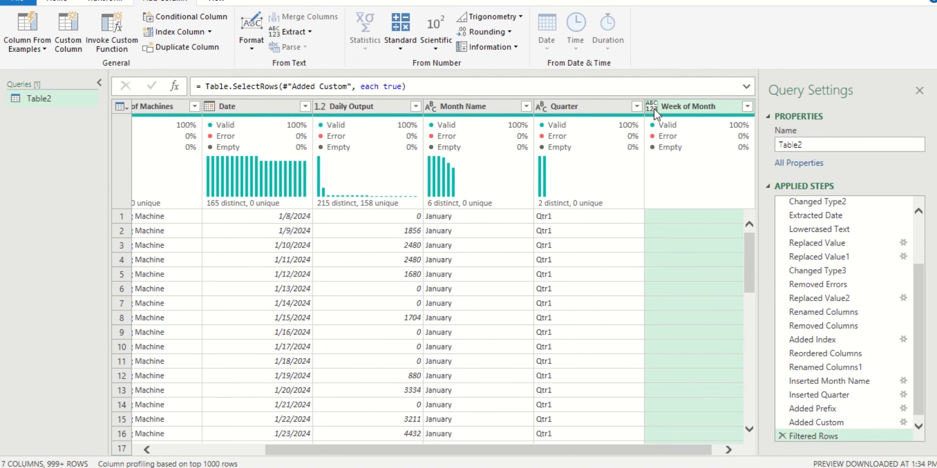
Step: Add the prefix Wk to every value in the Week of Month column
left_click_drag(681, 447, 724, 446)
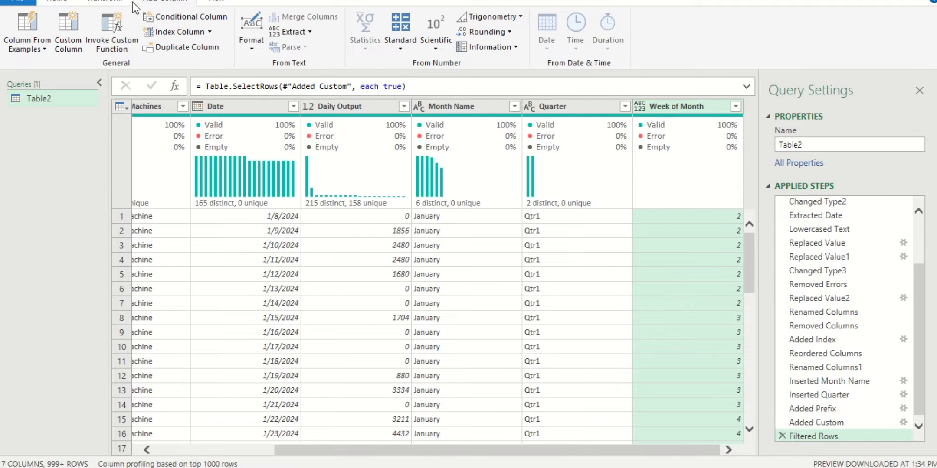
left_click(116, 2)
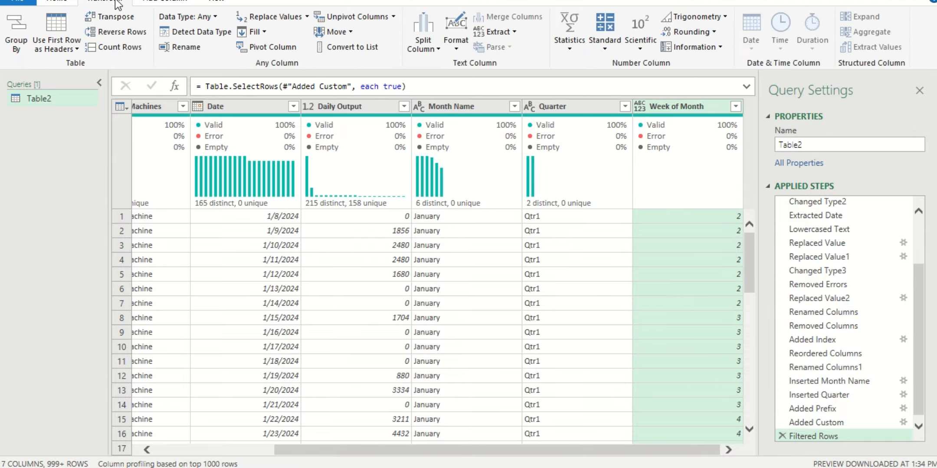
left_click(456, 49)
left_click(503, 140)
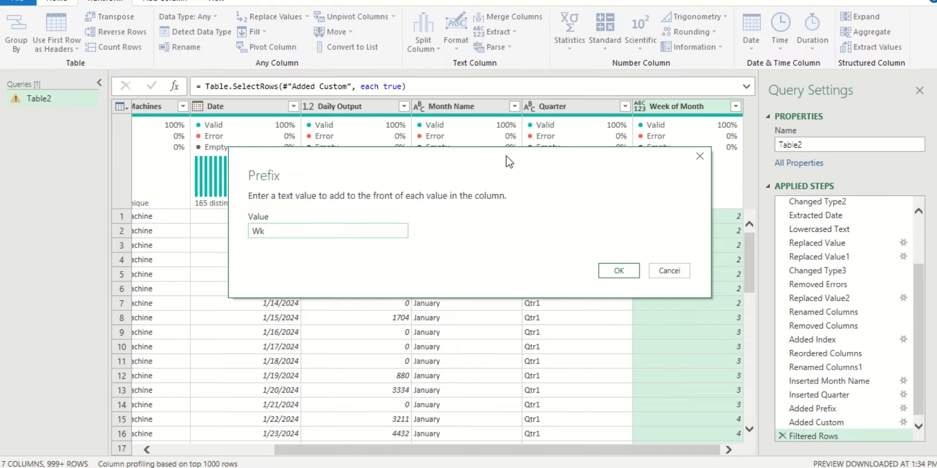
left_click(617, 271)
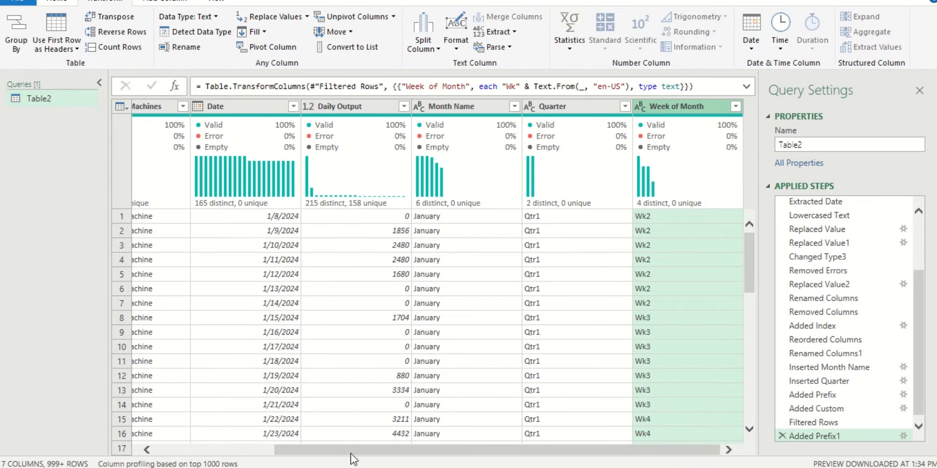
Step: Add a column with the name of the day extracted from the Date column
left_click(227, 106)
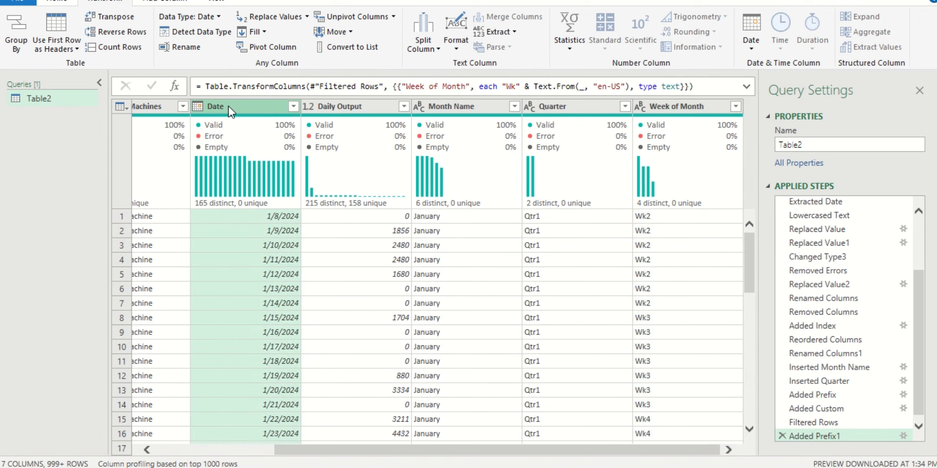
left_click(157, 2)
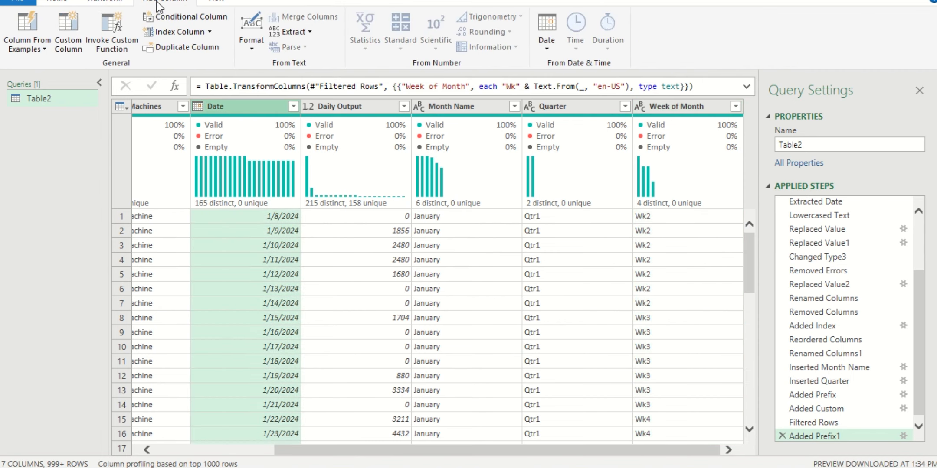
left_click(550, 53)
mouse_move(587, 116)
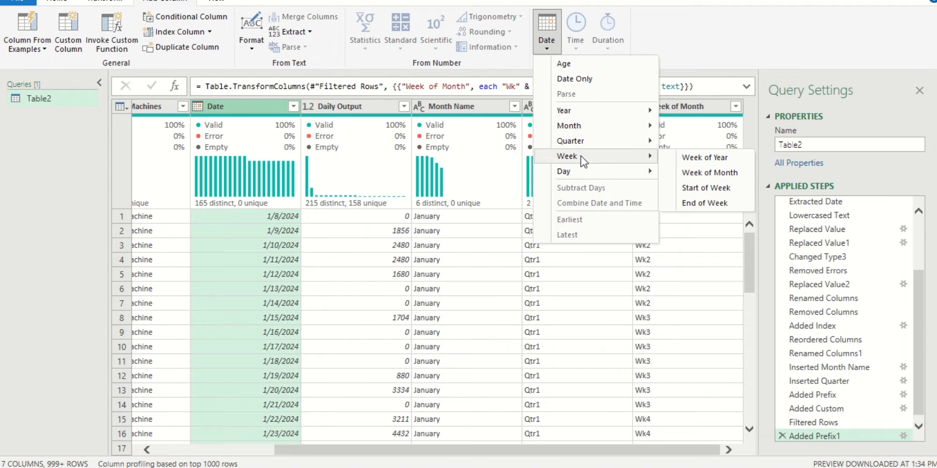
mouse_move(600, 173)
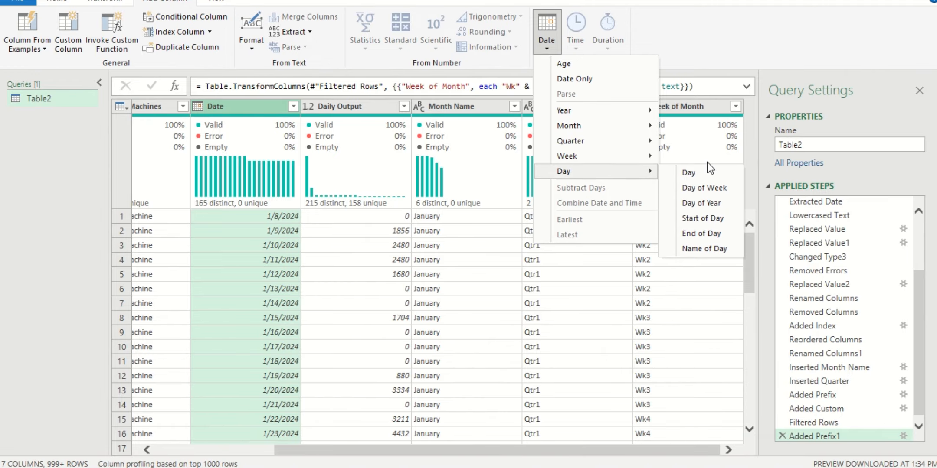
left_click(711, 249)
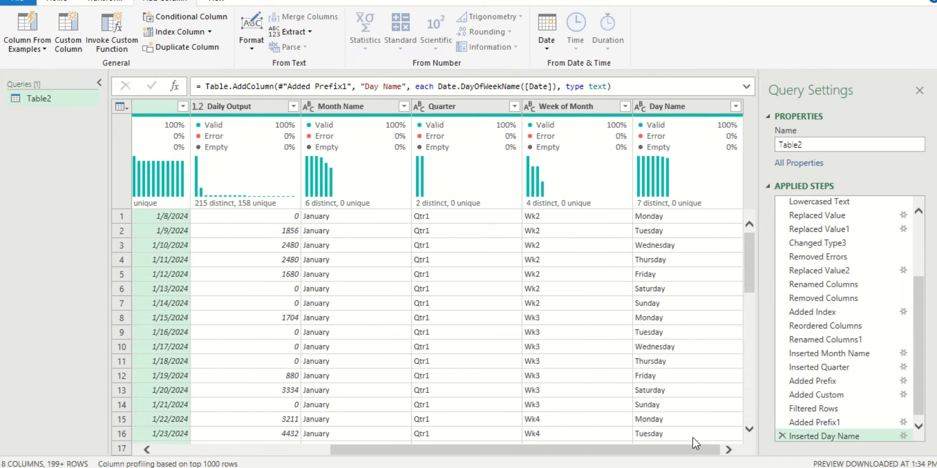
Step: Shorten the Day Name column values to their first 3 characters
left_click(674, 111)
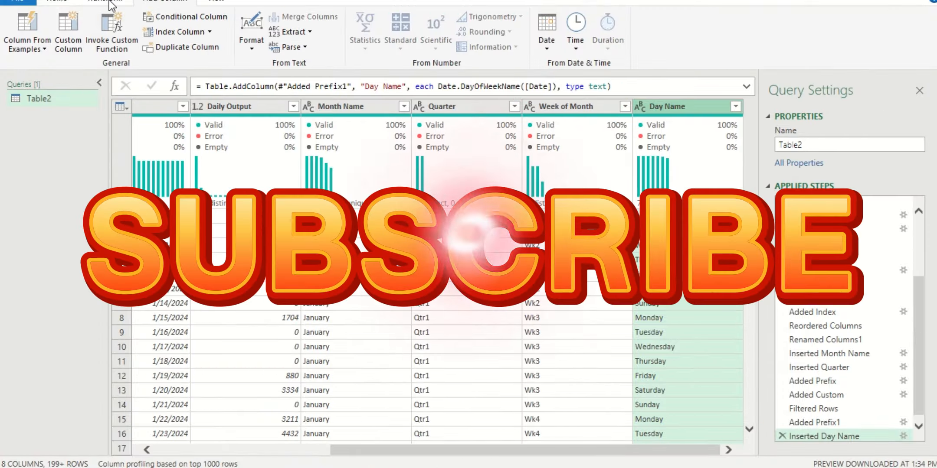
left_click(109, 2)
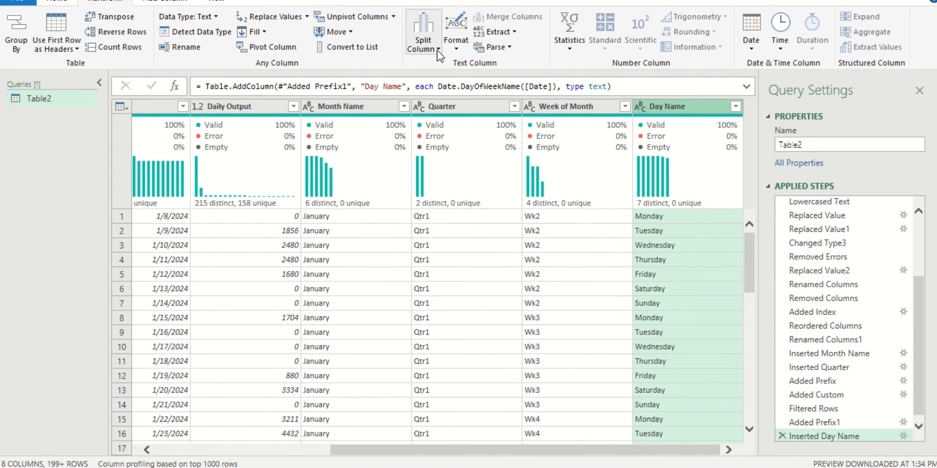
left_click(453, 48)
left_click(510, 34)
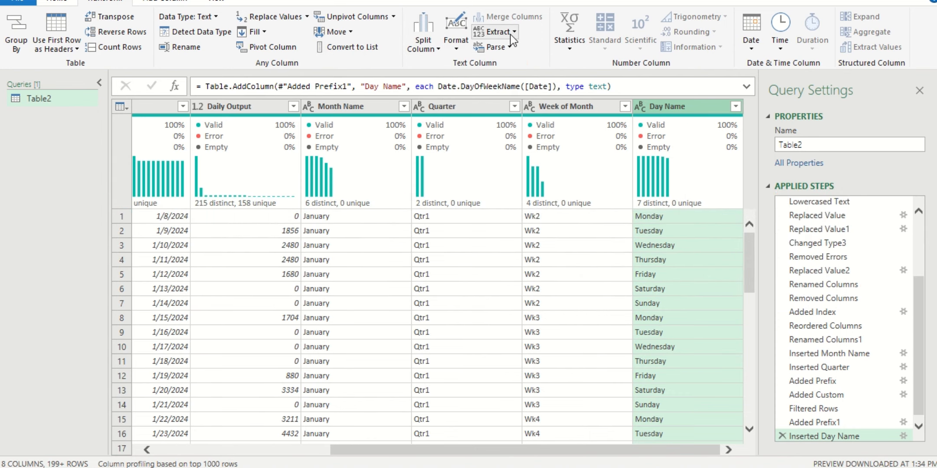
left_click(510, 33)
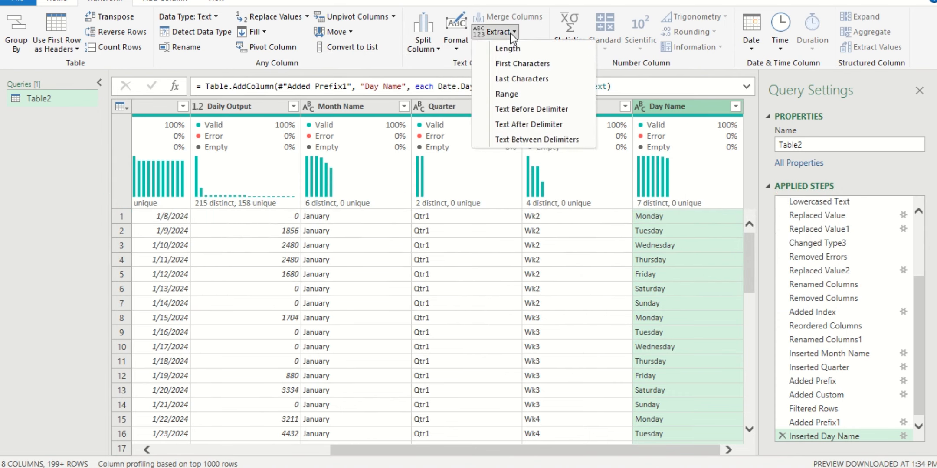
left_click(510, 64)
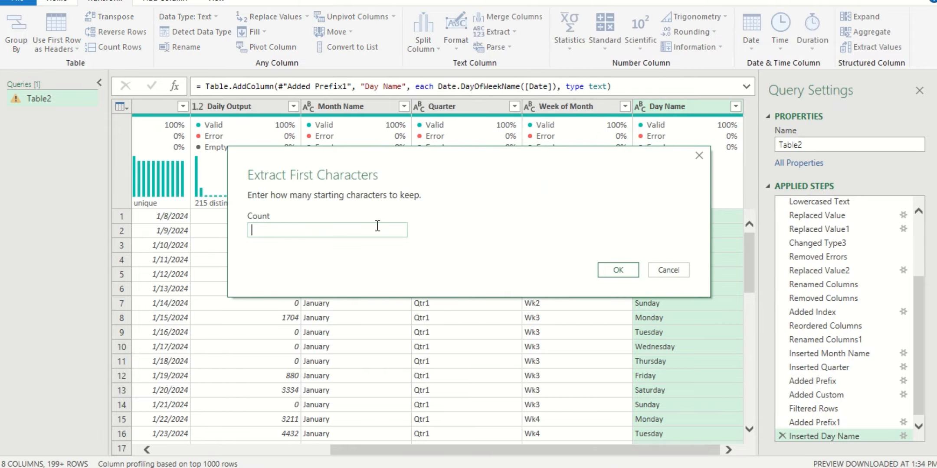
type("3")
left_click(612, 269)
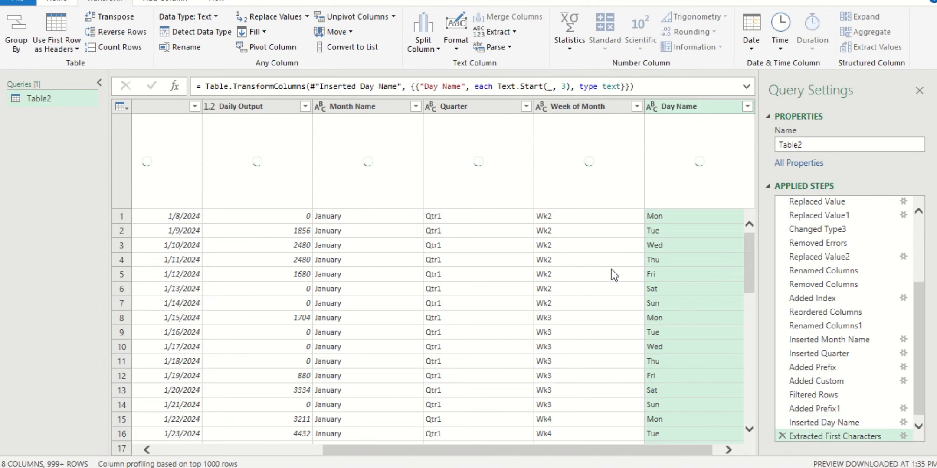
Step: Check the complete list of distinct values in the Day Name column without filtering it
scroll(654, 307, "down", 5)
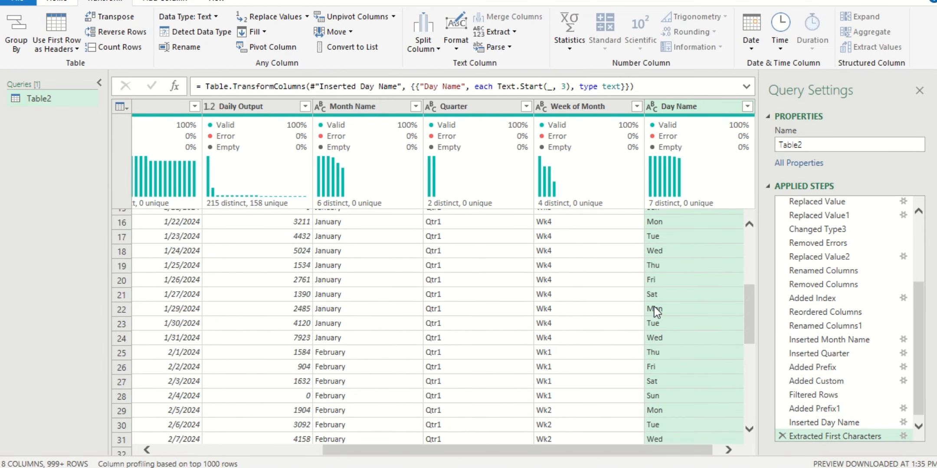
scroll(655, 307, "up", 5)
left_click(747, 106)
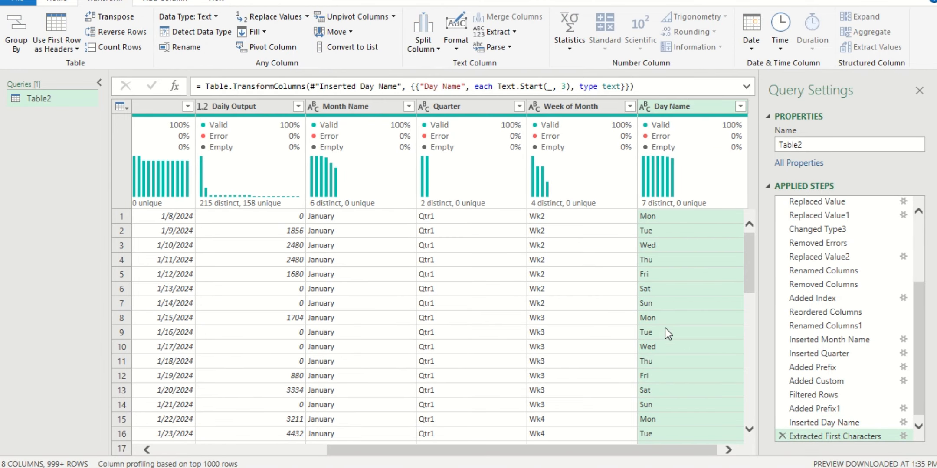
left_click(740, 106)
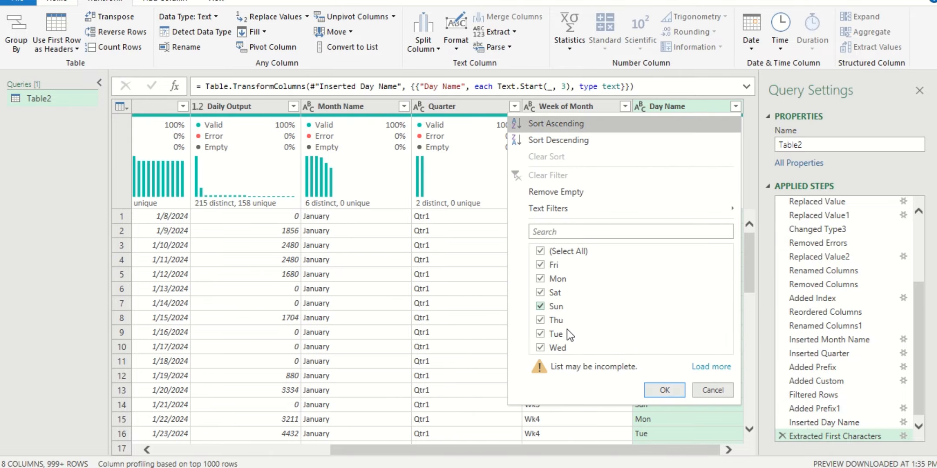
left_click(710, 368)
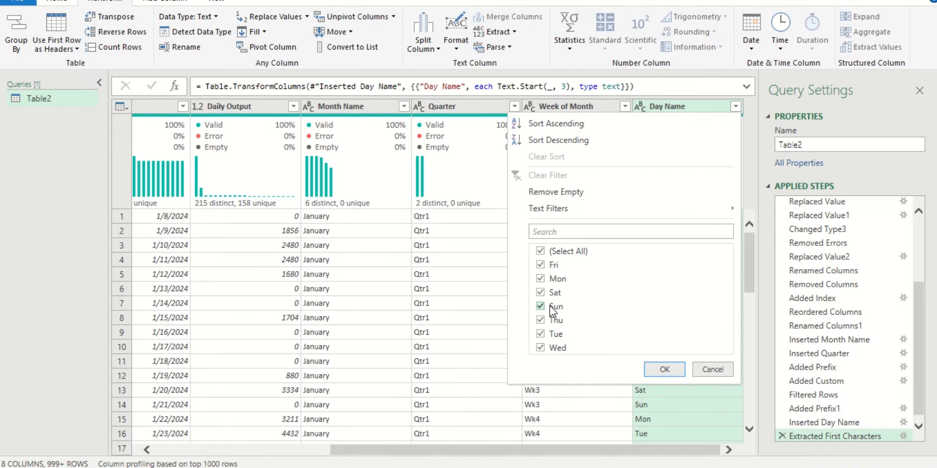
left_click(715, 374)
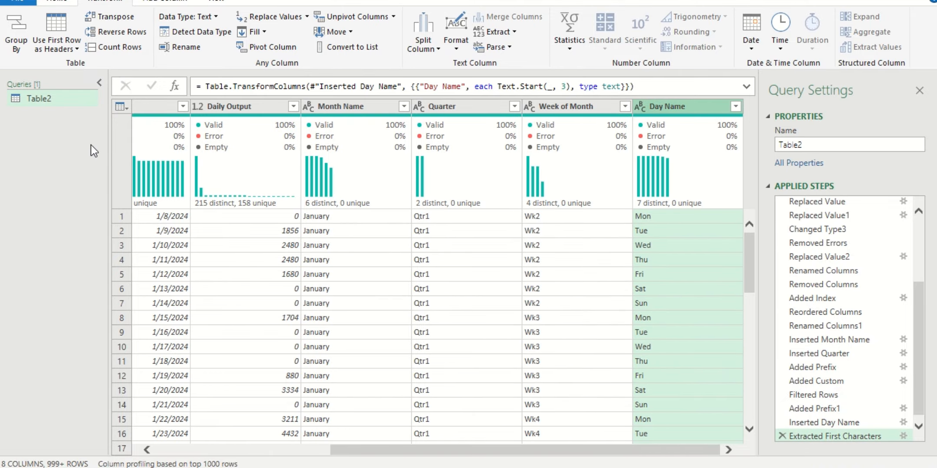
Step: Close the query editor, load the cleaned data into the workbook and select a cell in the loaded table
left_click(46, 4)
left_click(13, 21)
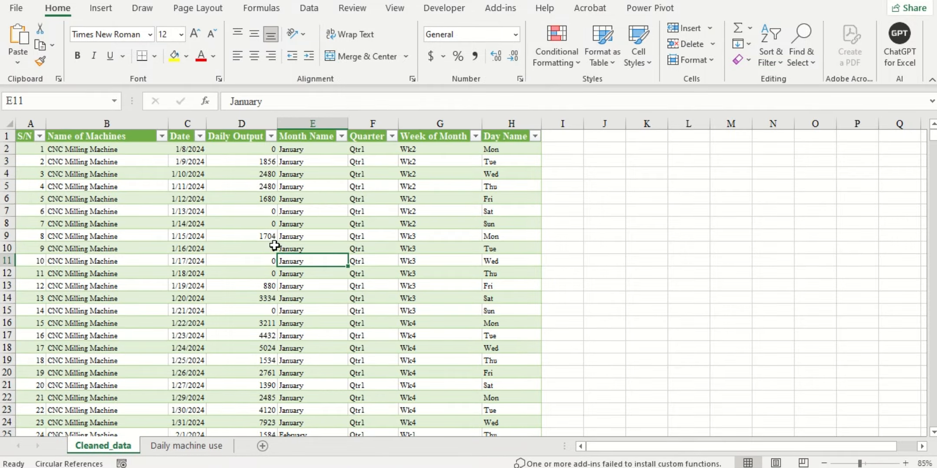
left_click(345, 196)
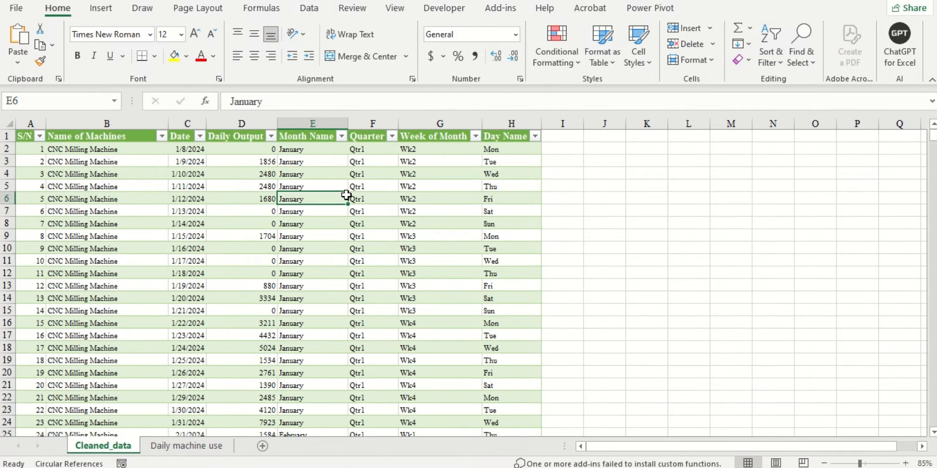
left_click(155, 224)
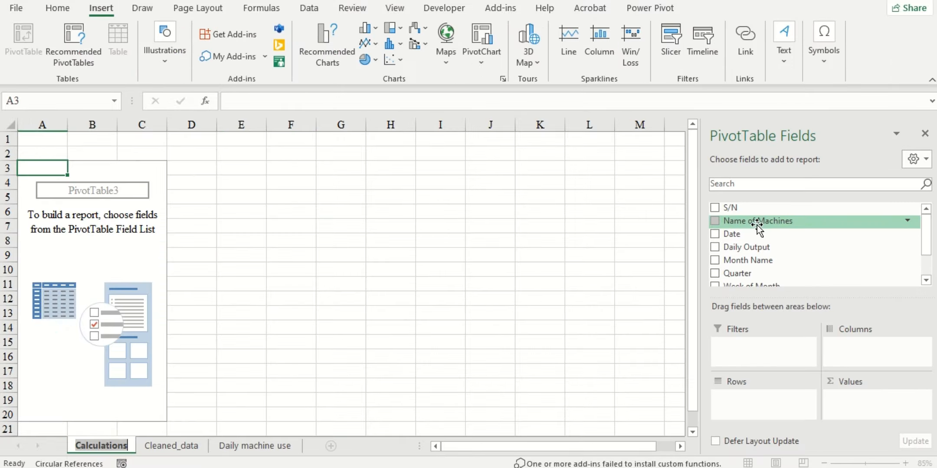
Step: Add Name of Machines to the rows of the pivot table and review the machine list down to the grand total
left_click_drag(758, 222, 766, 402)
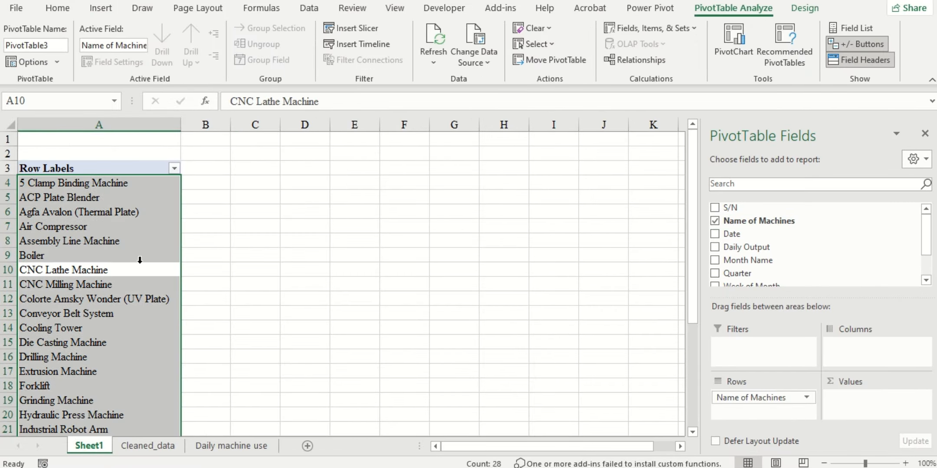
left_click(544, 300)
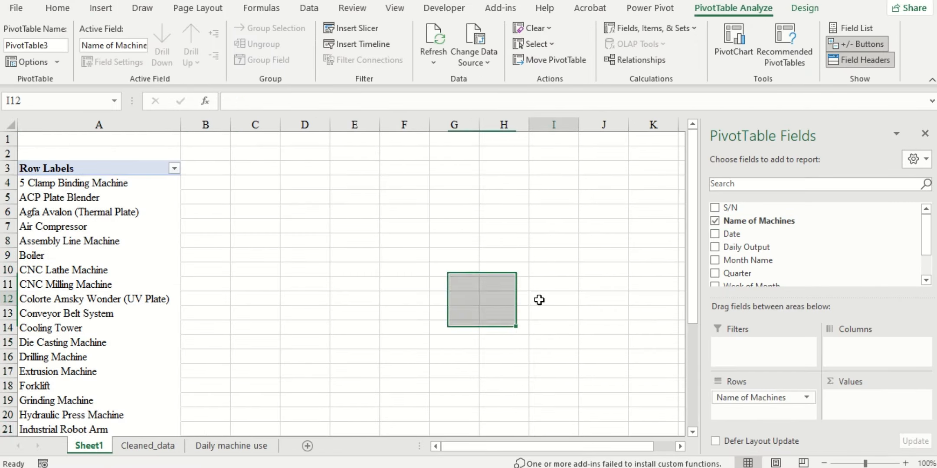
scroll(65, 277, "down", 4)
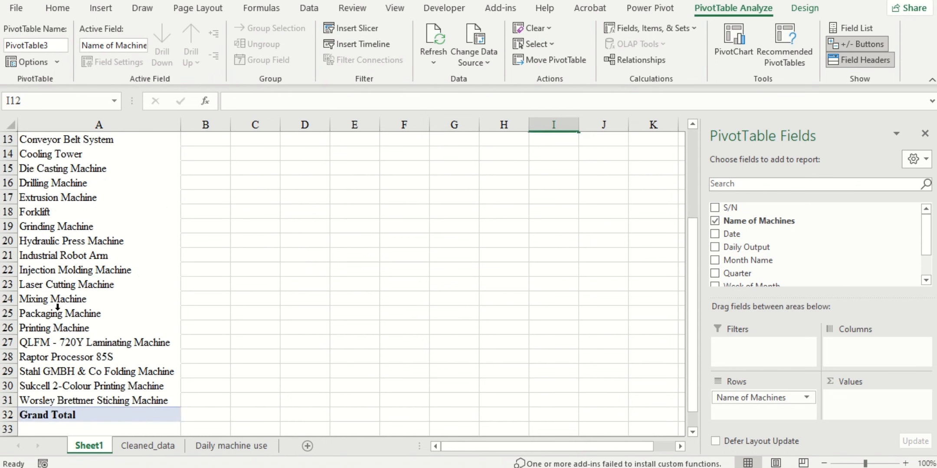
scroll(63, 305, "down", 4)
scroll(63, 313, "up", 3)
scroll(65, 310, "down", 1, "ctrl")
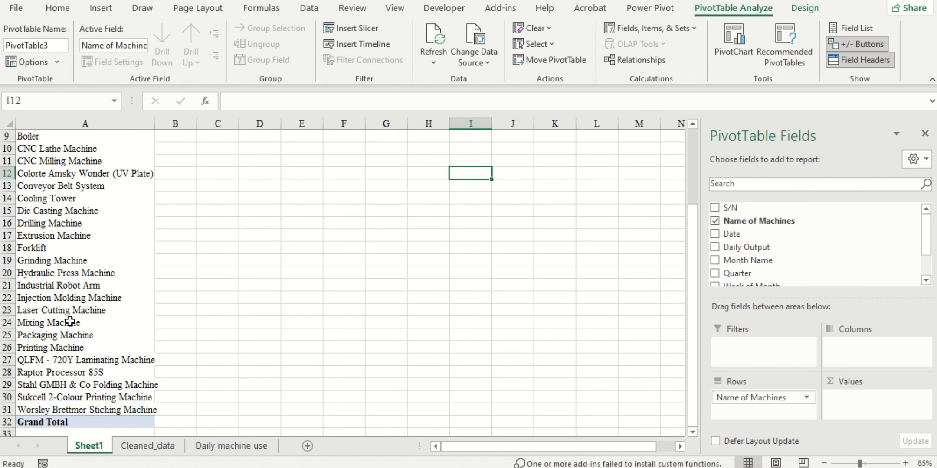
scroll(65, 310, "up", 3)
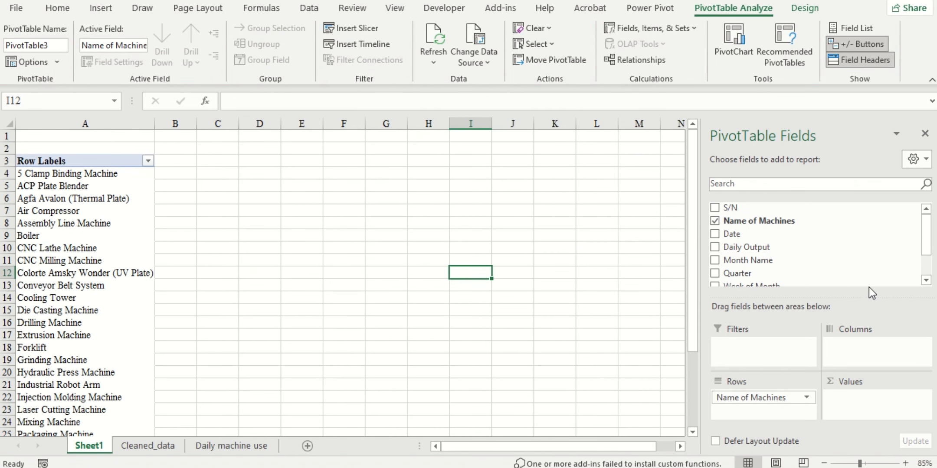
Step: Add Daily Output to the pivot table as a summed value and apply the comma number style to column B
left_click_drag(740, 249, 872, 399)
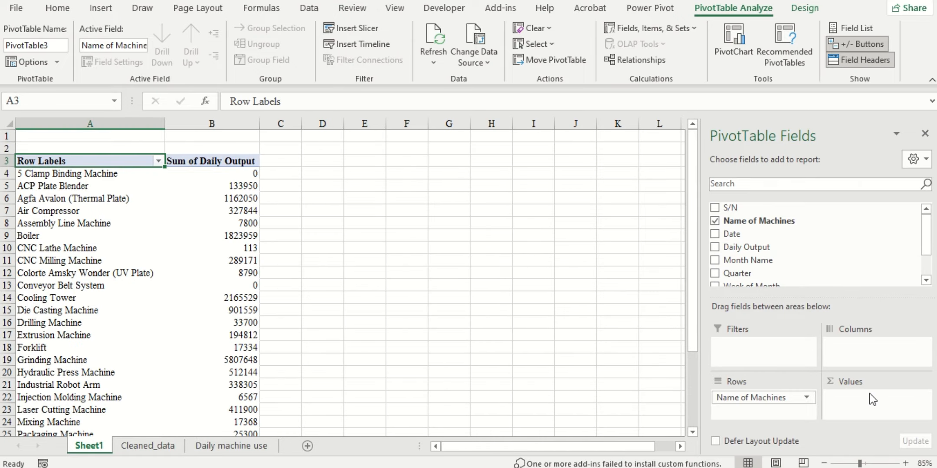
left_click(212, 211)
left_click(231, 125)
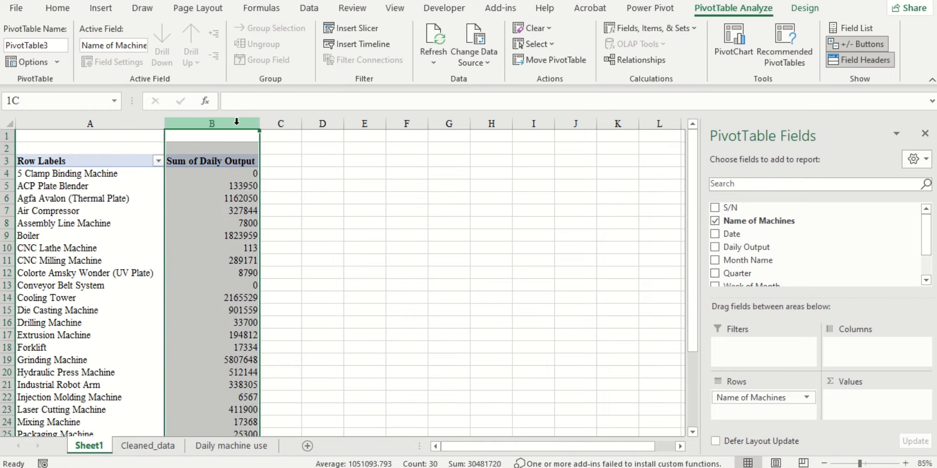
left_click(47, 10)
left_click(475, 57)
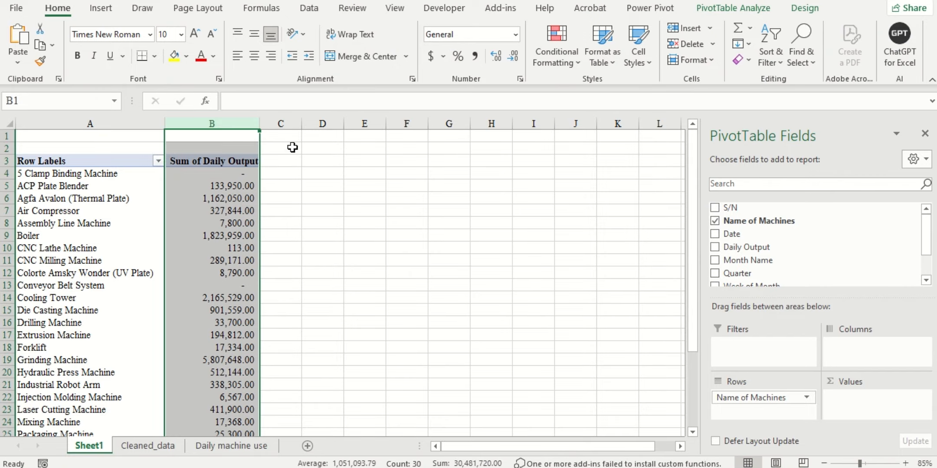
left_click(203, 321)
Step: Insert two blank rows above the pivot table
left_click_drag(8, 136, 8, 148)
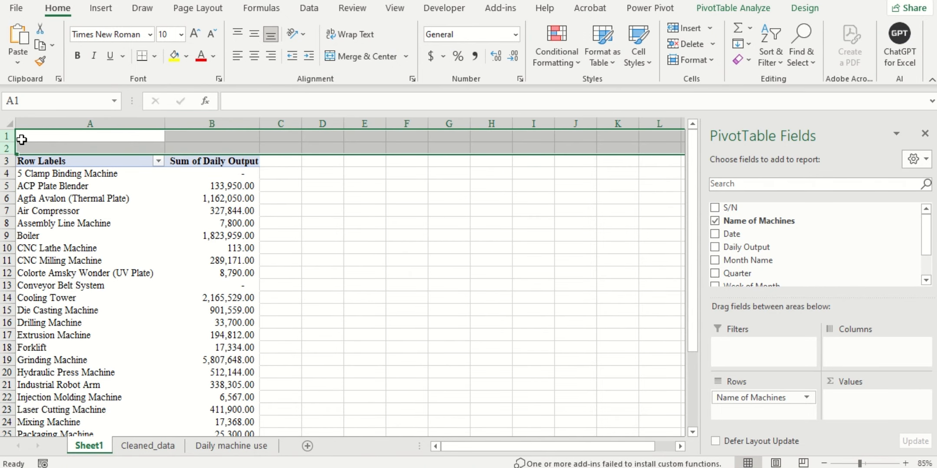
key("ctrl+shift+plus")
left_click(91, 161)
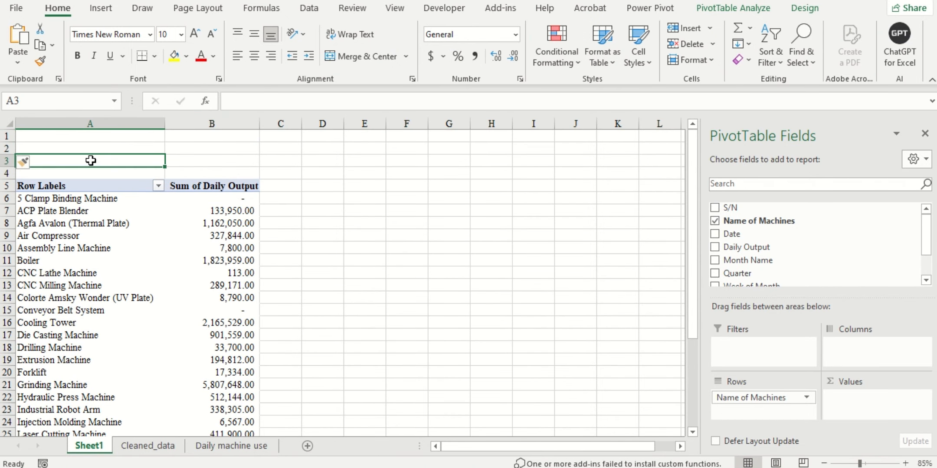
left_click(200, 224)
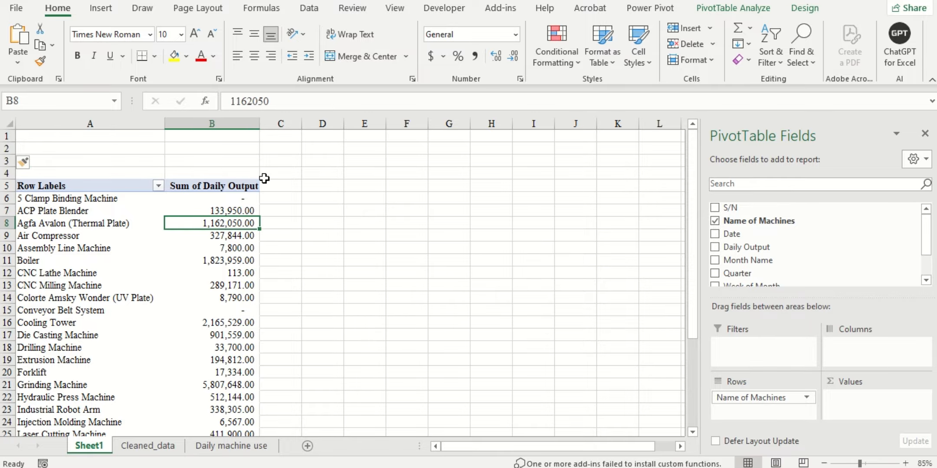
left_click(151, 218)
Step: Insert slicers for Month Name, Quarter, Week of Month and Day Name on the pivot table
left_click(193, 274)
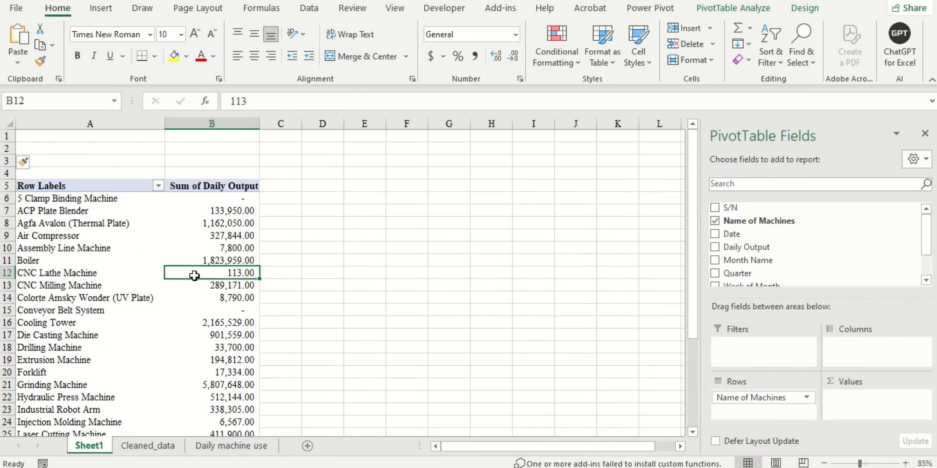
left_click(102, 8)
left_click(668, 52)
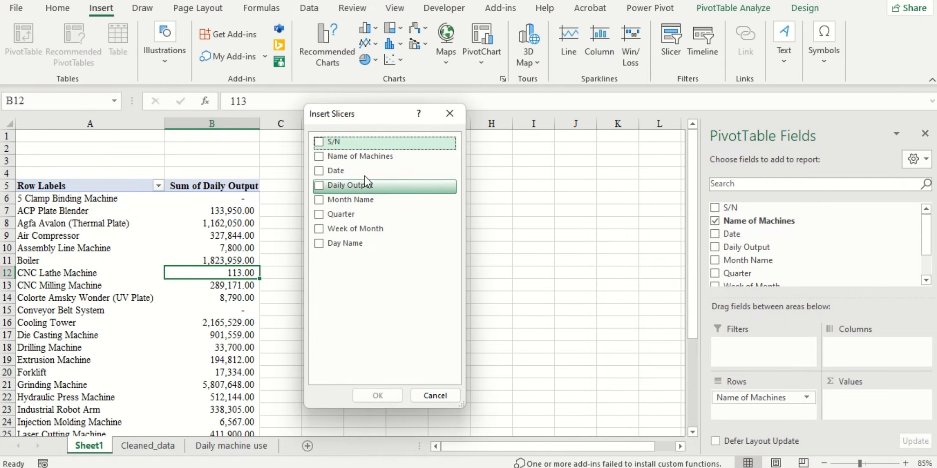
left_click(318, 200)
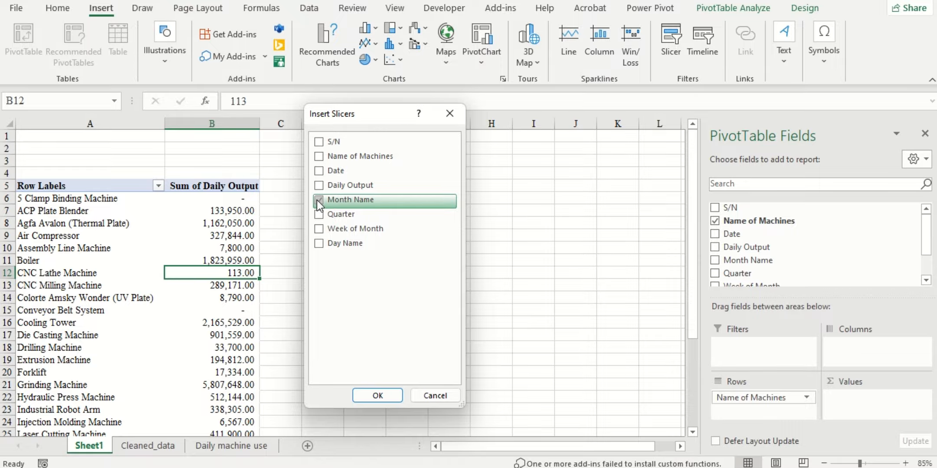
left_click(318, 214)
left_click(319, 229)
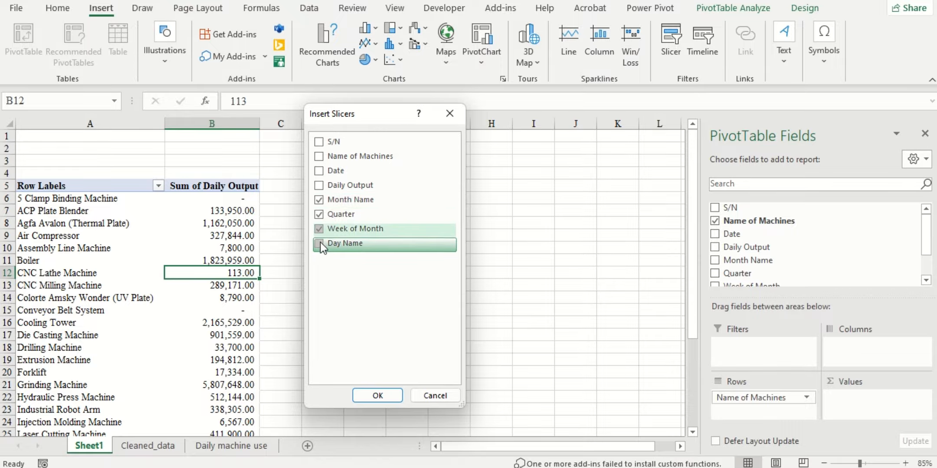
left_click(319, 243)
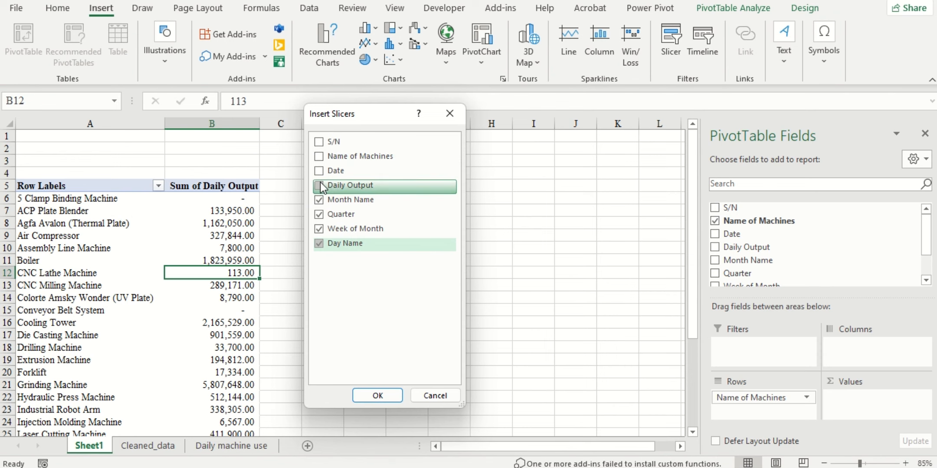
left_click(387, 396)
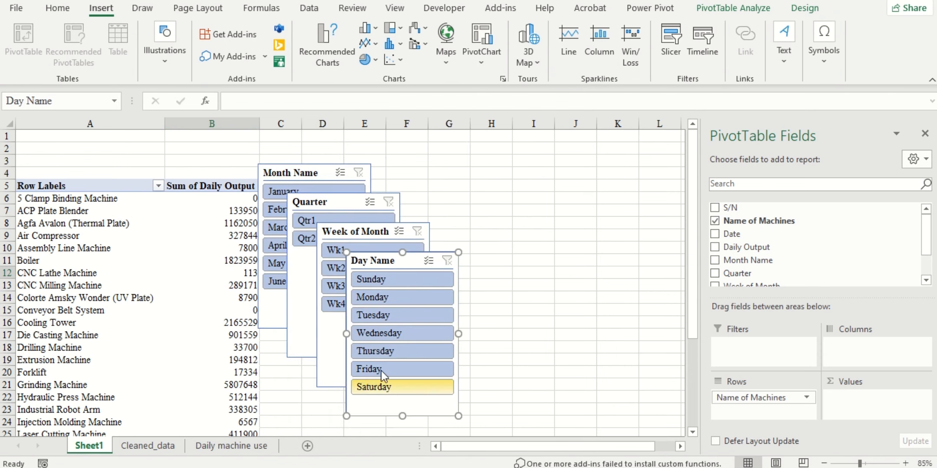
Step: Spread the four overlapping slicers out beside the pivot table, with Day Name farthest from the table and Week of Month in the middle
left_click_drag(403, 261, 593, 151)
left_click_drag(376, 232, 470, 156)
left_click_drag(340, 208, 380, 225)
left_click_drag(323, 172, 341, 150)
mouse_move(388, 224)
left_mouse_down()
mouse_move(342, 209)
mouse_move(376, 227)
left_mouse_up()
Step: Shorten the Month Name slicer to fit its months, then place the Quarter slicer beneath it and shorten that to two items
left_click_drag(327, 307, 327, 273)
left_click_drag(393, 221, 340, 284)
left_click_drag(330, 437, 330, 321)
Step: Shorten the Week of Month slicer to its four items and make the Day Name slicer narrower and shorter around its seven days
left_click(464, 252)
left_click_drag(466, 298, 464, 230)
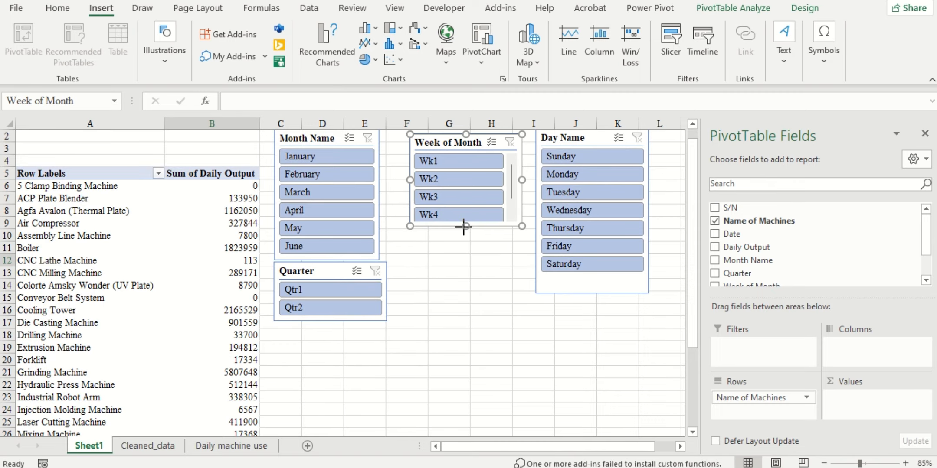
left_click(584, 141)
left_click_drag(648, 211, 629, 210)
left_click_drag(580, 294, 581, 280)
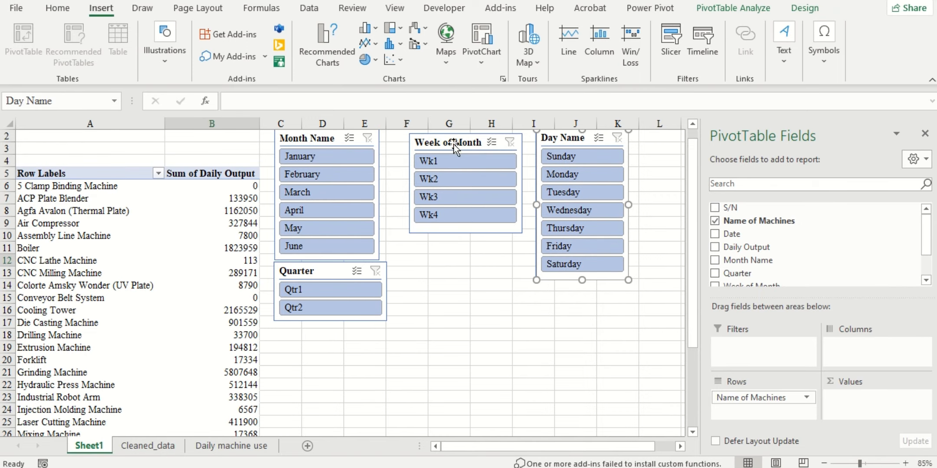
Step: Move the Week of Month and Quarter slicers slightly down and filter the pivot table to Qtr1
left_click_drag(453, 144, 451, 168)
left_click_drag(331, 278, 351, 292)
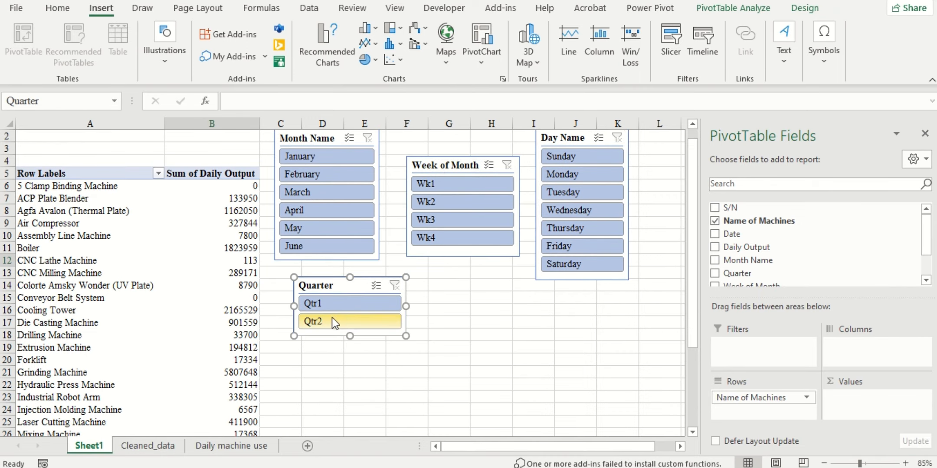
left_click(345, 309)
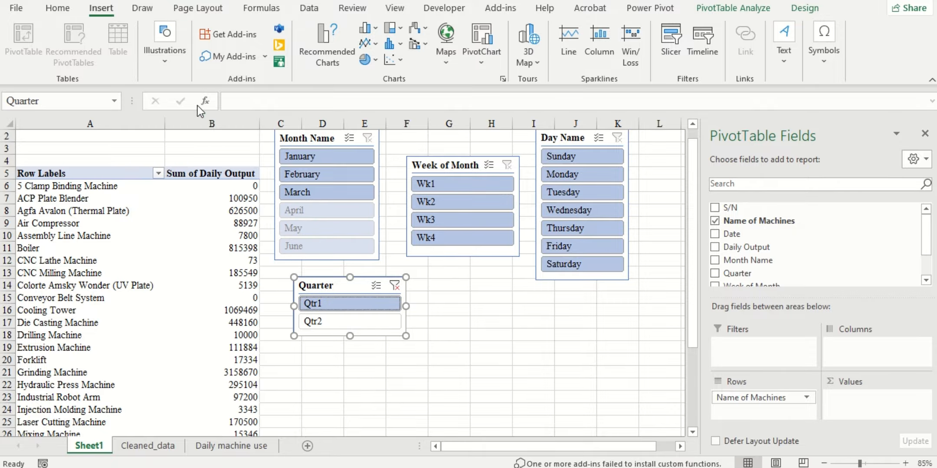
Step: Switch the Quarter slicer to Qtr2, then clear its filter so both quarters are included
left_click(341, 320)
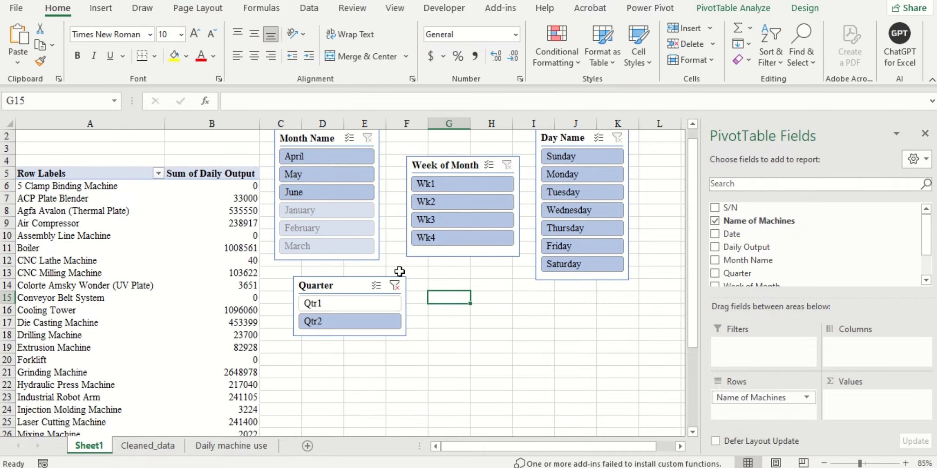
left_click(395, 286)
Step: Filter the pivot table to January and Wk2 using the Month Name and Week of Month slicers
left_click(427, 186)
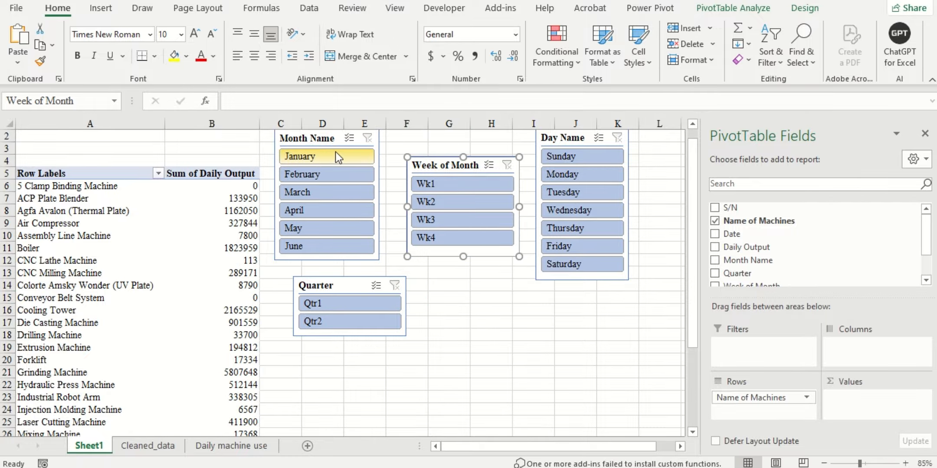
left_click(308, 156)
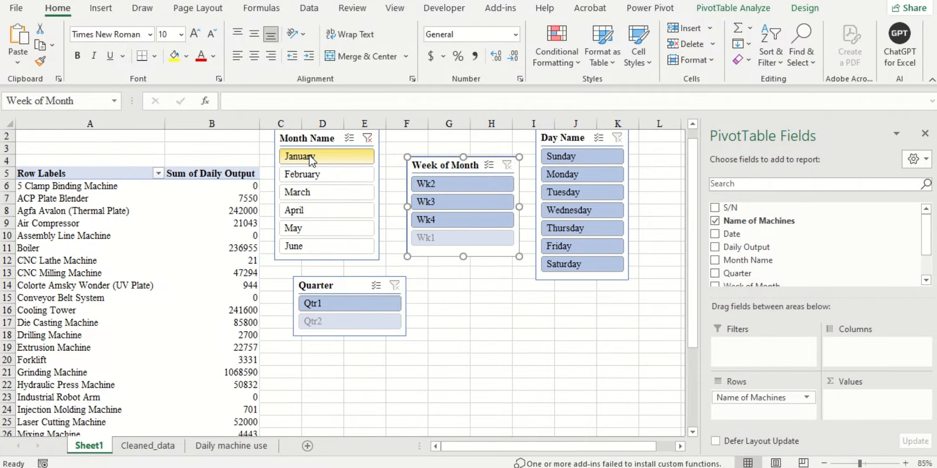
left_click(448, 184)
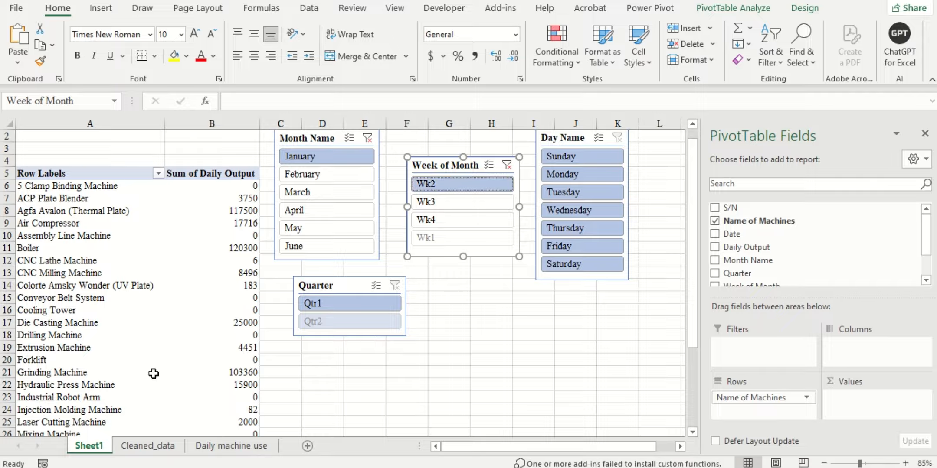
Step: Add Daily Output as a report filter on the pivot table and exclude the value 0 from it
left_click(160, 235)
left_click(126, 177)
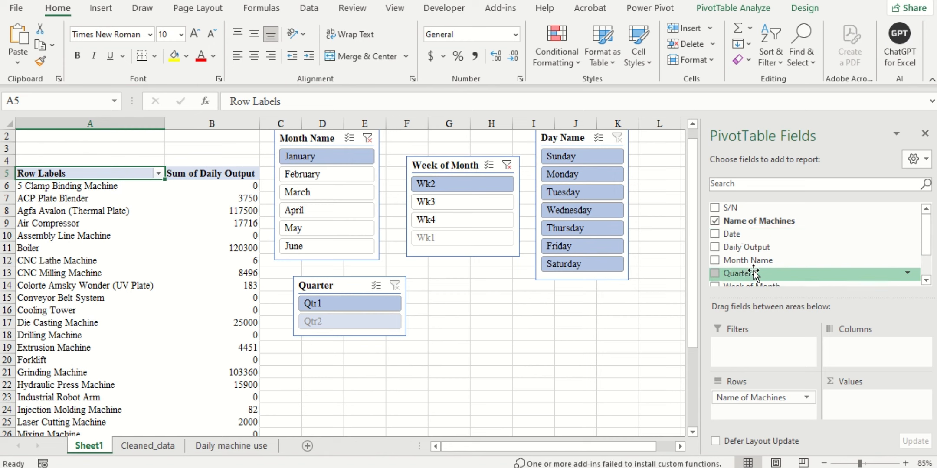
left_click_drag(757, 248, 766, 356)
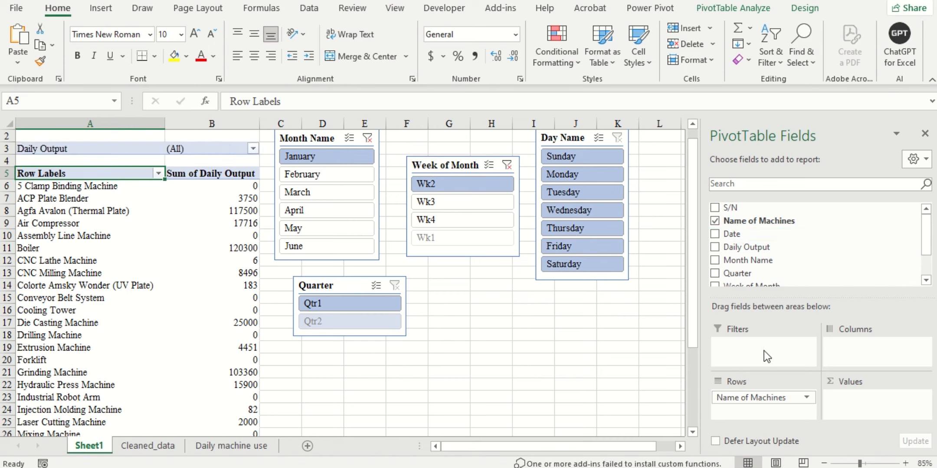
left_click(253, 150)
scroll(134, 243, "down", 14)
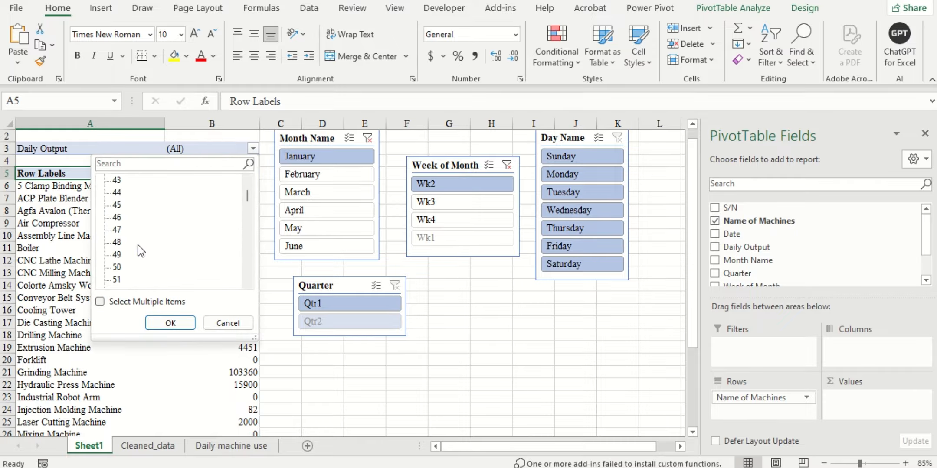
scroll(149, 231, "up", 1)
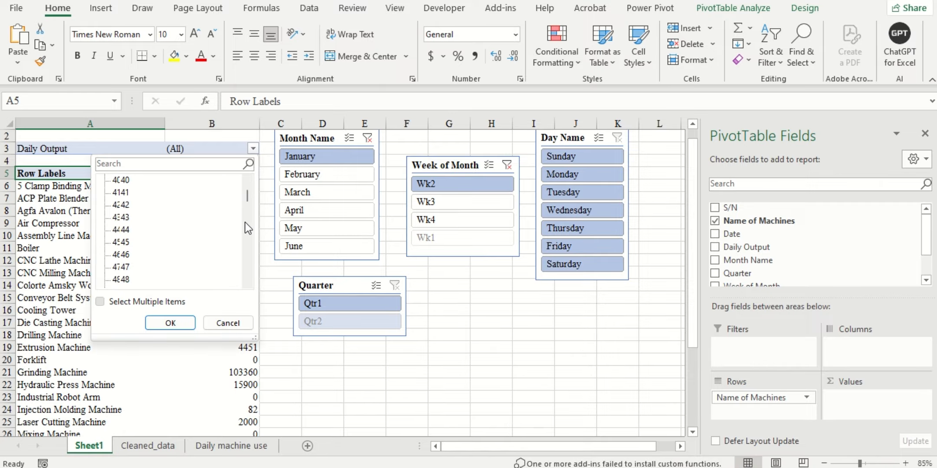
left_click(100, 302)
left_click_drag(248, 199, 248, 189)
left_click(114, 192)
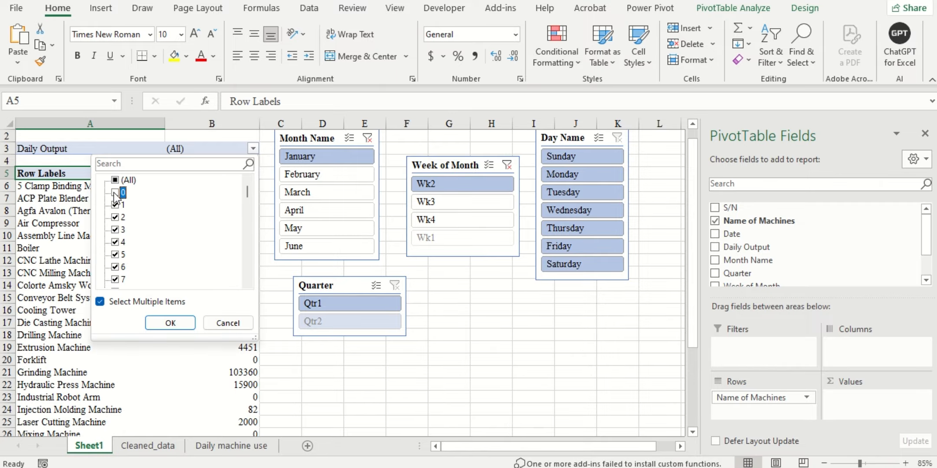
left_click(170, 323)
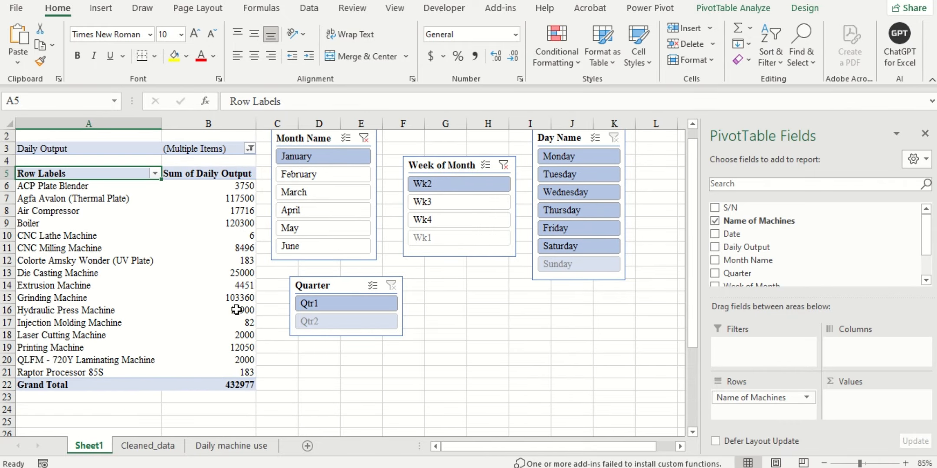
Step: Sort the machines in the pivot table by Sum of Daily Output from largest to smallest
right_click(234, 191)
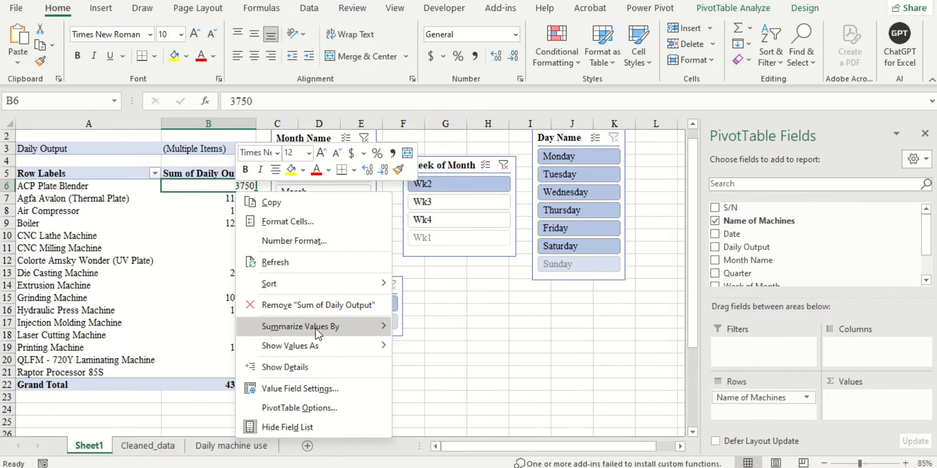
mouse_move(329, 285)
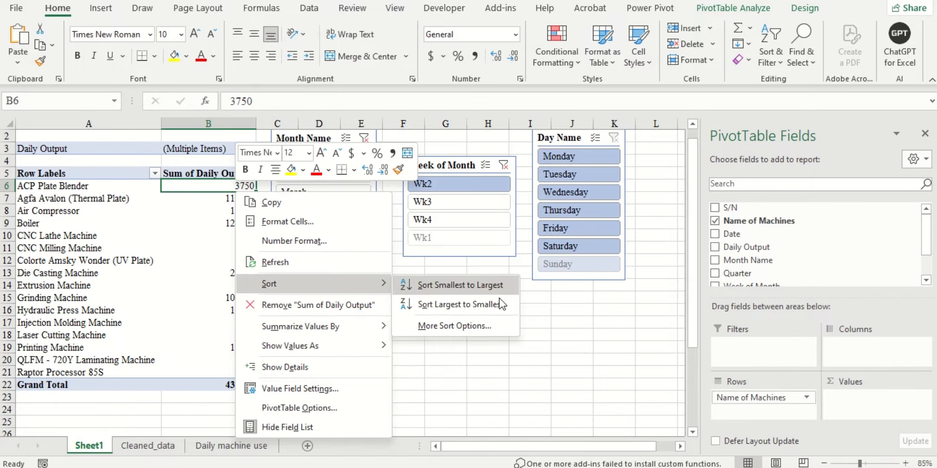
left_click(459, 305)
left_click(221, 284)
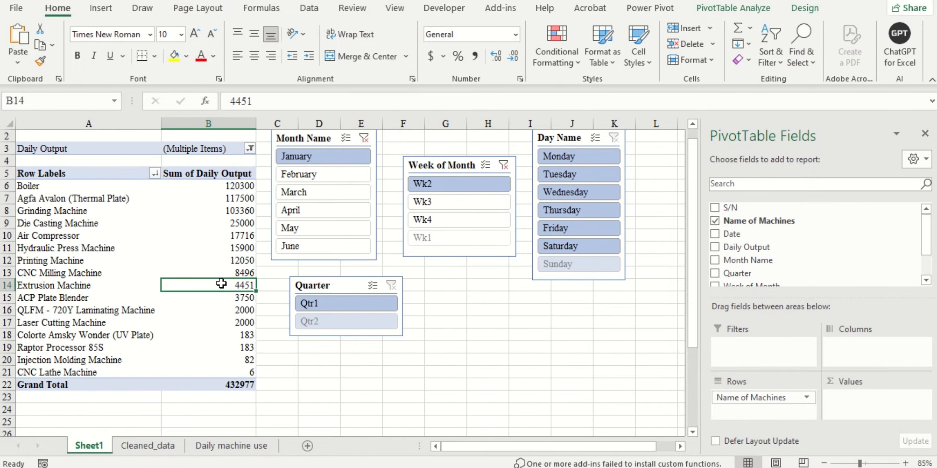
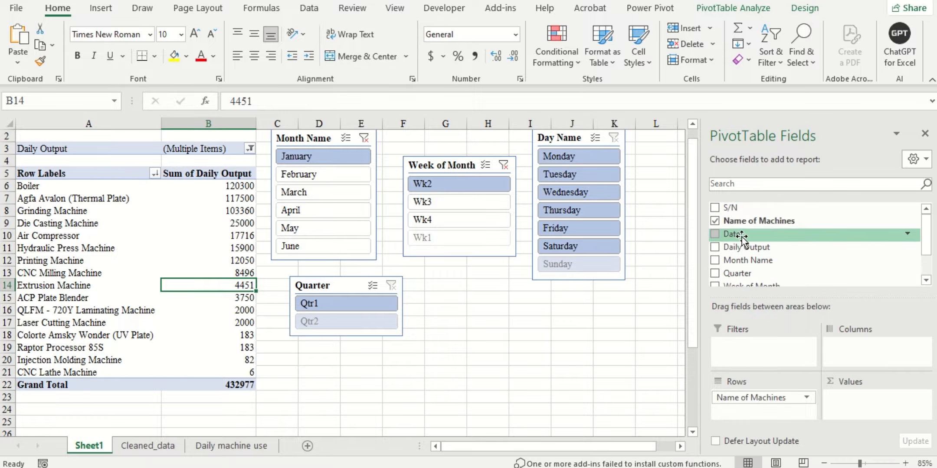
Step: Add the Date field to the pivot table's values as a count and move the Month Name slicer off the table
left_click_drag(741, 237, 872, 410)
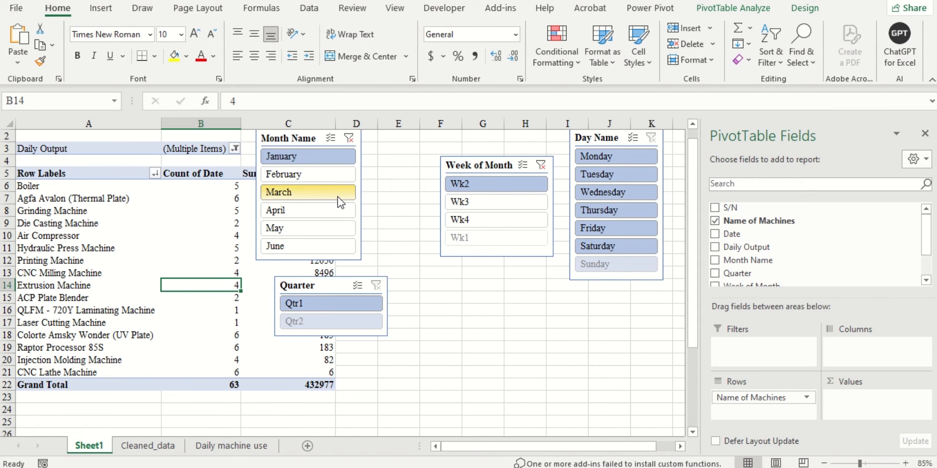
left_click_drag(269, 139, 392, 154)
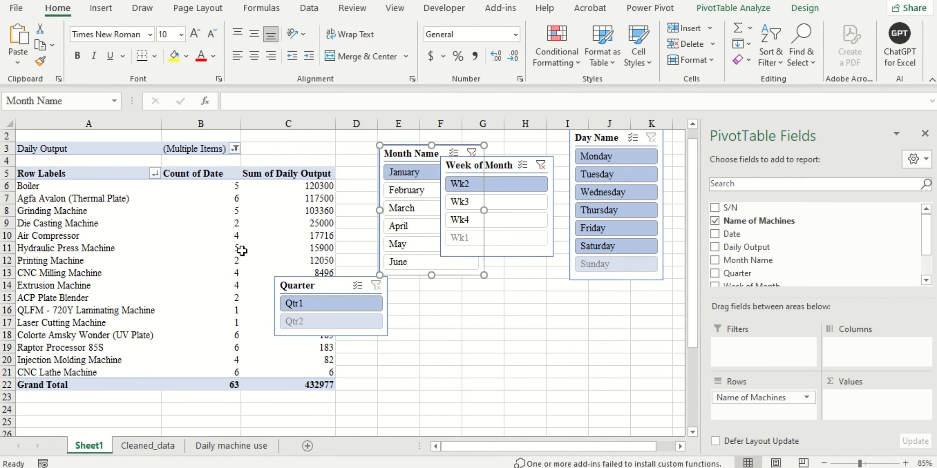
Step: Place the Count of Date column after Sum of Daily Output and sort the machines by Count of Date from largest to smallest
left_click(223, 174)
right_click(223, 174)
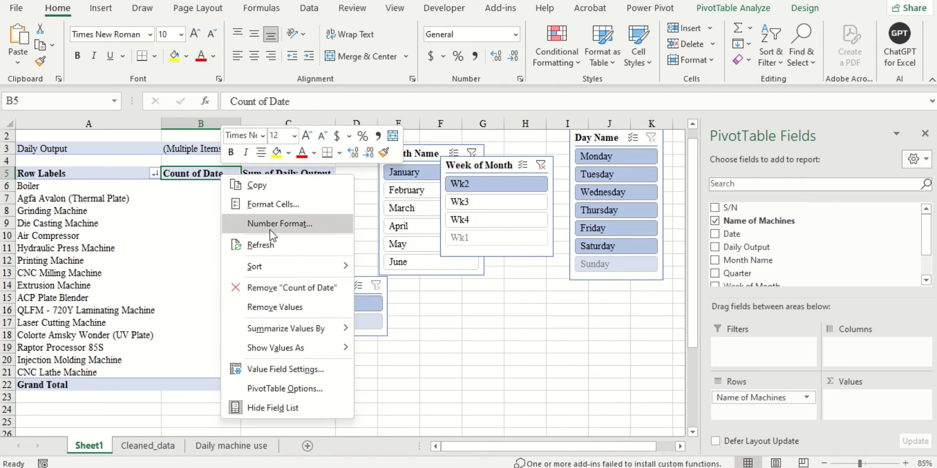
mouse_move(311, 274)
left_click(399, 268)
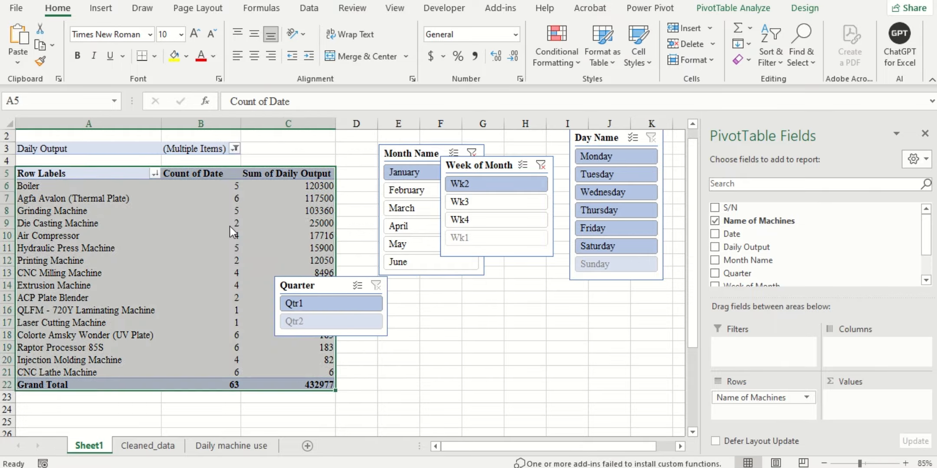
right_click(305, 181)
mouse_move(354, 276)
left_click(469, 295)
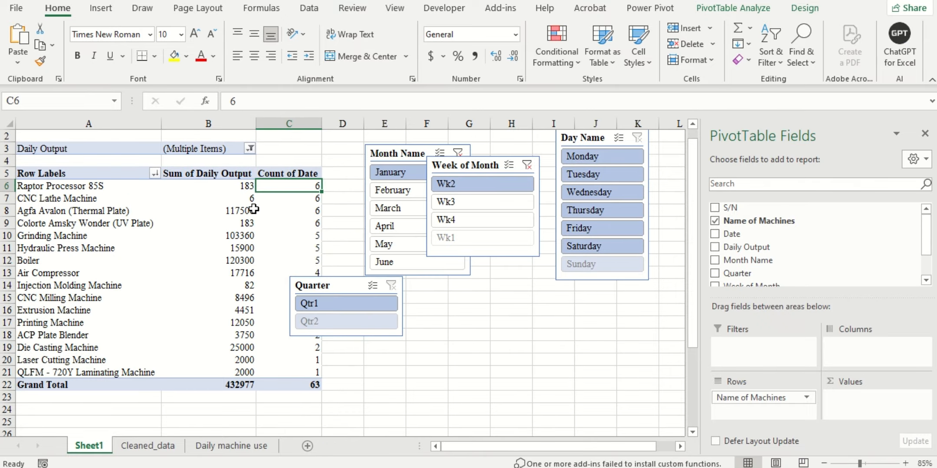
Step: Rearrange the slicers so Month Name sits beside the pivot table, Week of Month next to it and Quarter beneath them
left_click_drag(338, 294, 438, 314)
left_click_drag(467, 165, 497, 166)
left_click_drag(406, 151, 375, 152)
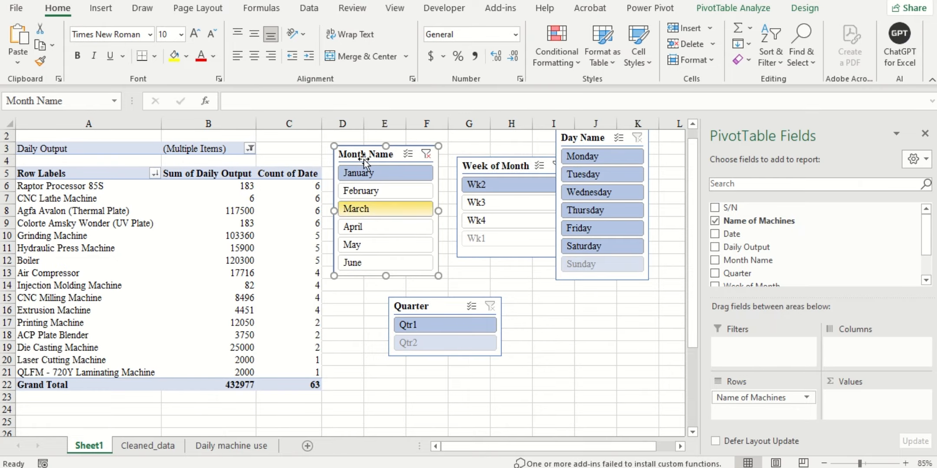
left_click(494, 163)
left_click_drag(494, 164, 478, 153)
key("Escape")
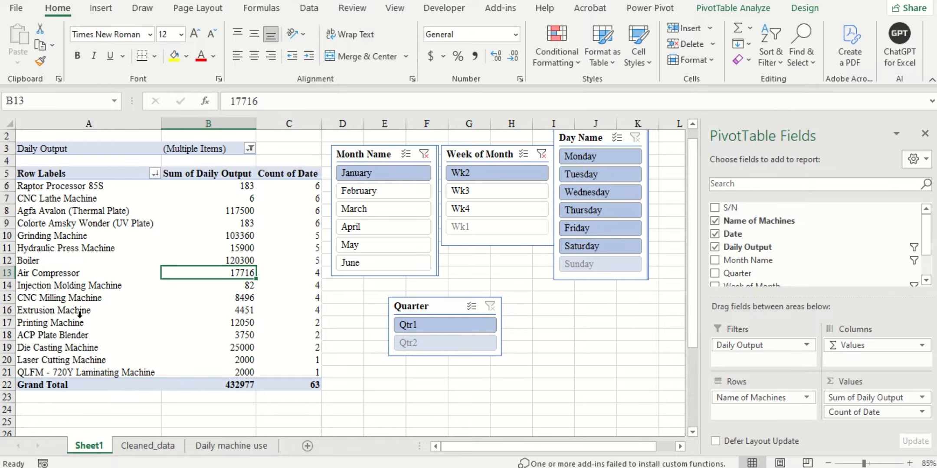
Step: Filter the pivot table to Wk3 and then Wk4 of January, and switch the month to February
left_click(476, 191)
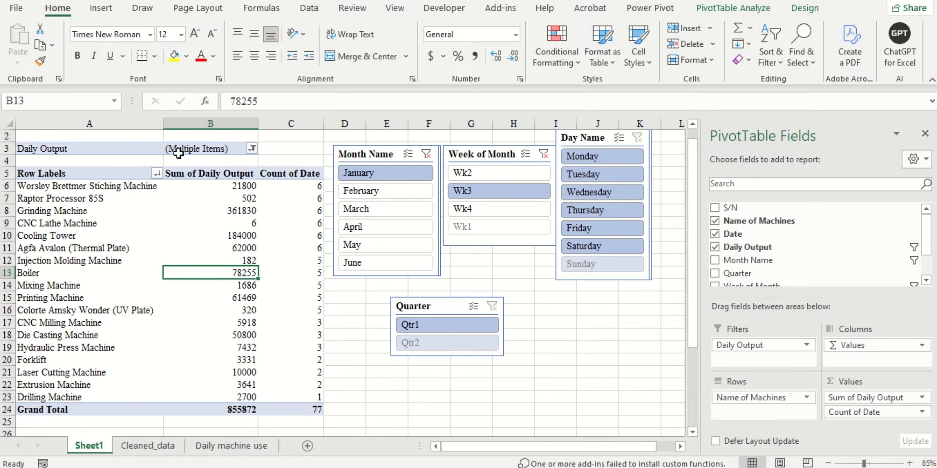
left_click(480, 208)
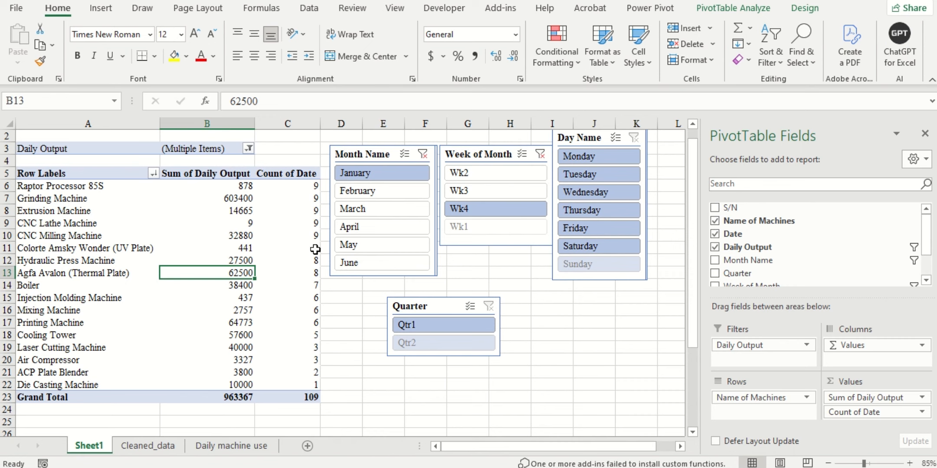
left_click(381, 193)
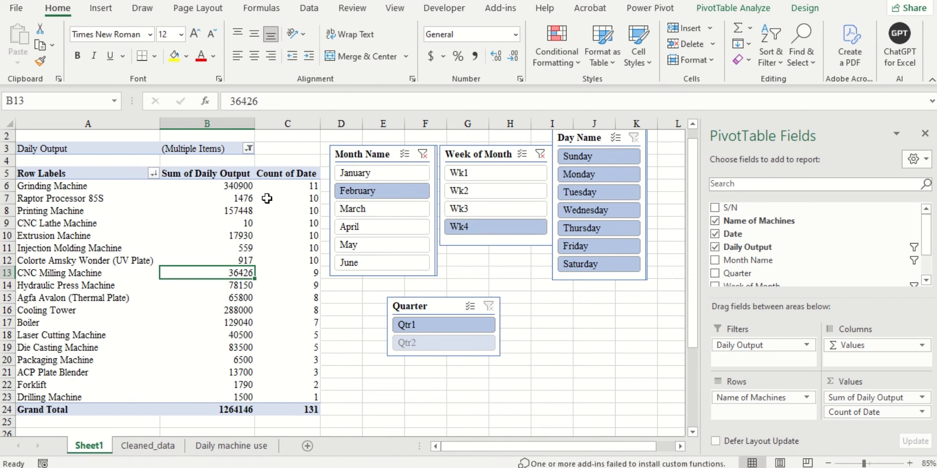
Step: Open the query behind the Cleaned_data table in the Power Query Editor
left_click(147, 446)
right_click(212, 213)
mouse_move(320, 362)
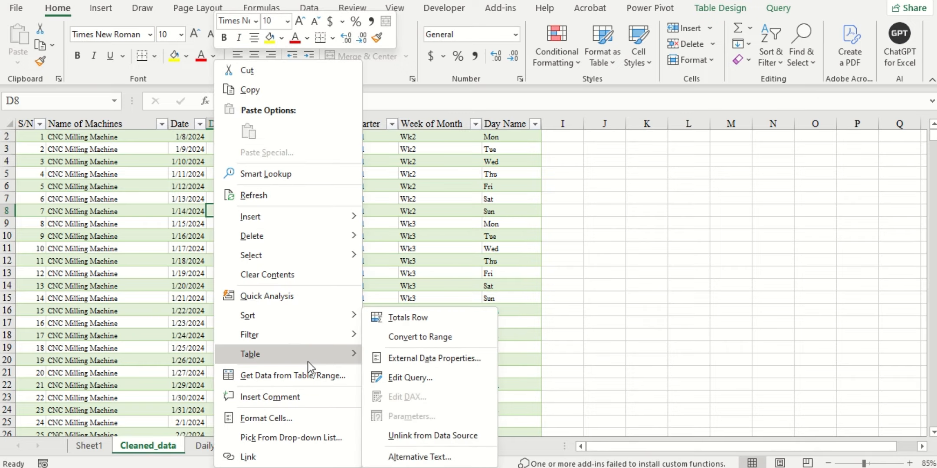
left_click(409, 384)
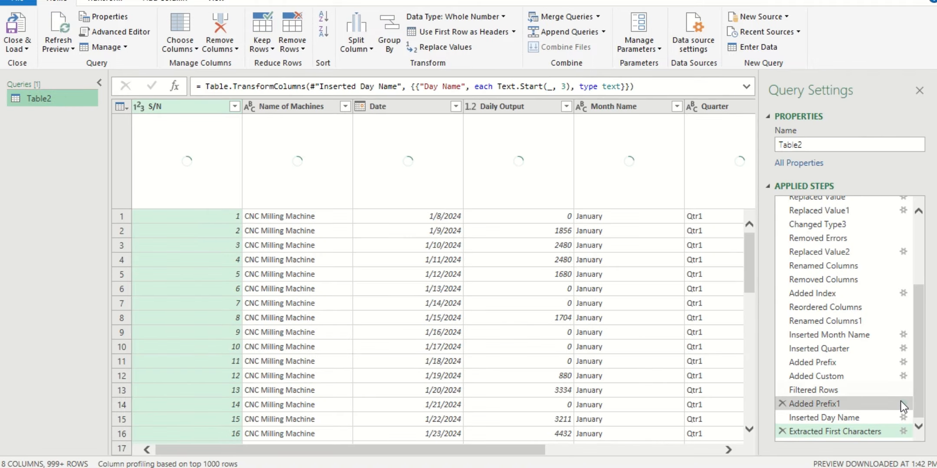
Step: Edit the Week of Month custom column formula so that weeks greater than 5 return 5
left_click(903, 377)
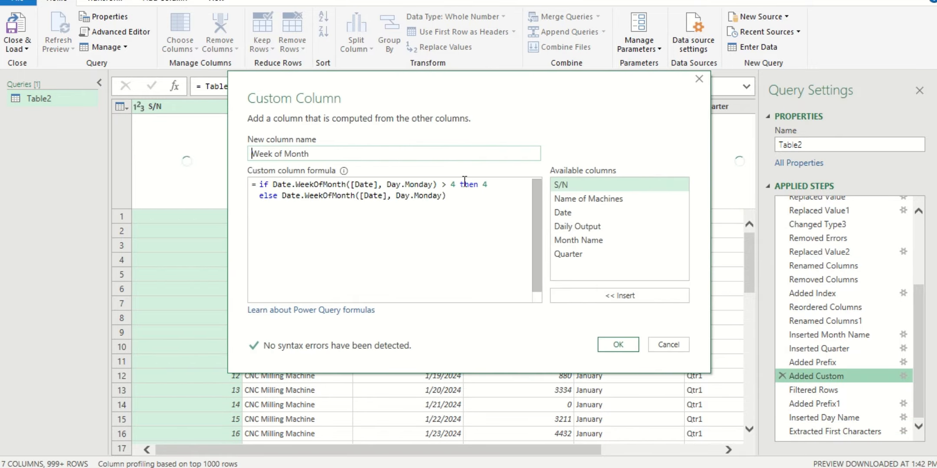
left_click(455, 184)
key("BackSpace")
type("5")
key("BackSpace")
type("5")
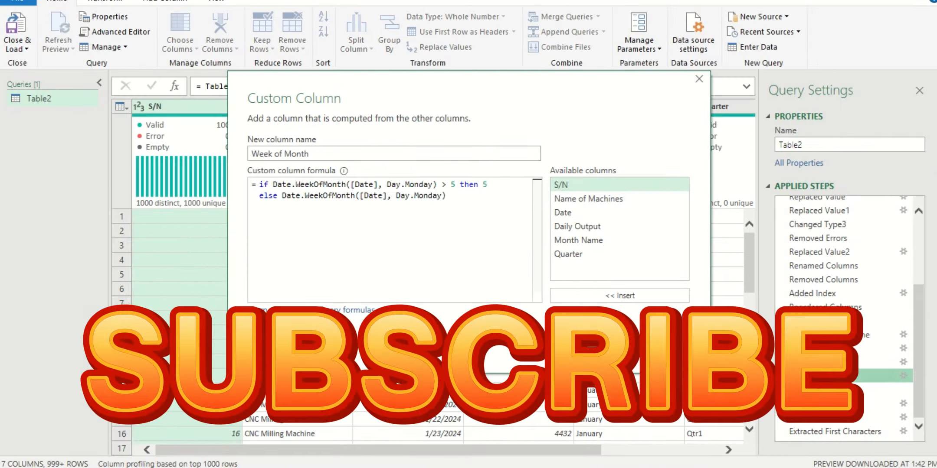
left_click(617, 345)
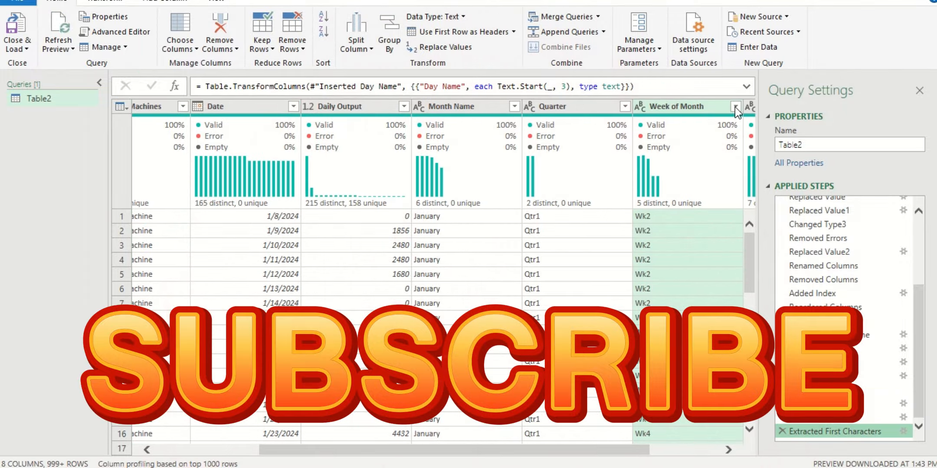
Step: Check the list of values in the Week of Month column, and load the edited query back into the workbook
left_click(735, 107)
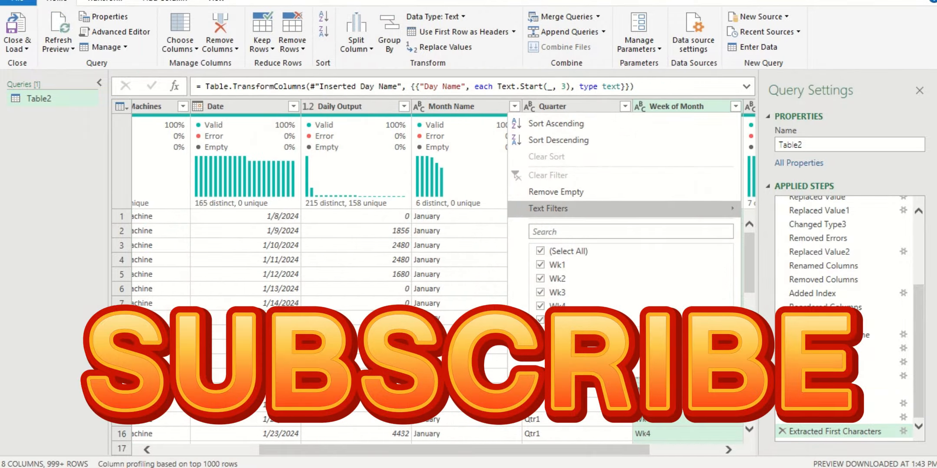
key("Escape")
left_click(17, 30)
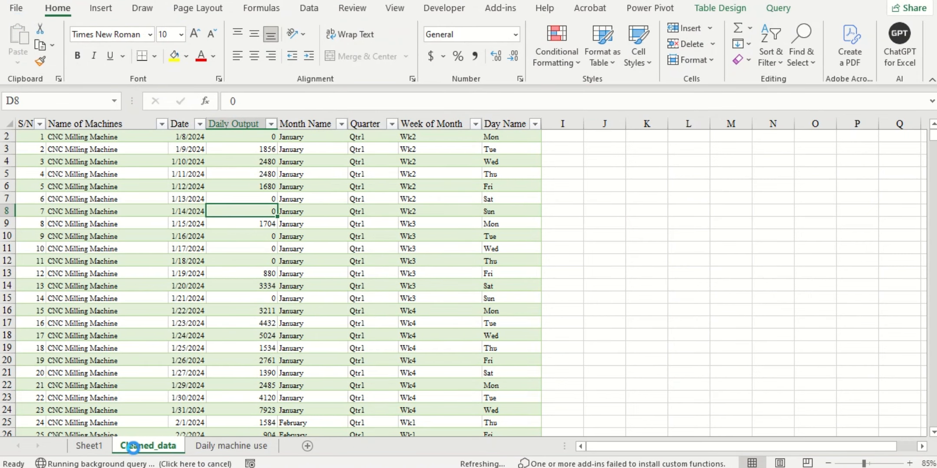
Step: Refresh all data for the pivot table on Sheet1 and lengthen the Week of Month slicer to fit all five weeks
left_click(90, 446)
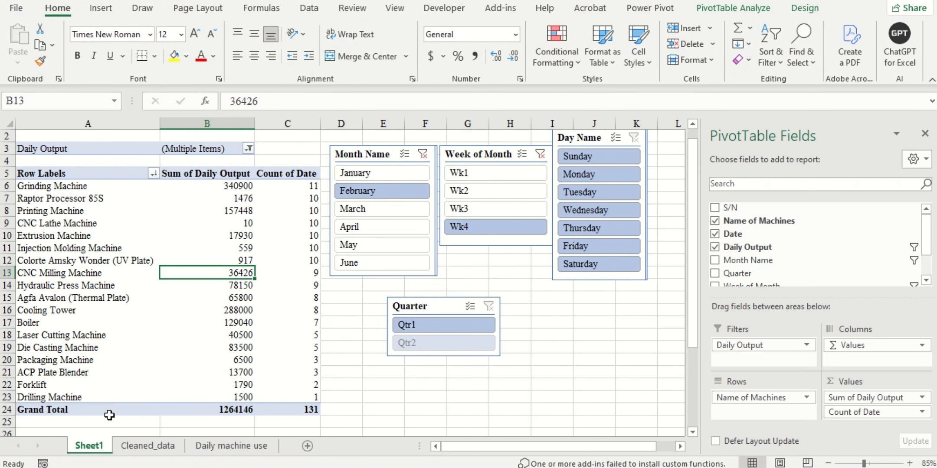
left_click(309, 8)
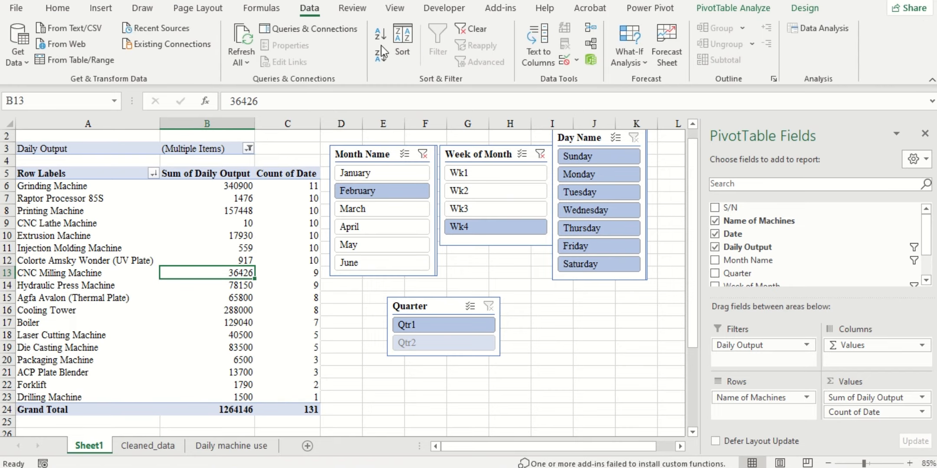
left_click(251, 62)
left_click(257, 80)
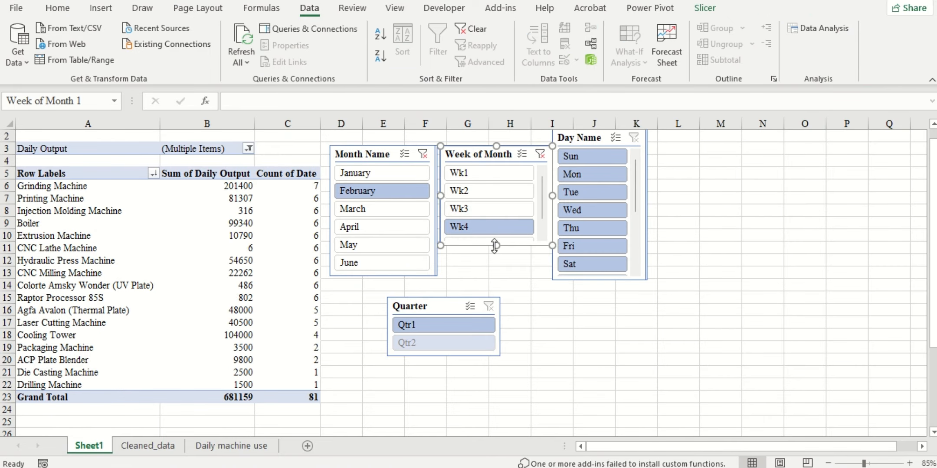
left_click_drag(496, 245, 496, 268)
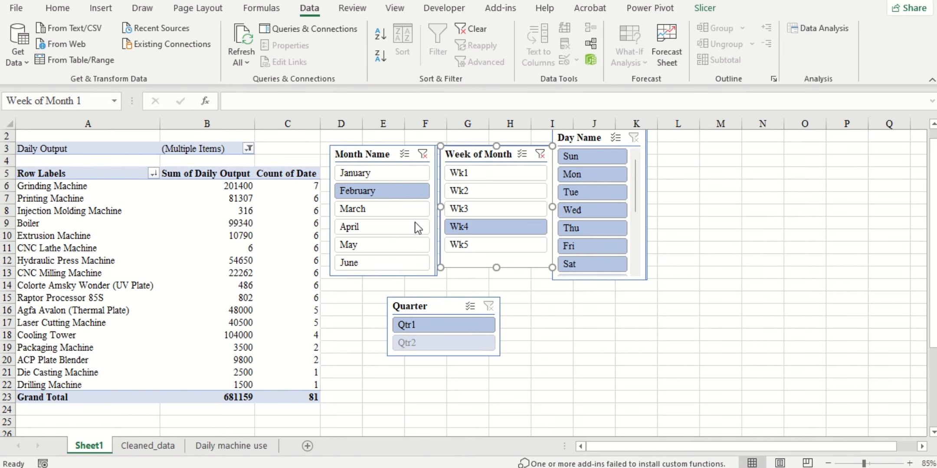
Step: View February's machine output and usage days one week at a time, from Wk5 back to Wk1
left_click(470, 242)
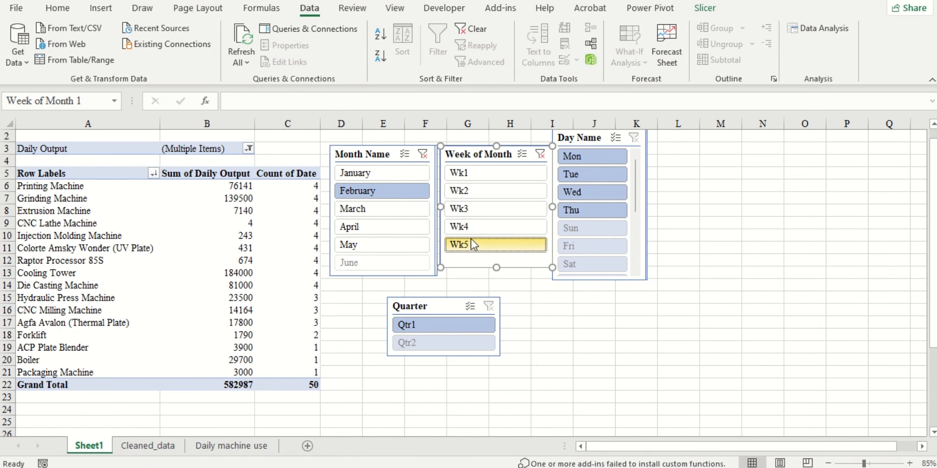
left_click(477, 231)
left_click(480, 215)
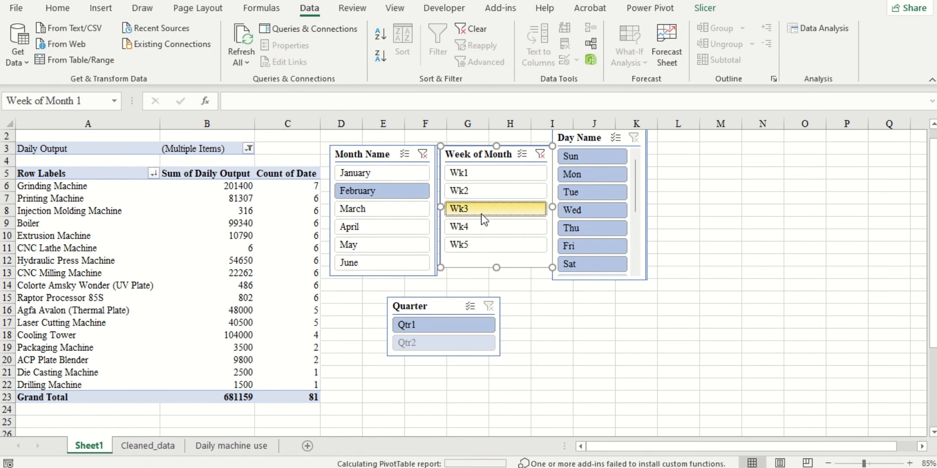
left_click(481, 194)
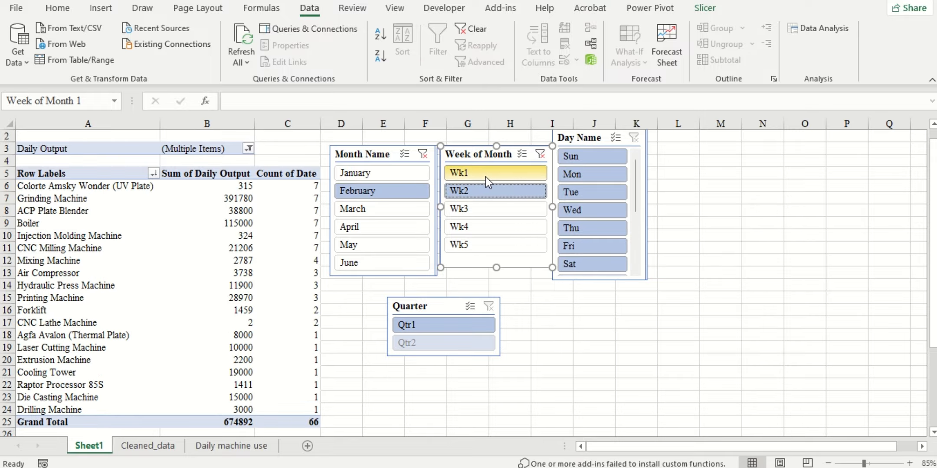
left_click(485, 177)
Step: View the pivot results for March in Wk1 and Wk2, and clear the month and week filters
left_click(365, 195)
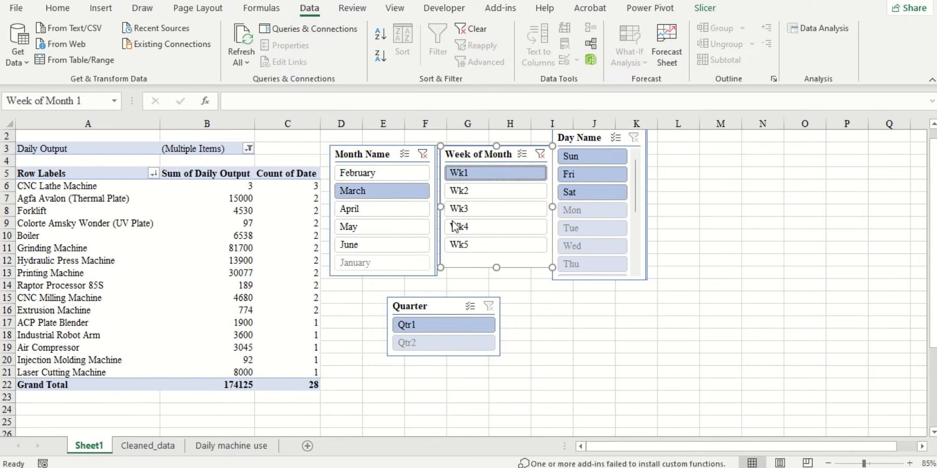
left_click(477, 199)
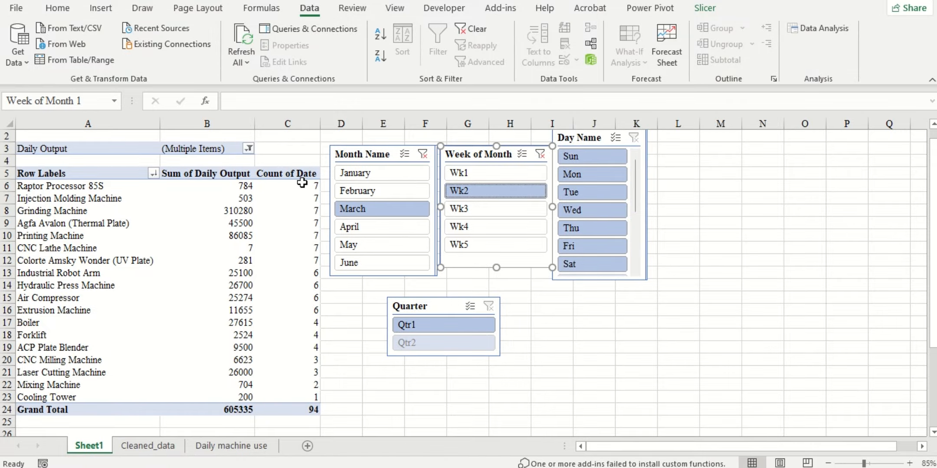
mouse_move(302, 187)
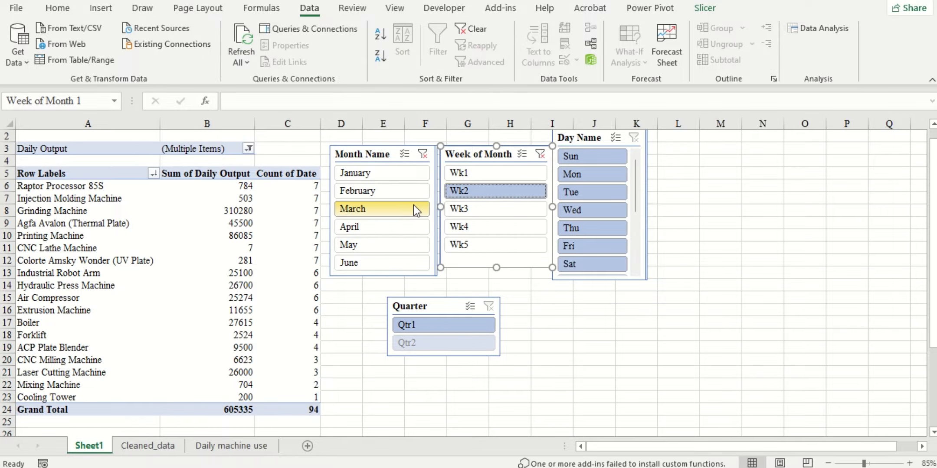
left_click(422, 154)
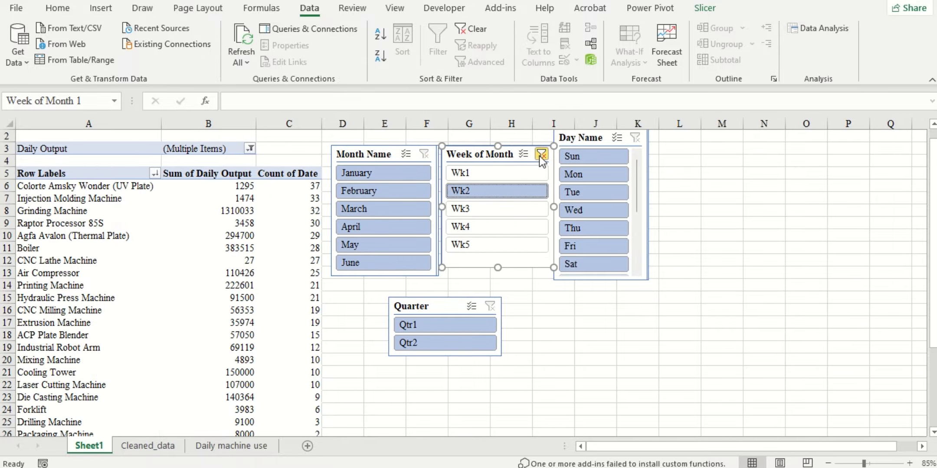
left_click(541, 155)
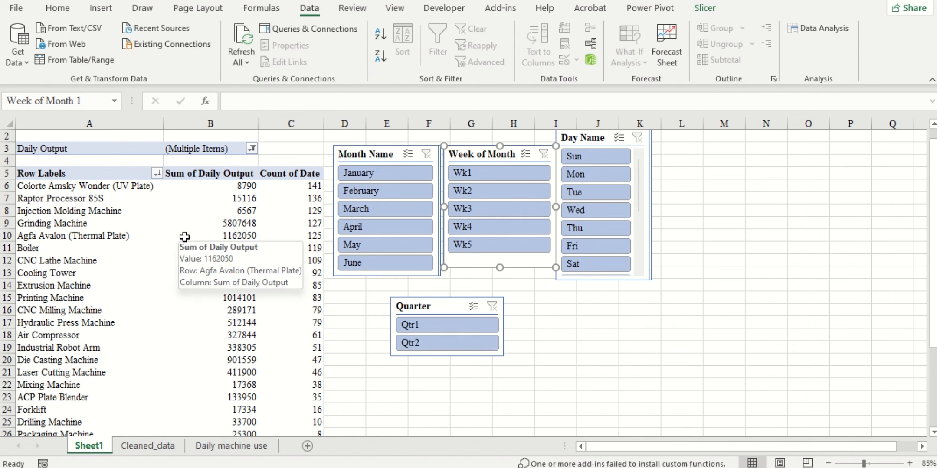
Step: Apply the comma number style to column B containing the Sum of Daily Output values
left_click(217, 125)
left_click(57, 7)
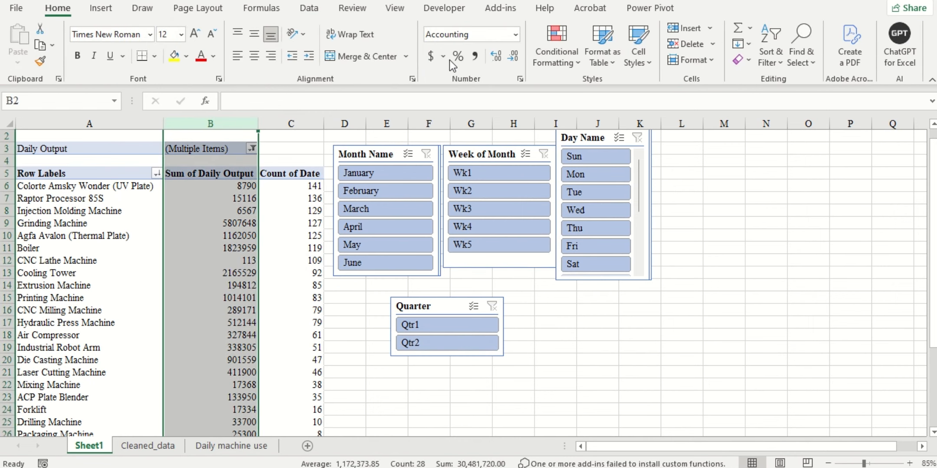
left_click(475, 56)
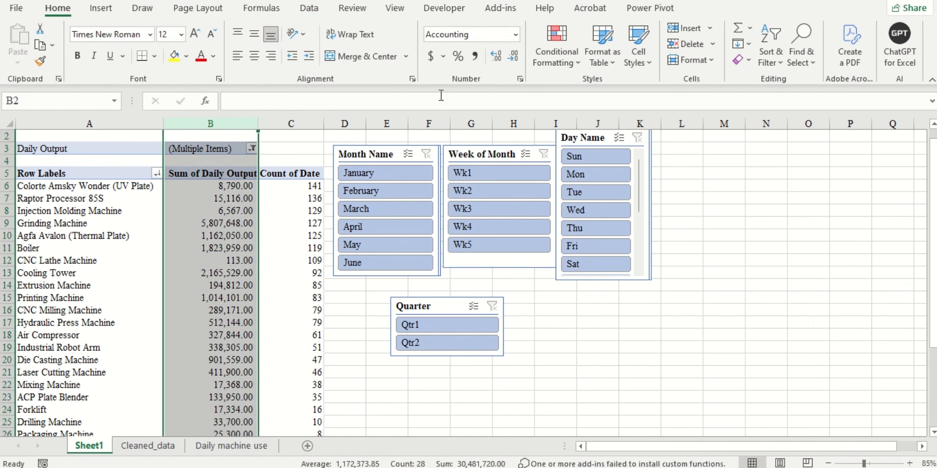
left_click(395, 366)
Step: Review the comma-formatted Sum of Daily Output values from the first machine through the grand total
scroll(219, 303, "down", 3)
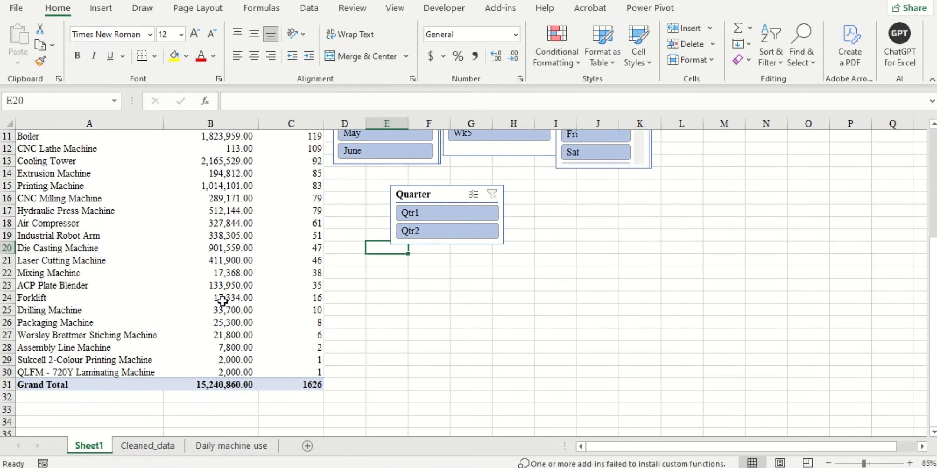
scroll(276, 331, "up", 4)
mouse_move(223, 248)
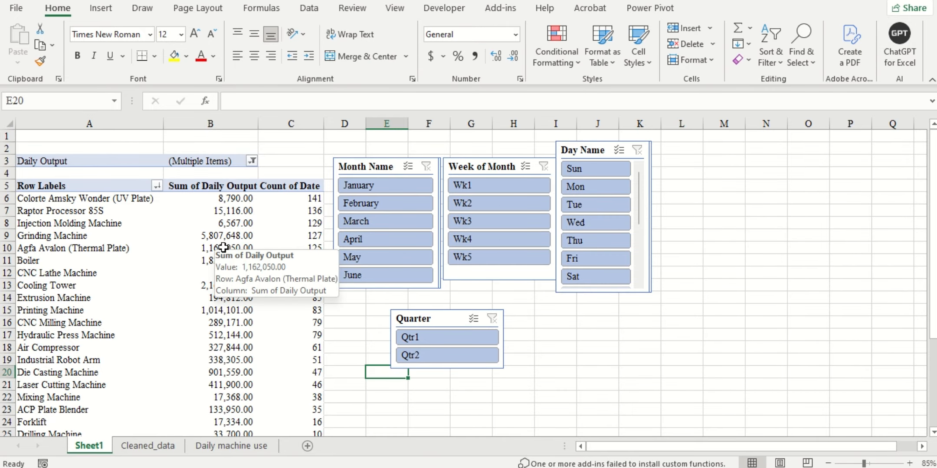
scroll(227, 248, "down", 3)
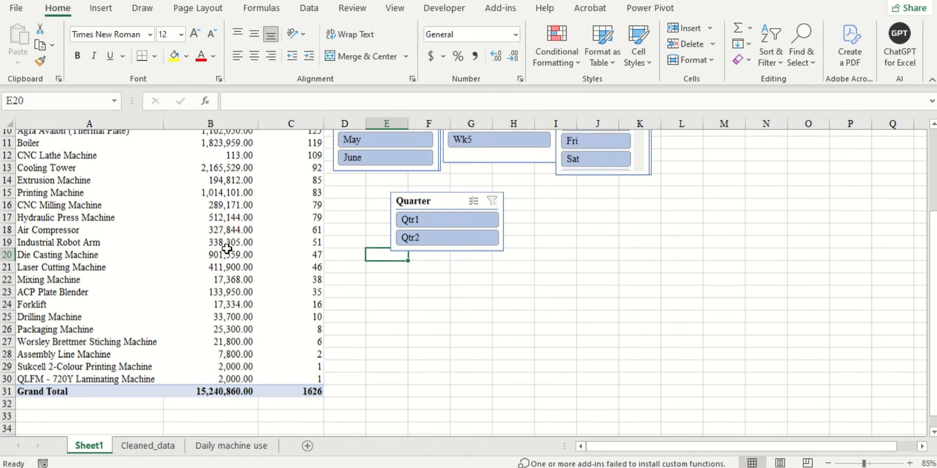
scroll(226, 249, "up", 1)
scroll(226, 248, "up", 2)
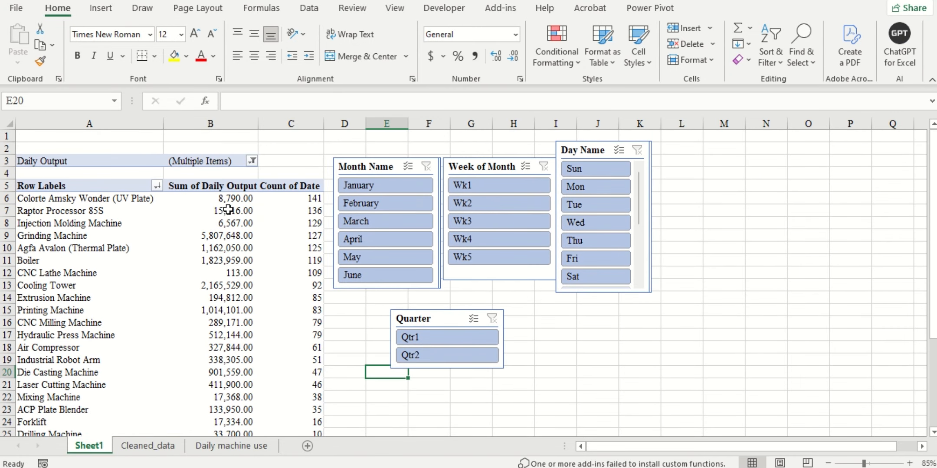
left_click(224, 163)
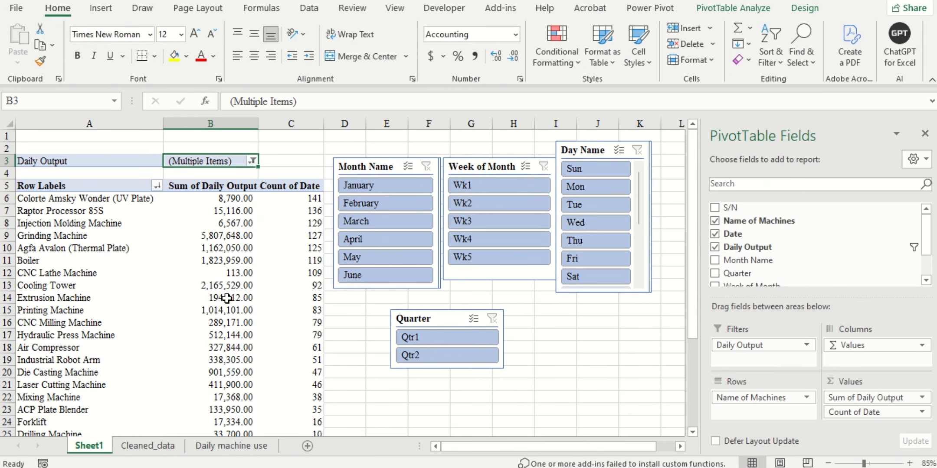
mouse_move(227, 298)
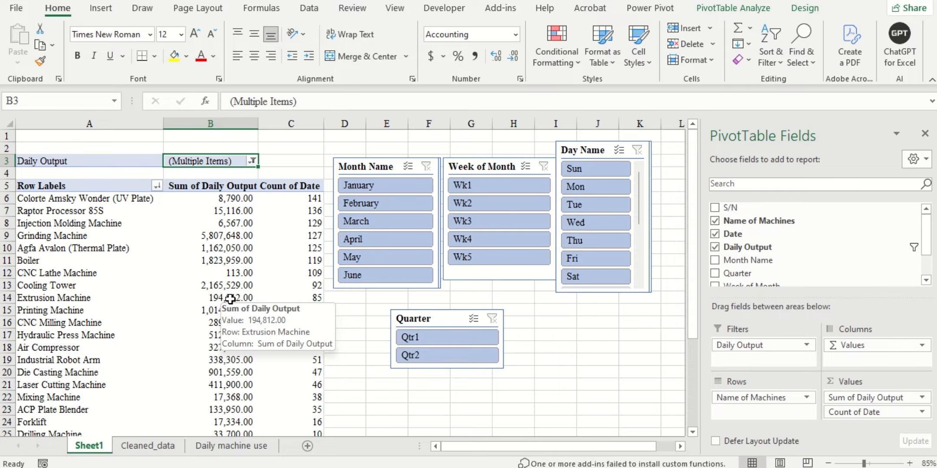
Step: Filter the pivot table to January and check the number format of the Sum of Daily Output column
left_click(385, 192)
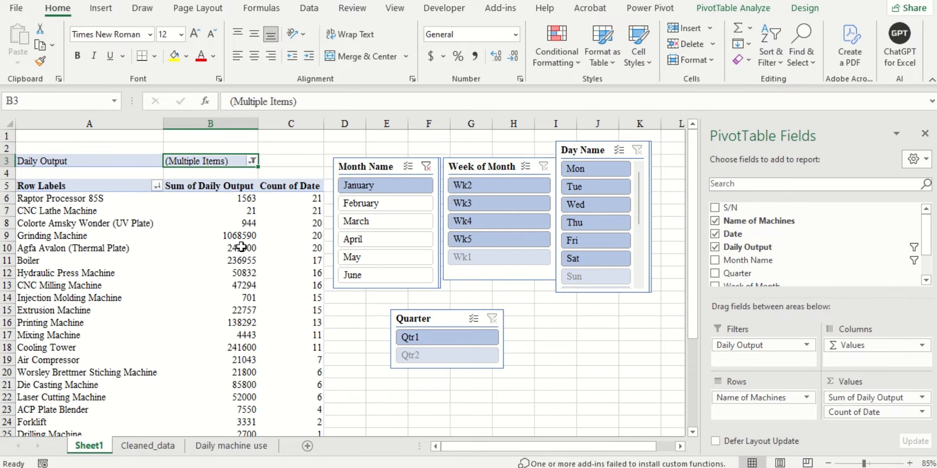
left_click(250, 124)
left_click(234, 224)
Step: Set the Sum of Daily Output value field's number format to Number with a thousands separator
left_click(230, 186)
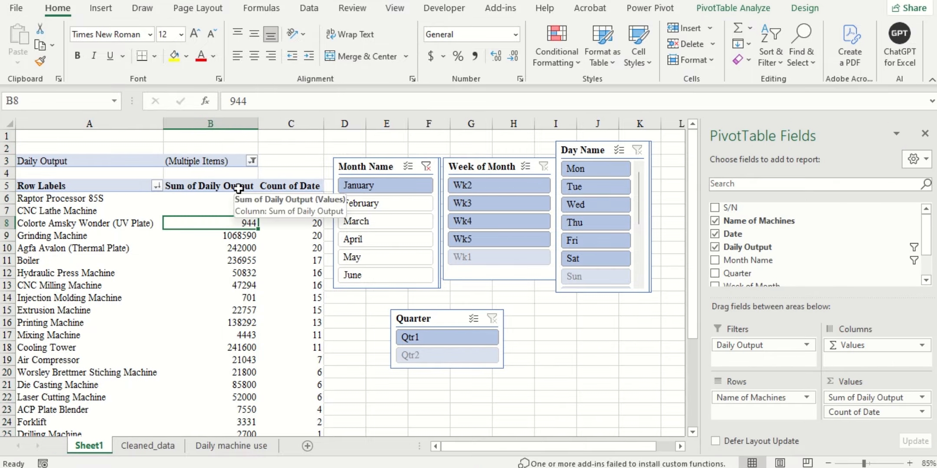
right_click(230, 186)
left_click(301, 382)
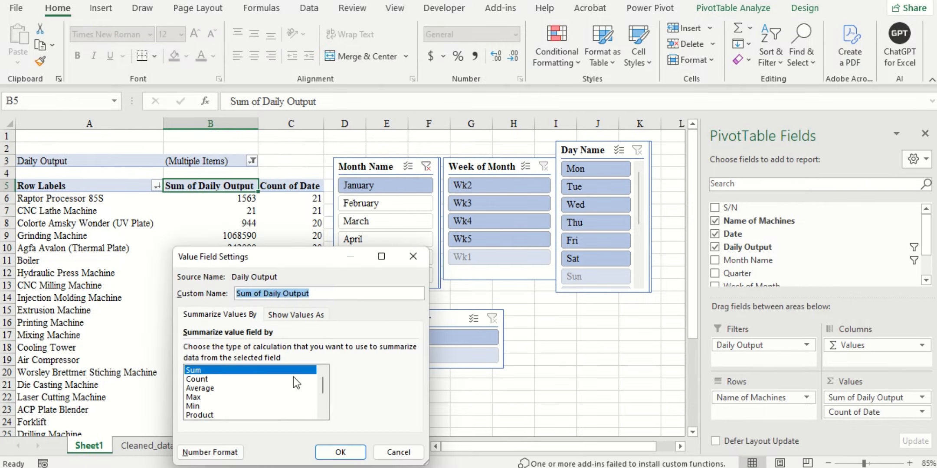
left_click(297, 314)
left_click(210, 452)
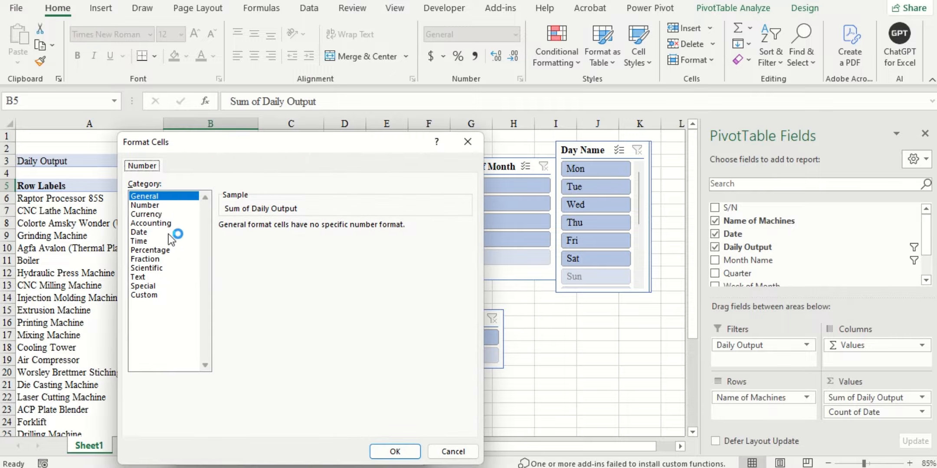
left_click(147, 205)
left_click(224, 239)
left_click(395, 451)
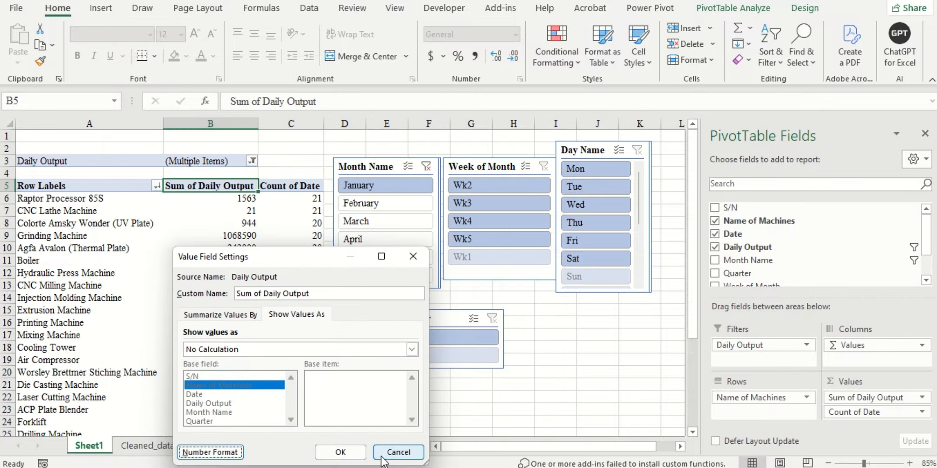
left_click(341, 452)
Step: Filter the pivot table to May and arrange the Month Name slicer's buttons in 6 columns
left_click(381, 257)
left_click(704, 8)
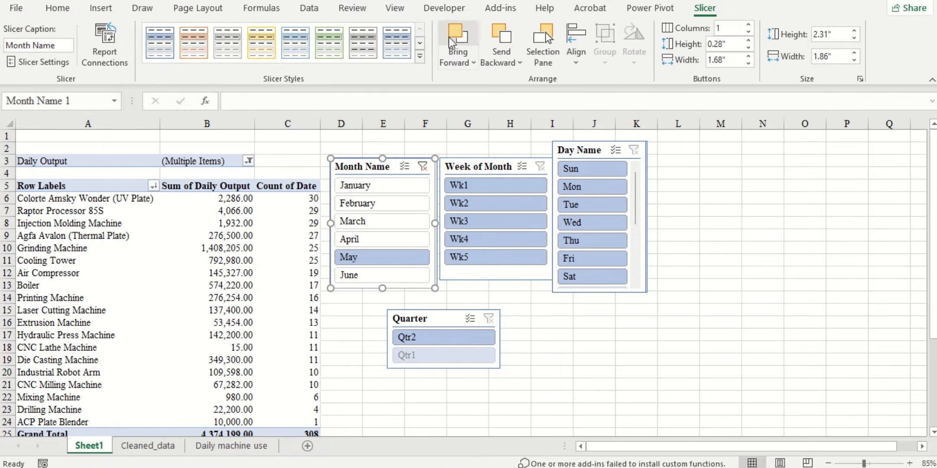
left_click(748, 26)
left_click(747, 25)
left_click(747, 25)
left_click(748, 25)
left_click(748, 25)
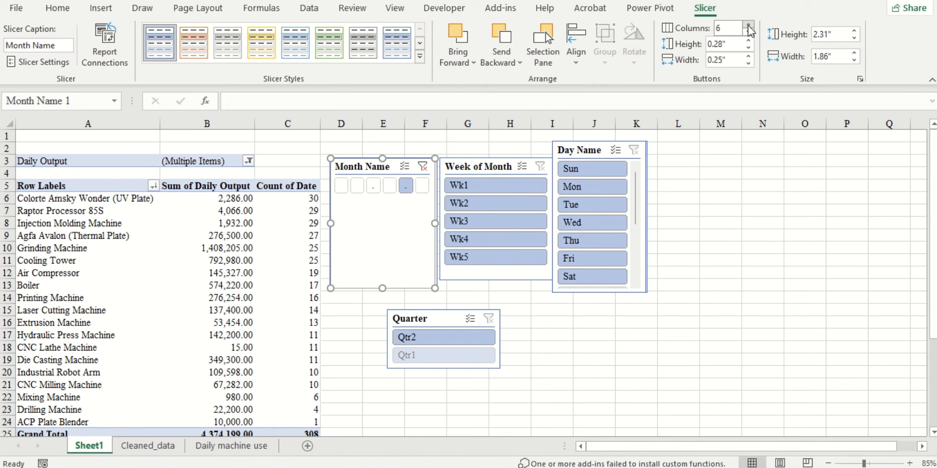
Step: Resize the Month Name slicer to about 0.7" high by 4.69" wide and place it above the other slicers
left_click_drag(381, 289, 388, 203)
left_click_drag(443, 184, 593, 186)
left_click_drag(399, 166, 349, 142)
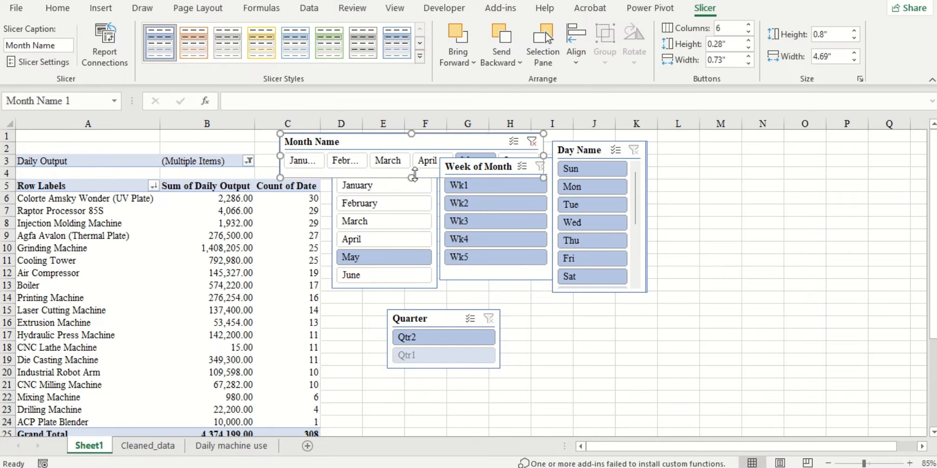
left_click_drag(412, 177, 412, 173)
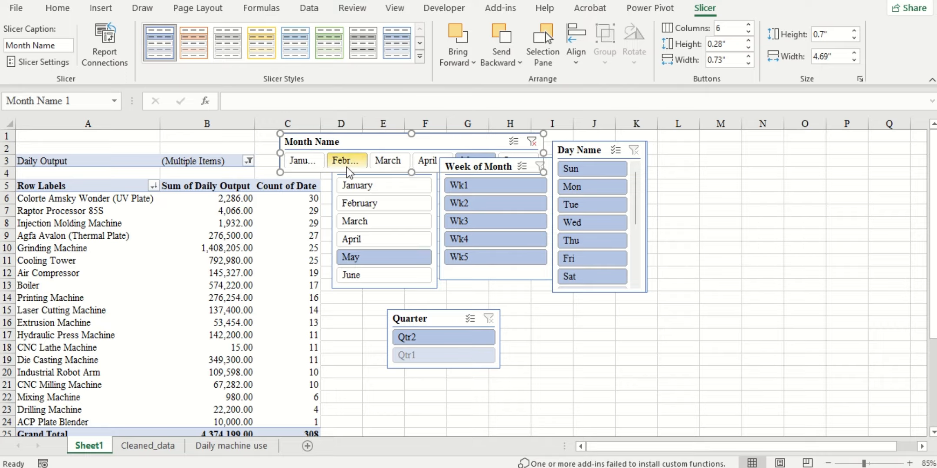
Step: Move the front Week of Month slicer below the horizontal Month Name slicer and delete the duplicate Day Name slicer
left_click_drag(505, 167, 501, 194)
left_click_drag(593, 150, 626, 198)
key("Delete")
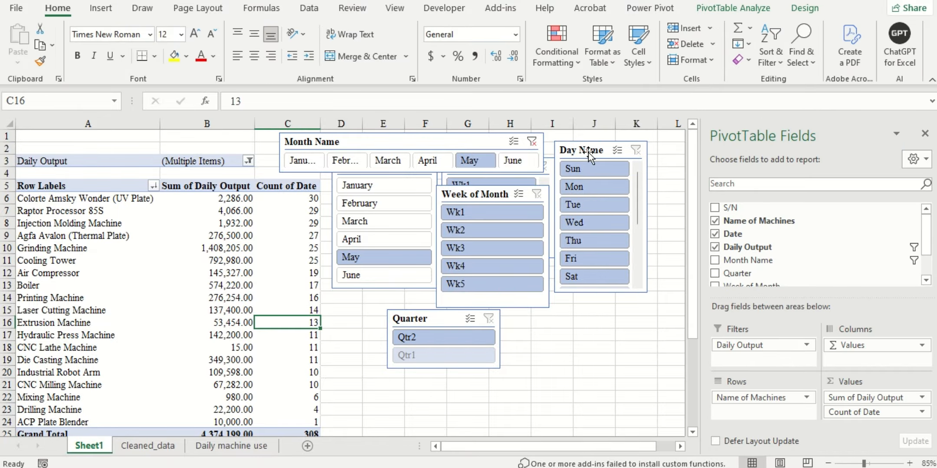
Step: Move the Day Name slicer clear of the other slicers, set it to 7 columns, and reshape it into a wide, short box
left_click_drag(589, 153, 610, 197)
left_click_drag(623, 340, 623, 219)
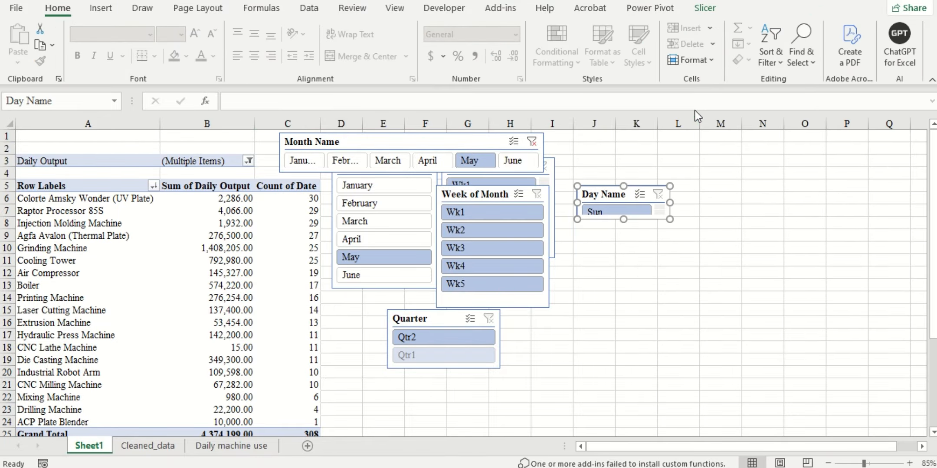
left_click(704, 8)
left_click(748, 25)
left_click(748, 25)
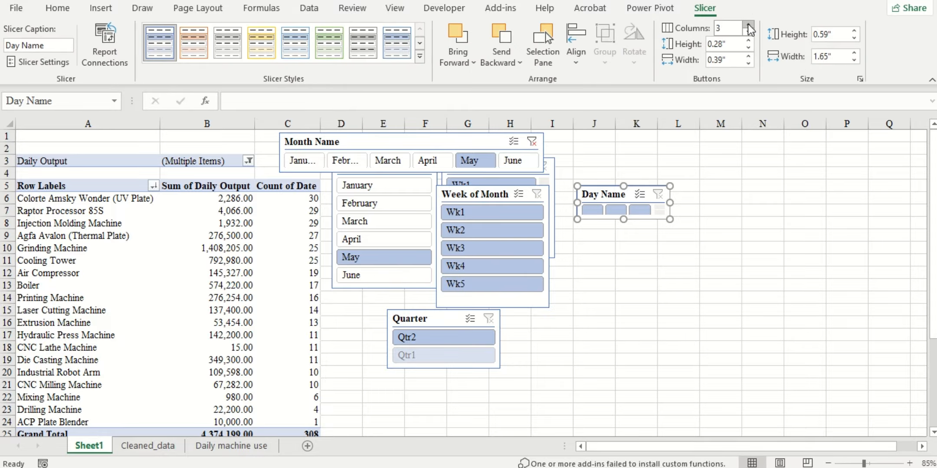
left_click(748, 25)
left_click(748, 26)
left_click(748, 25)
left_click(748, 25)
left_click_drag(670, 202, 767, 203)
left_click_drag(672, 219, 672, 254)
Step: Lower the vertical Month Name slicer, clear its filter, and move the front Week of Month slicer beside the Quarter slicer
left_click_drag(408, 289, 406, 318)
left_click(424, 197)
left_click_drag(512, 194, 591, 304)
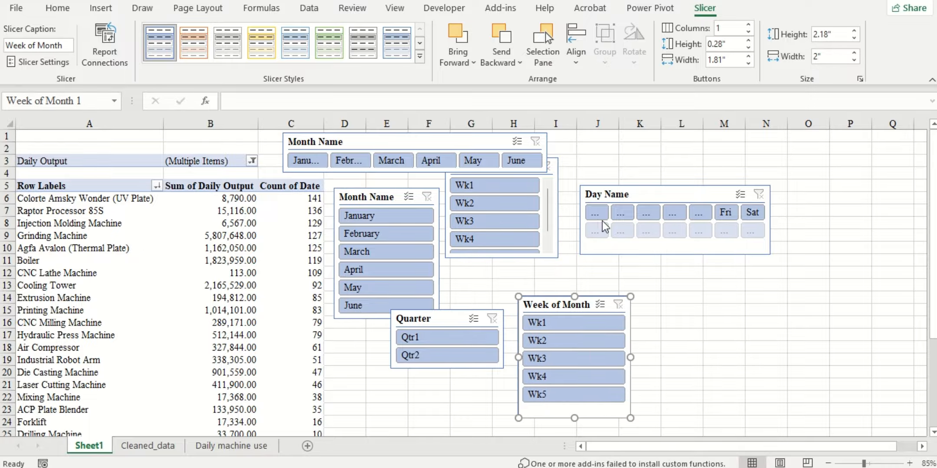
Step: Widen the Day Name slicer to fit its day abbreviations and lengthen the upper Week of Month slicer to fit Wk5
left_click(731, 204)
left_click_drag(770, 219, 855, 221)
left_click(530, 258)
left_click_drag(502, 258, 496, 274)
Step: Align the vertical Month Name and Week of Month slicers side by side, with the Quarter slicer beneath Month Name
left_click_drag(375, 198, 372, 188)
left_click_drag(558, 217, 552, 237)
left_click(438, 322)
left_click_drag(438, 322, 383, 326)
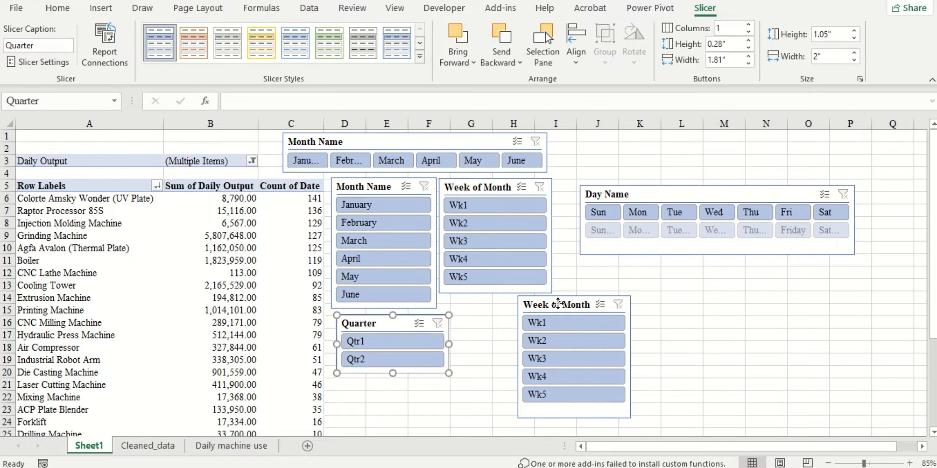
Step: Delete the duplicate Week of Month slicer beside the Quarter slicer, and deselect the remaining slicers
left_click(557, 303)
key("Delete")
left_click(640, 195)
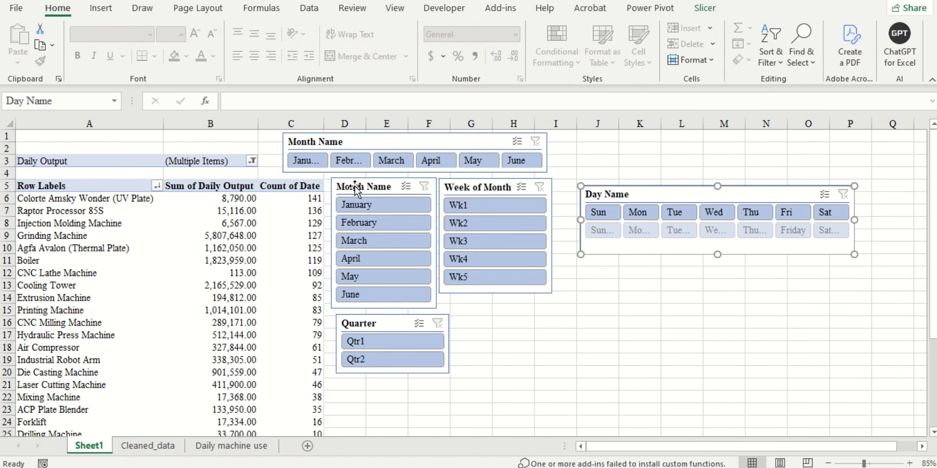
left_click(597, 348)
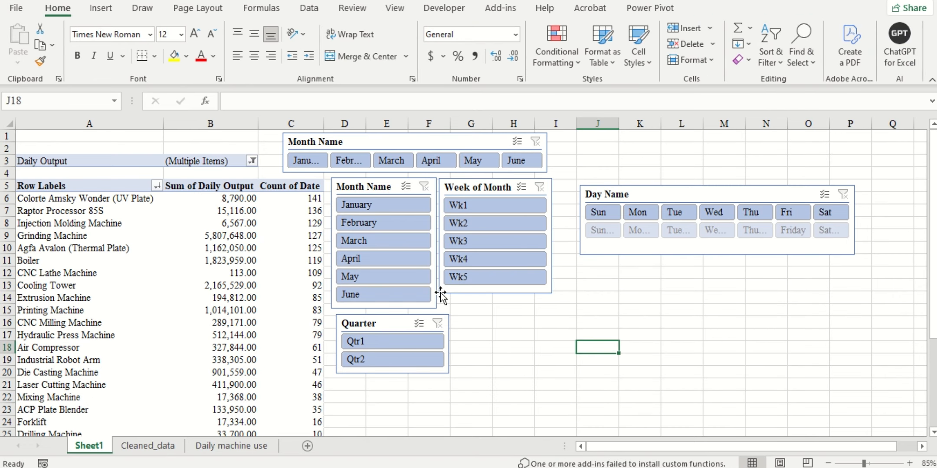
Step: Filter the pivot table to February and view the results for Wk2, Wk3 and Wk4 in turn
left_click(391, 226)
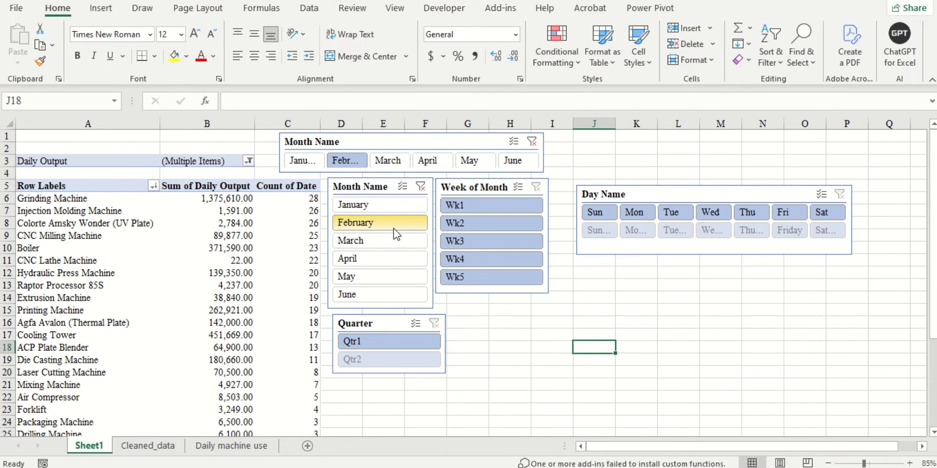
left_click(461, 225)
left_click(459, 241)
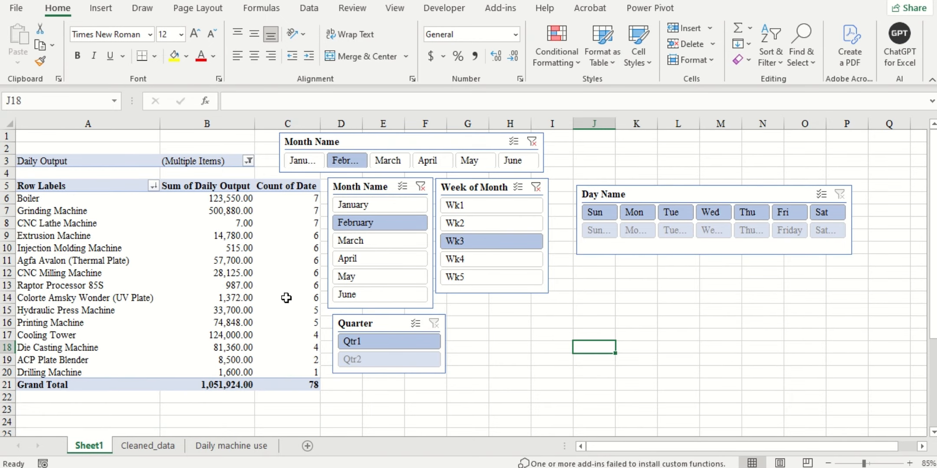
left_click(482, 260)
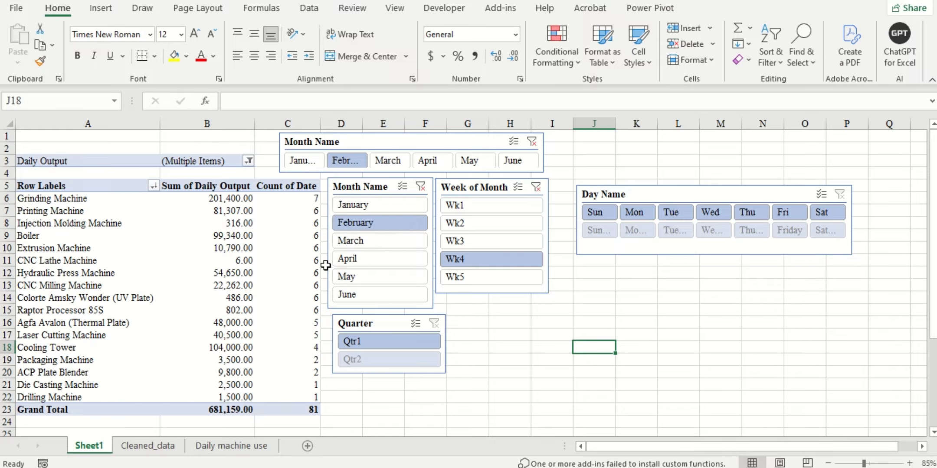
Step: Clear the month and week filters and widen the upper Month Name slicer to fit the full month names
left_click(449, 277)
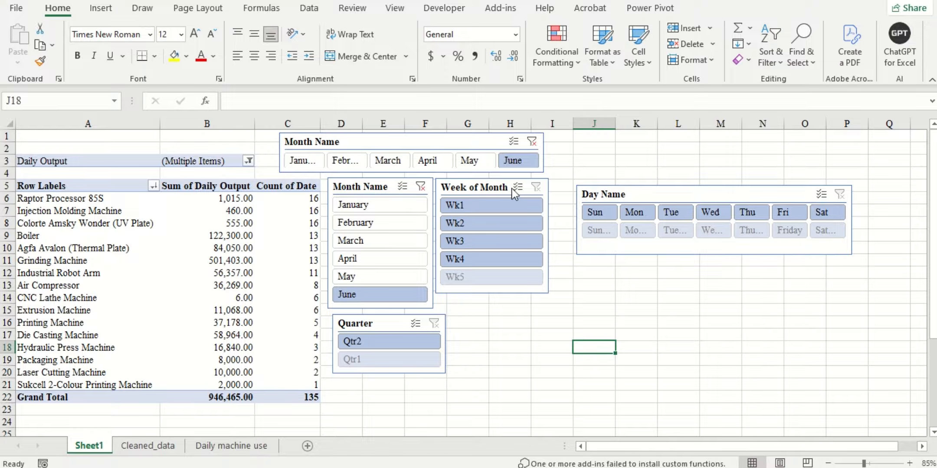
left_click(417, 189)
left_click(420, 187)
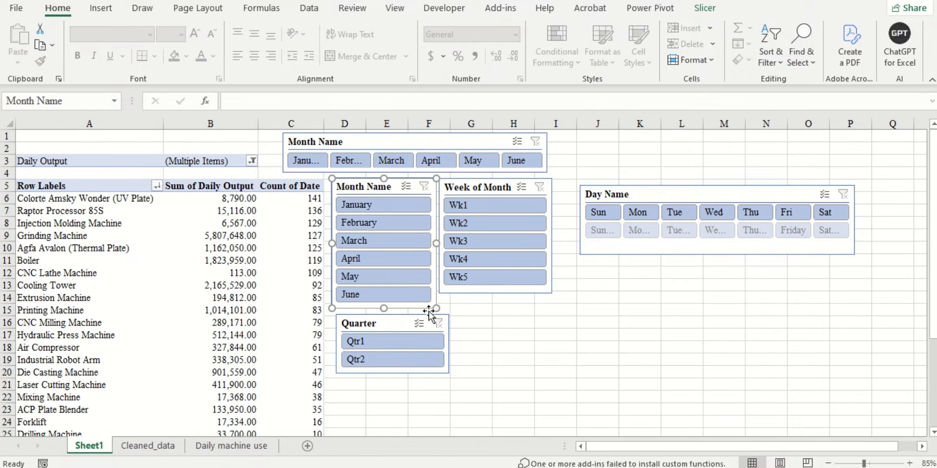
left_click(436, 172)
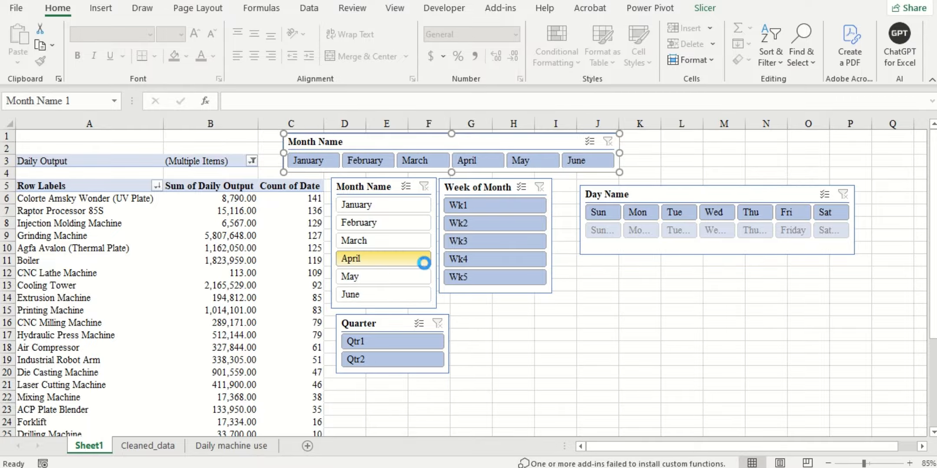
Step: Filter the machine pivot table to Wk3 of March using the Month Name and Week of Month slicers
left_click(423, 259)
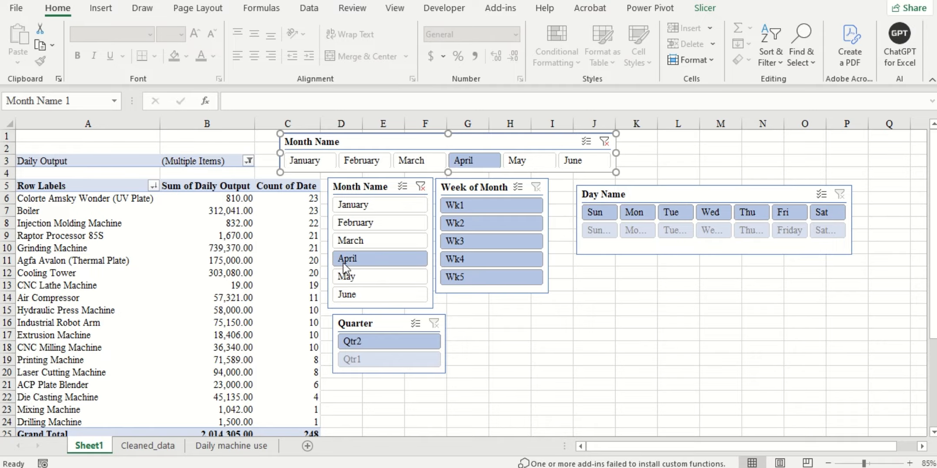
left_click(69, 204)
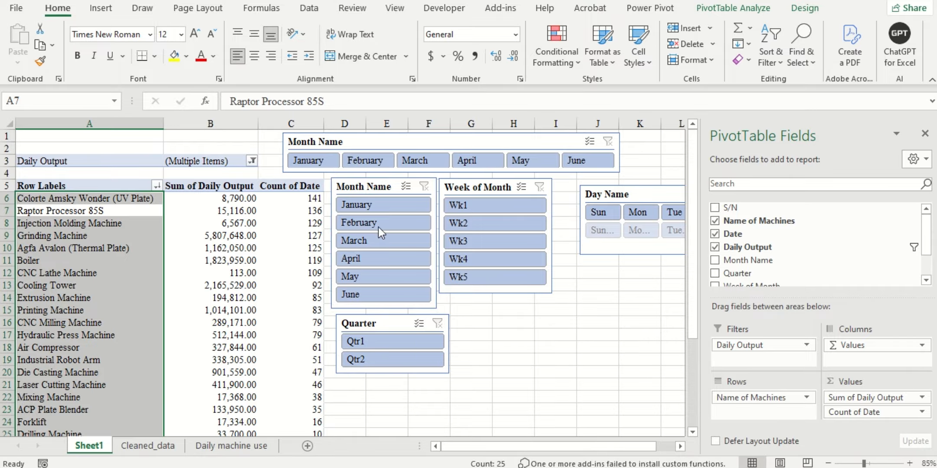
left_click(378, 243)
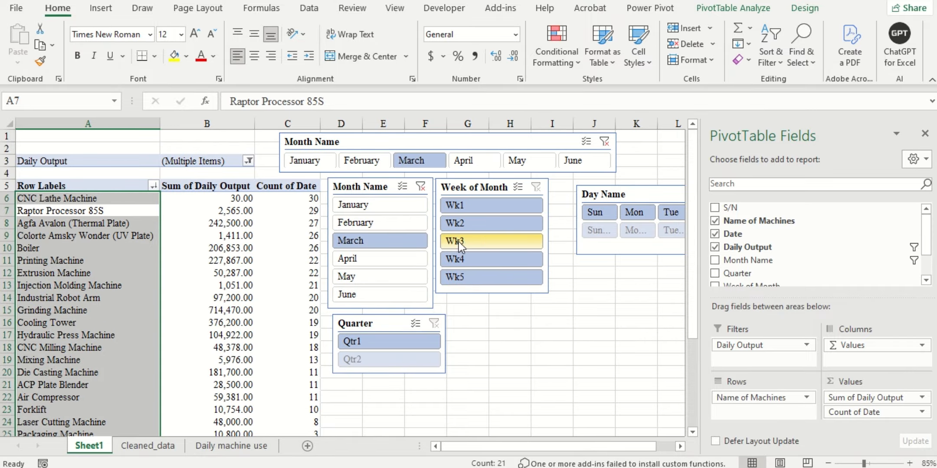
left_click(453, 242)
scroll(139, 204, "down", 1)
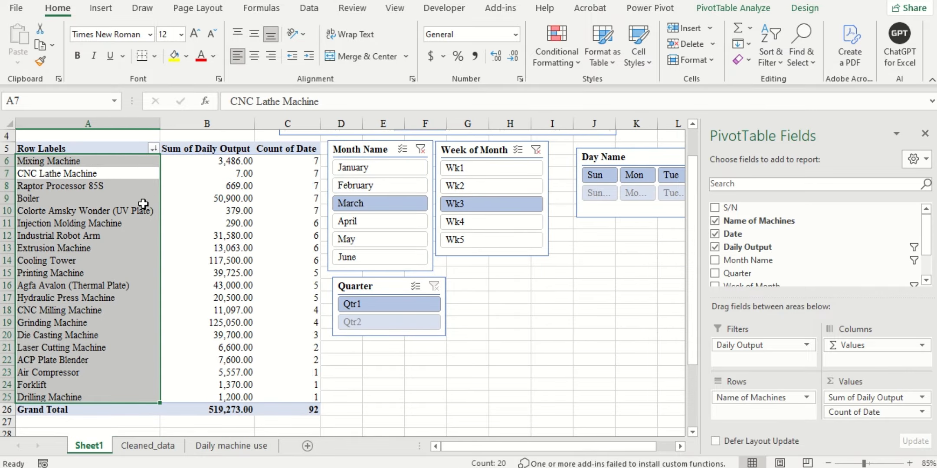
Step: Insert a clustered column and line combo chart from the machine rows A6:C25 and place it below the Week of Month slicer
left_click(55, 165)
left_click_drag(91, 165, 299, 396)
left_click(101, 8)
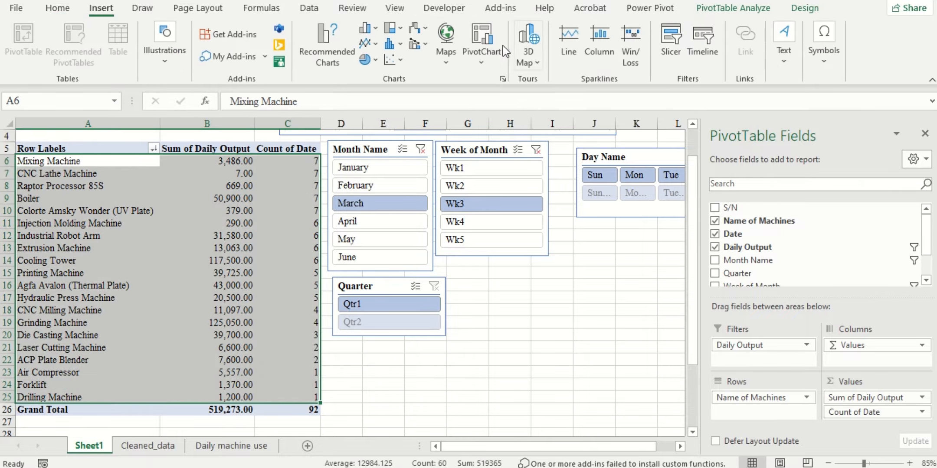
left_click(373, 30)
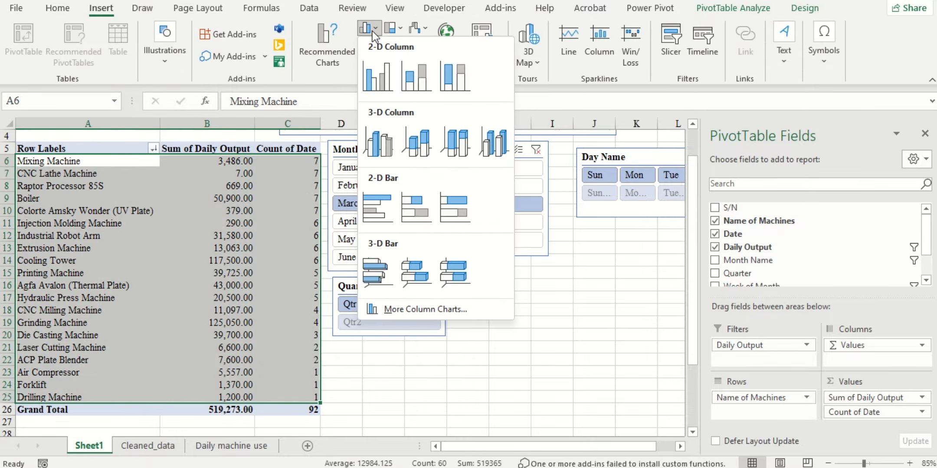
left_click(372, 29)
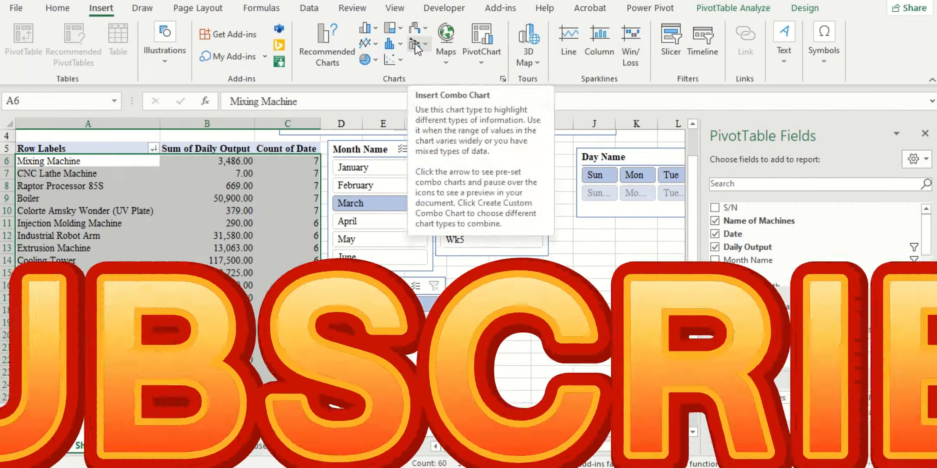
left_click(415, 44)
left_click(423, 91)
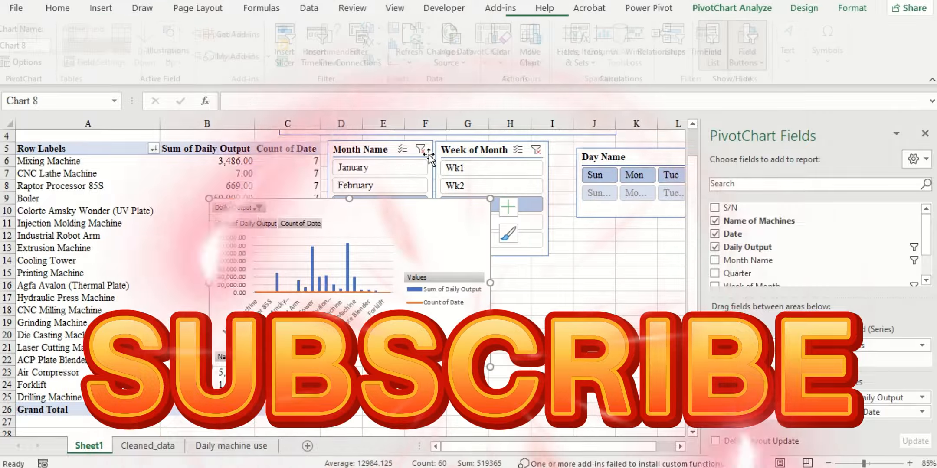
left_click_drag(455, 226, 587, 286)
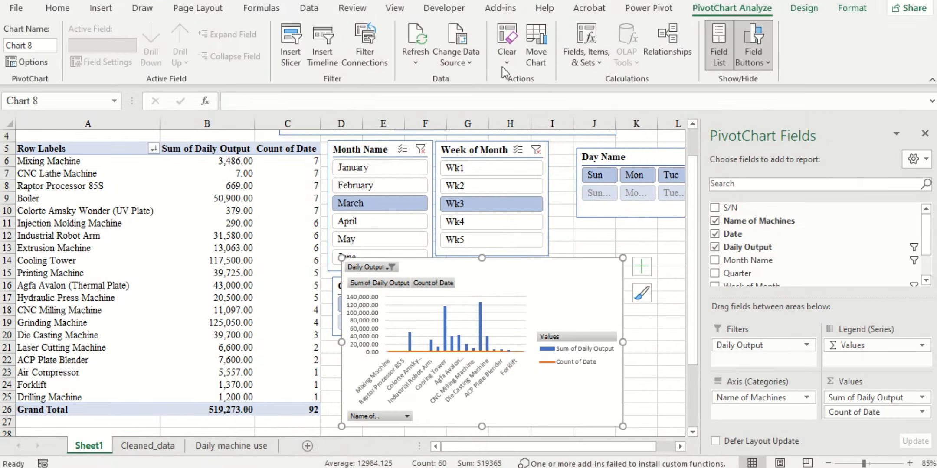
Step: Plot the chart's Count of Date series as a line on the secondary axis
right_click(546, 286)
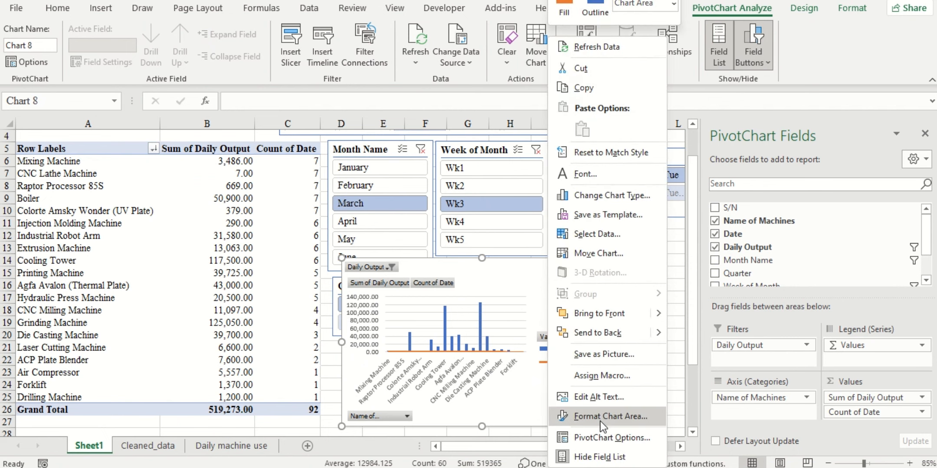
left_click(599, 198)
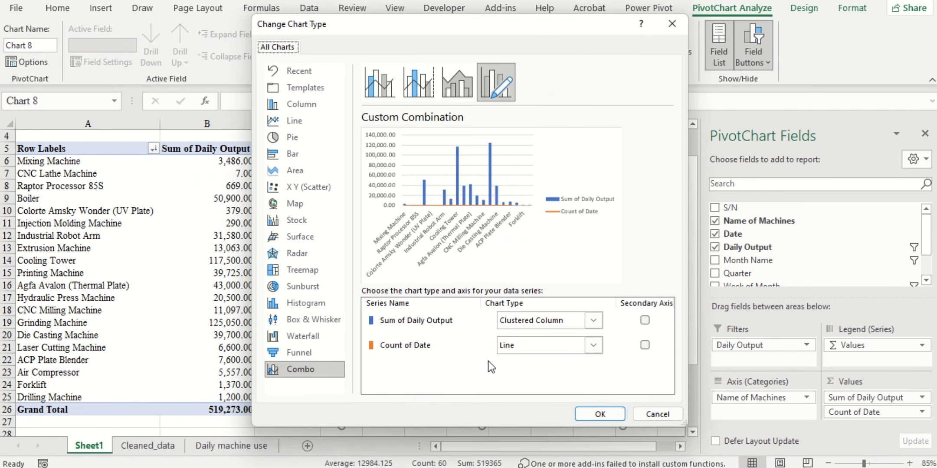
left_click(598, 351)
left_click(544, 349)
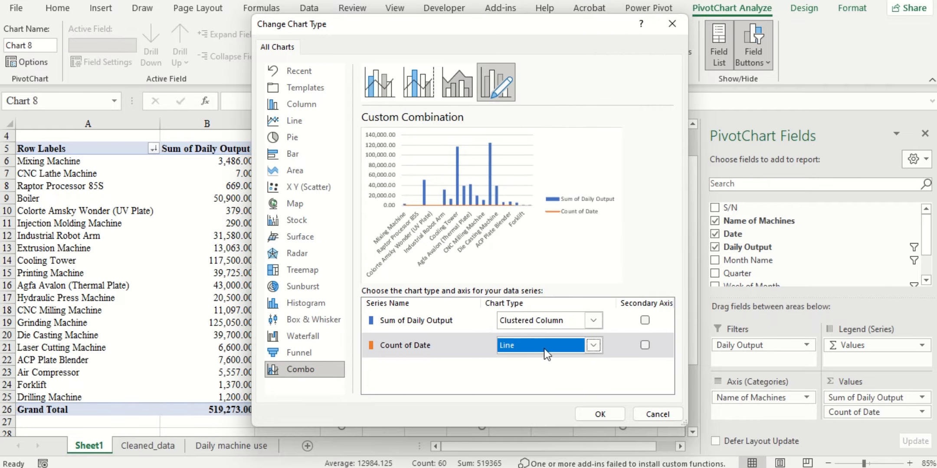
left_click(646, 346)
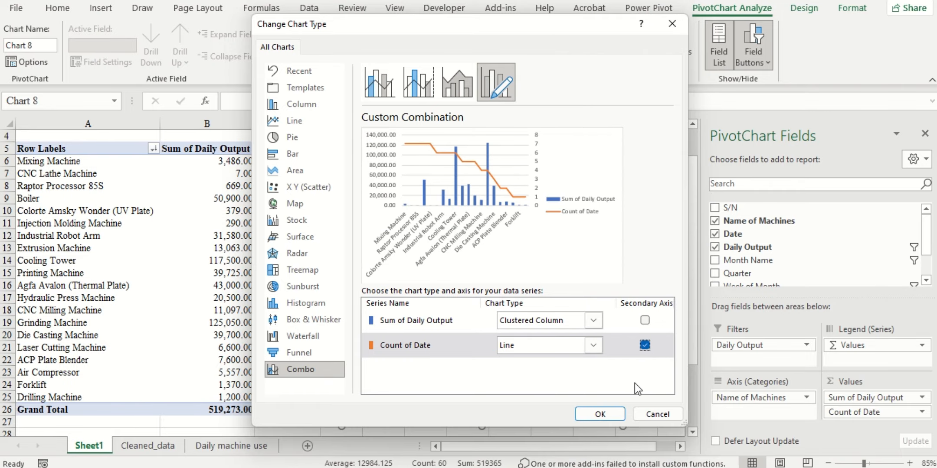
left_click(608, 414)
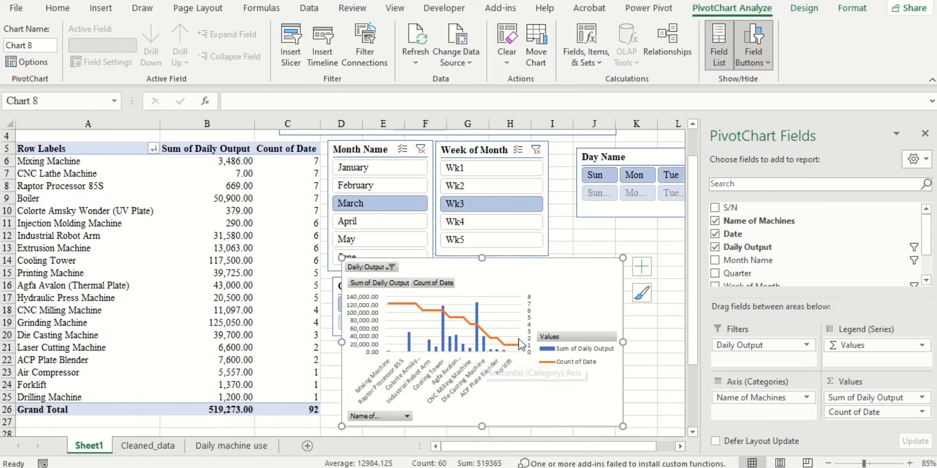
Step: Sort the machines by Sum of Daily Output from largest to smallest and move the combo chart clear of the Month Name slicer
right_click(240, 162)
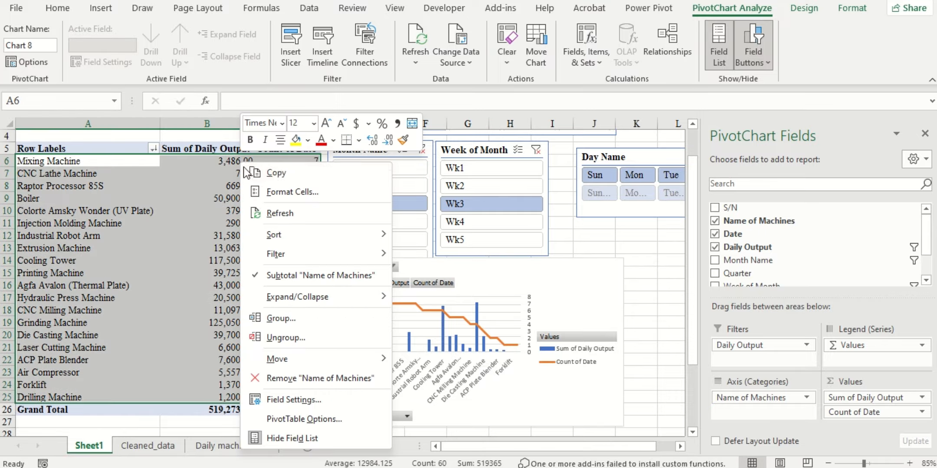
left_click(228, 233)
right_click(228, 233)
left_click(228, 237)
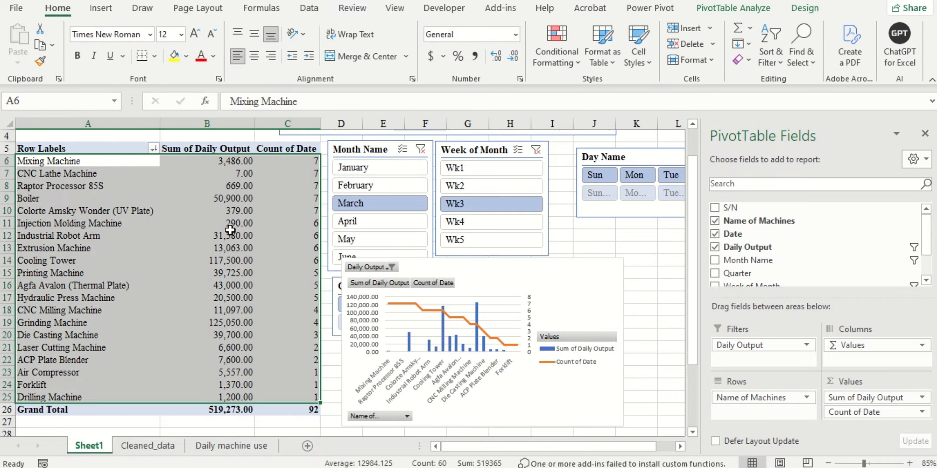
right_click(246, 252)
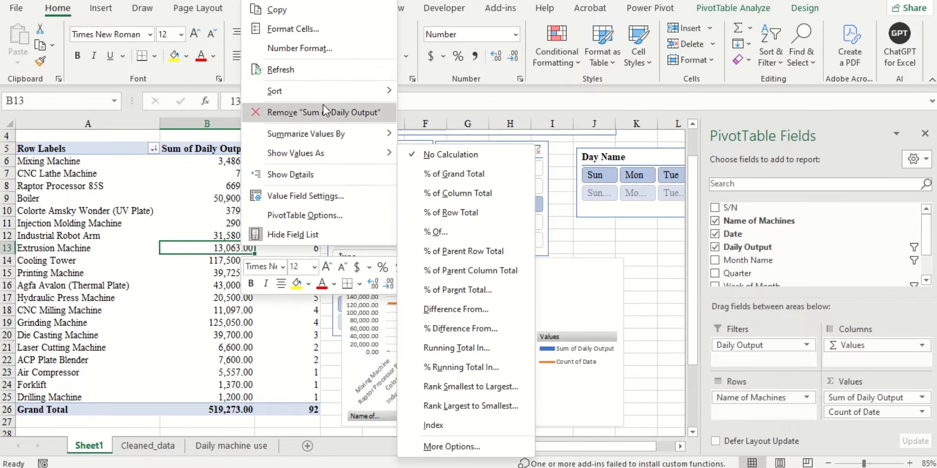
mouse_move(308, 90)
left_click(442, 109)
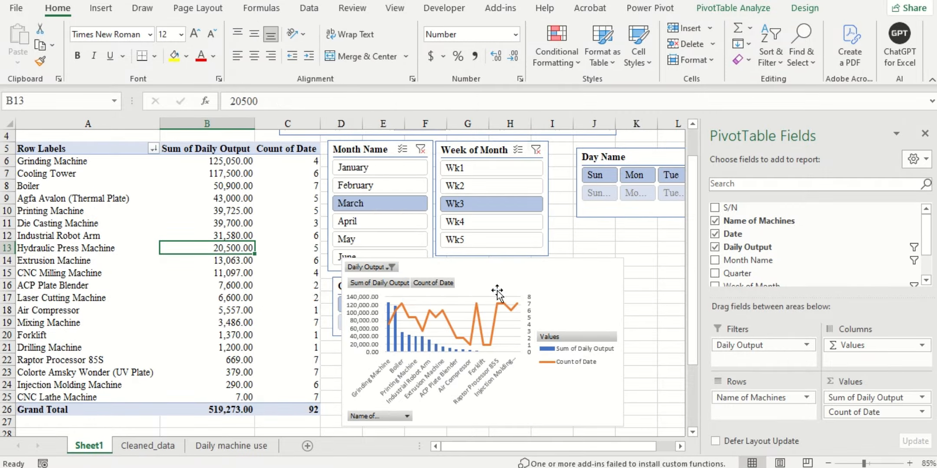
left_click_drag(574, 284, 621, 234)
Step: Create a second pivot table from Table2_2 on the existing worksheet at Sheet1!$A$29, below the machine pivot table
scroll(165, 335, "down", 3)
left_click(17, 334)
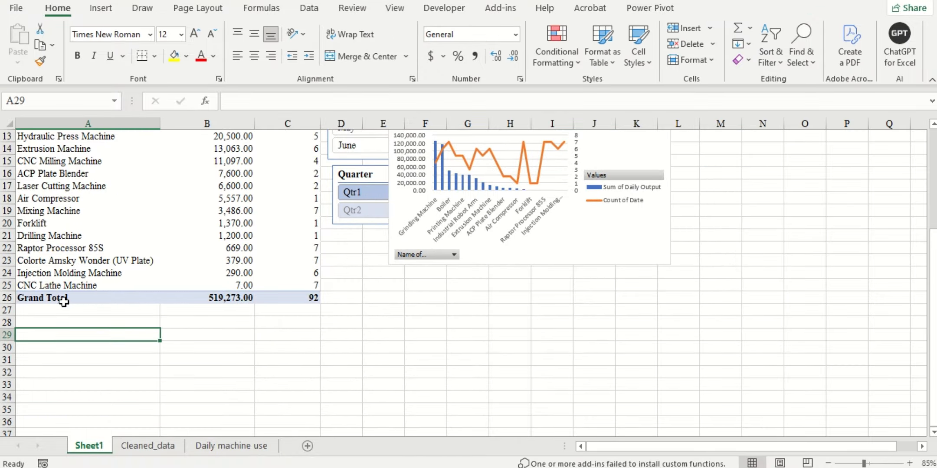
scroll(31, 249, "up", 4)
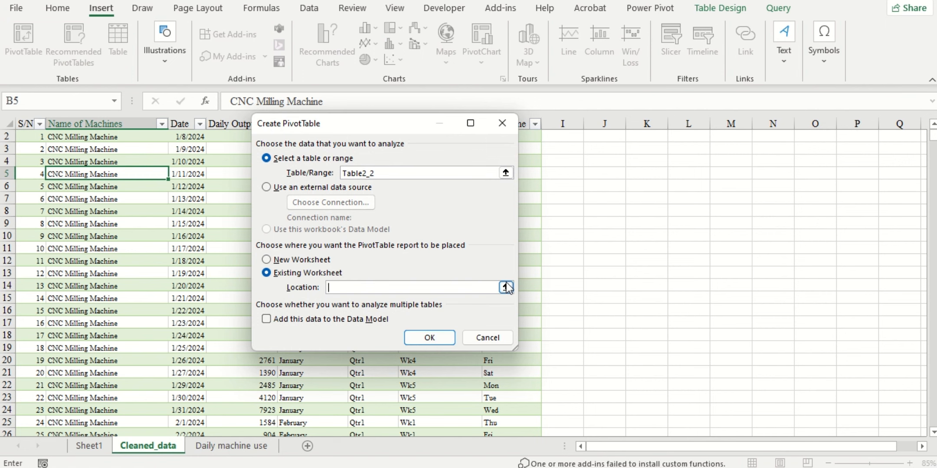
left_click(506, 288)
left_click(89, 446)
scroll(48, 260, "up", 4)
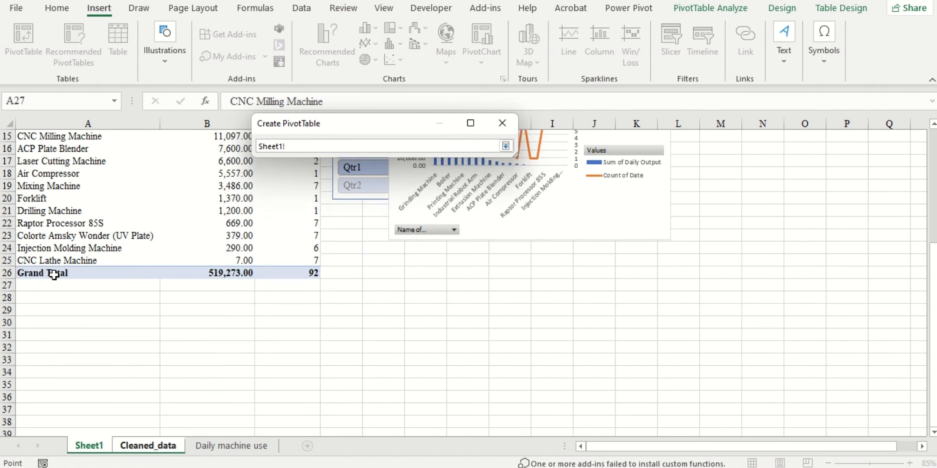
scroll(54, 277, "up", 1)
left_click(46, 347)
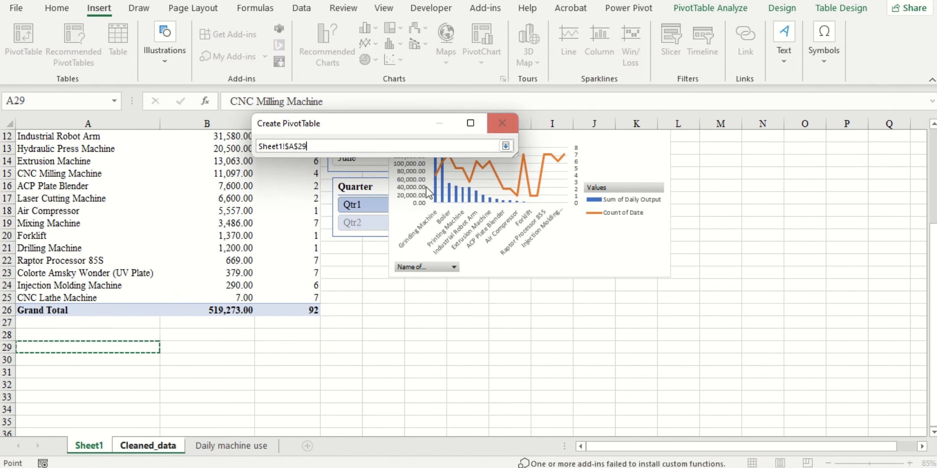
key("Return")
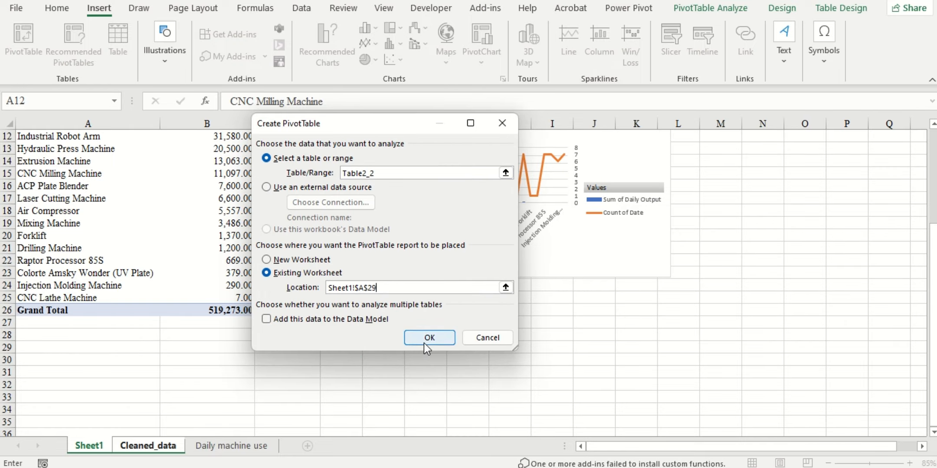
left_click(428, 341)
Step: Build the new pivot table with Month Name as rows and the sum of Daily Output as values
scroll(140, 297, "down", 4)
left_click(150, 254)
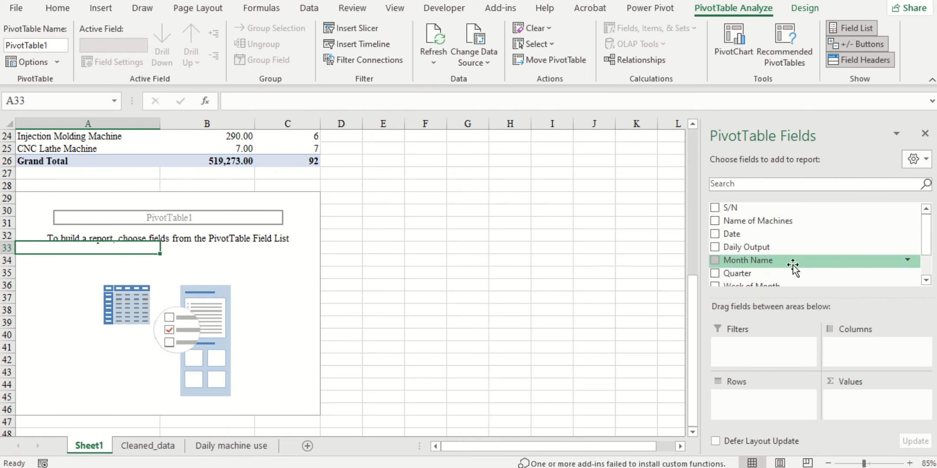
left_click_drag(793, 266, 763, 404)
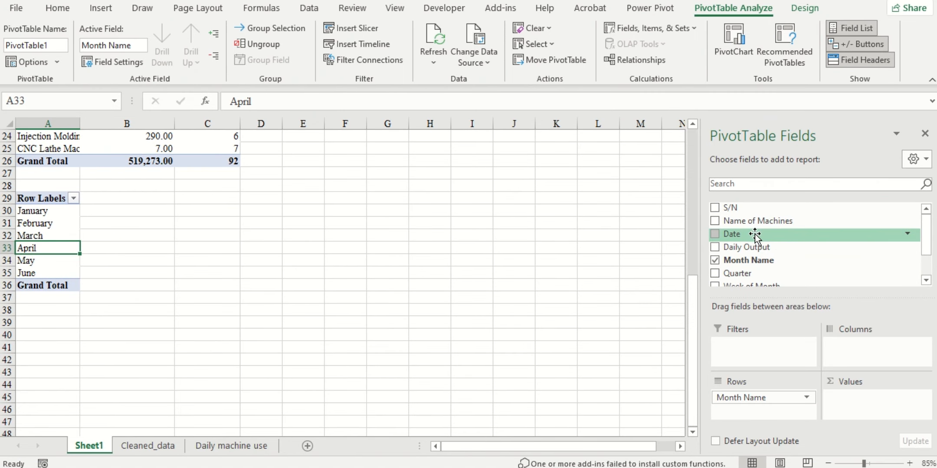
left_click_drag(756, 251, 868, 405)
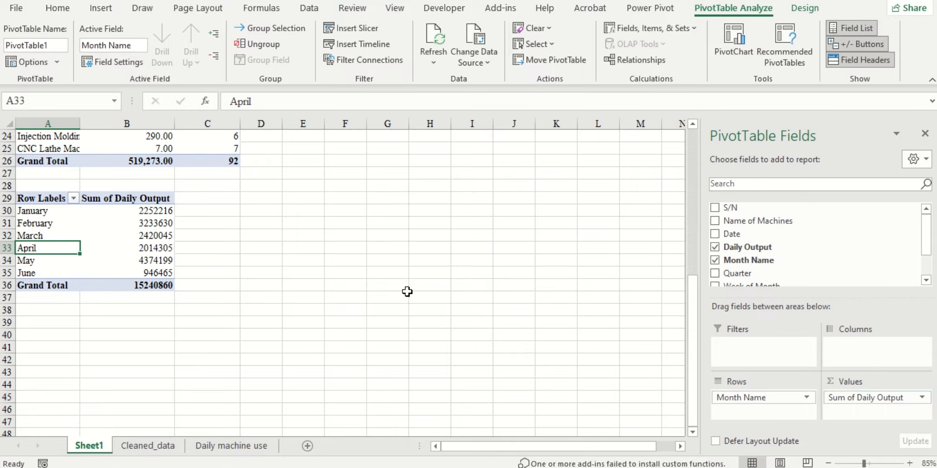
Step: Format the new pivot table's Sum of Daily Output as Number with 2 decimal places and a thousands separator
right_click(154, 221)
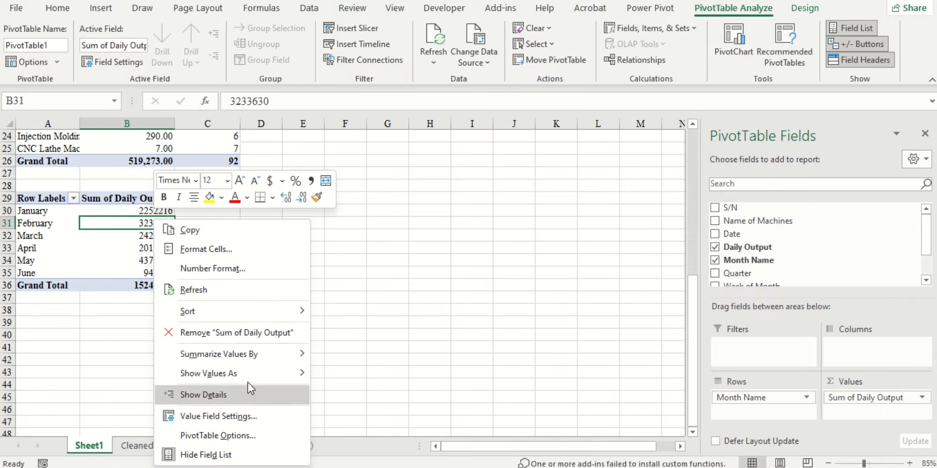
mouse_move(249, 373)
mouse_move(271, 352)
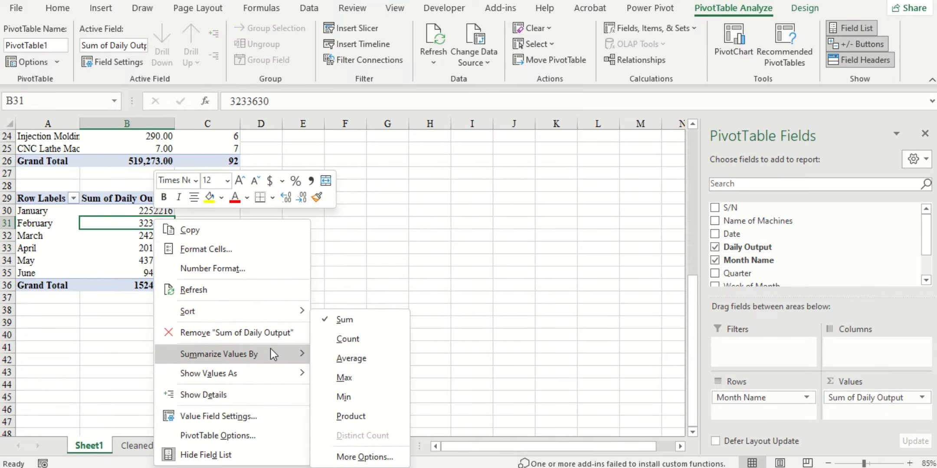
left_click(252, 415)
left_click(178, 453)
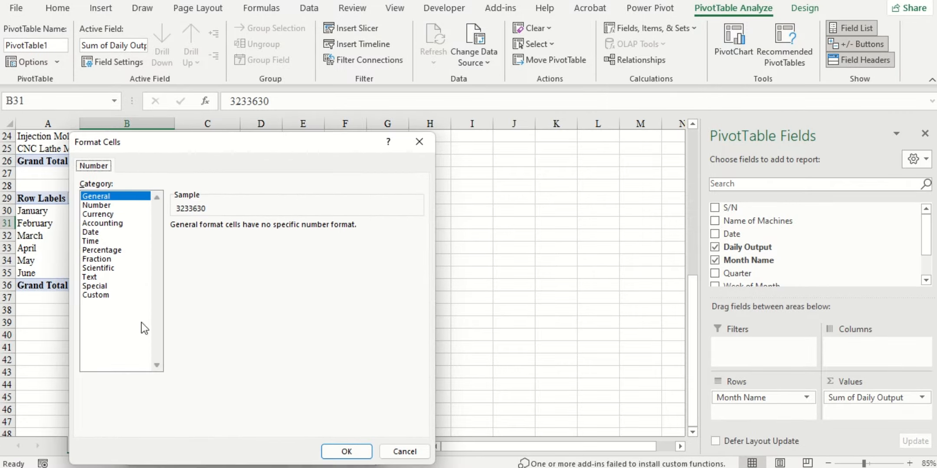
left_click(102, 206)
left_click(196, 242)
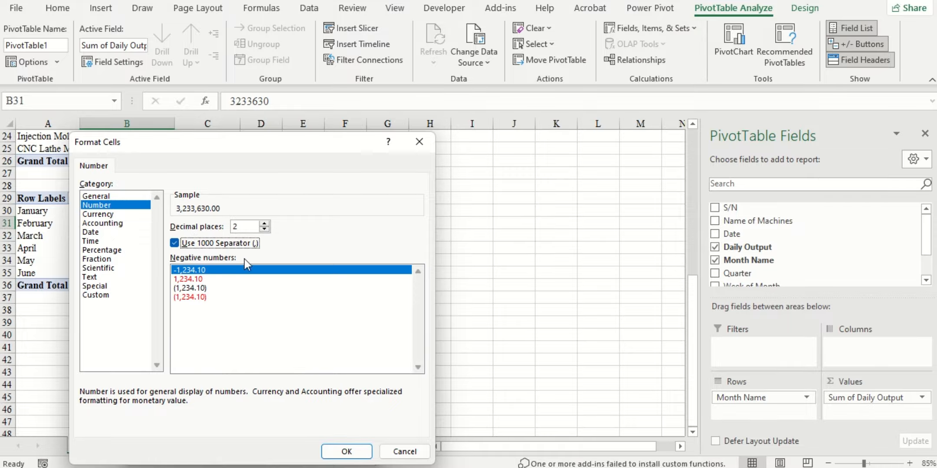
left_click(340, 450)
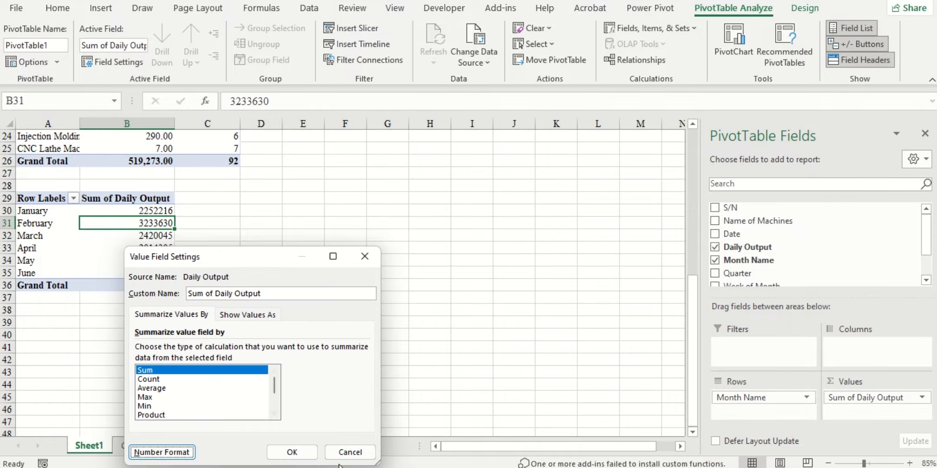
left_click(299, 452)
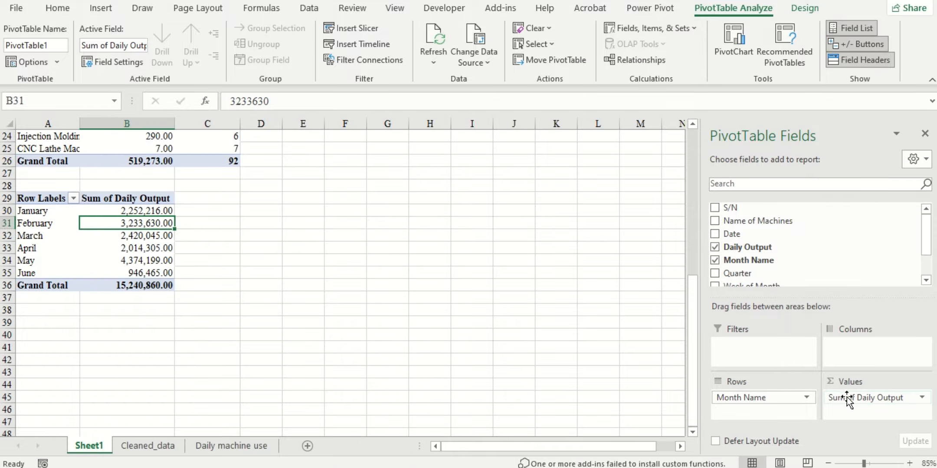
Step: Filter the machine pivot table to January with the Month Name slicer, moving the slicer beside the monthly pivot table and back
left_click(213, 227)
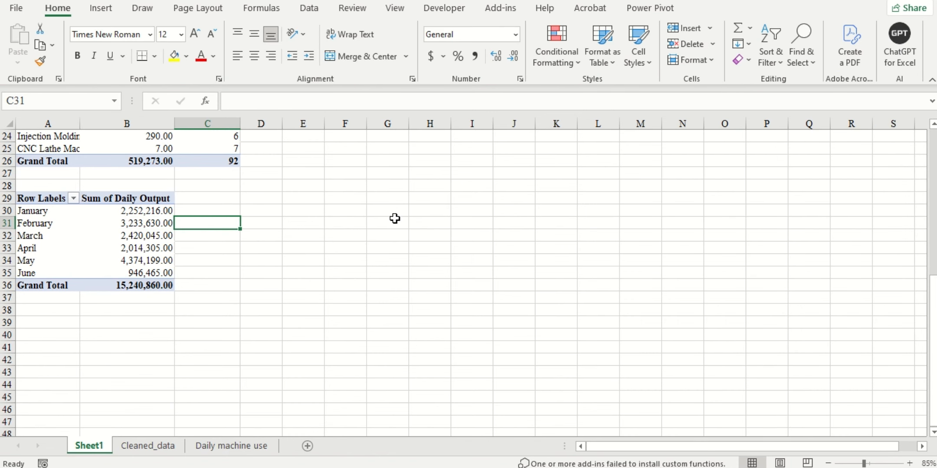
scroll(395, 219, "up", 6)
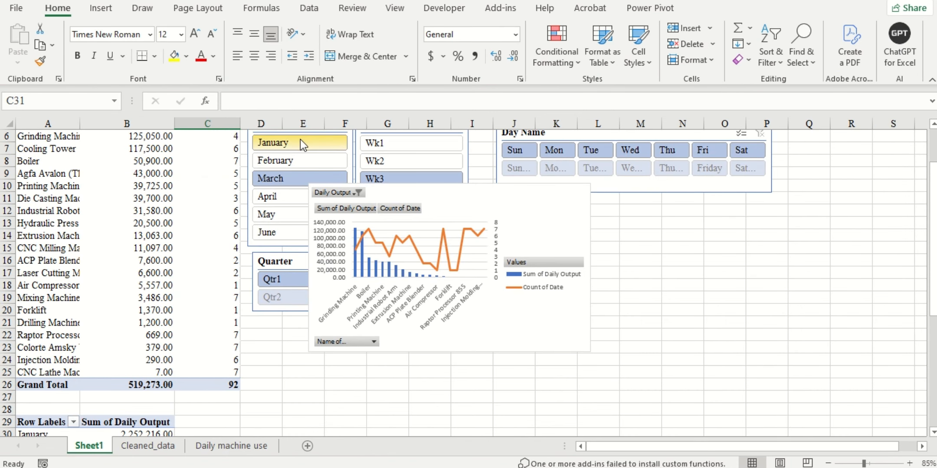
left_click(348, 168)
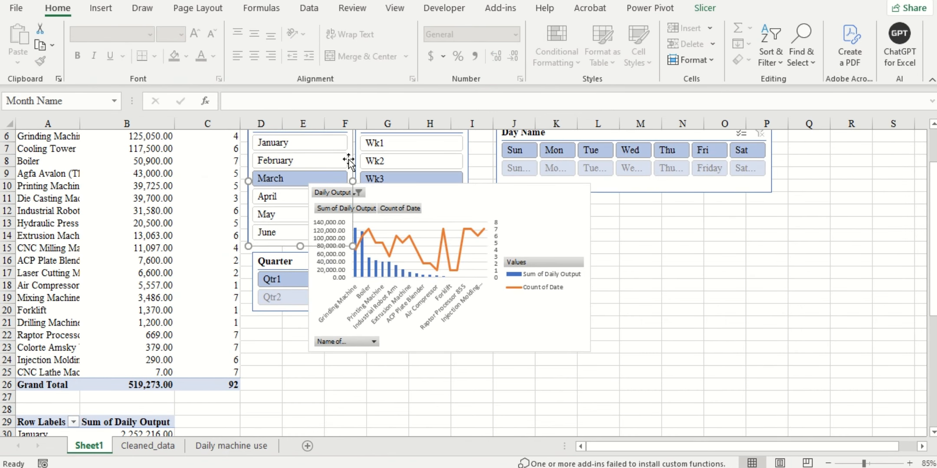
left_click_drag(349, 169, 368, 393)
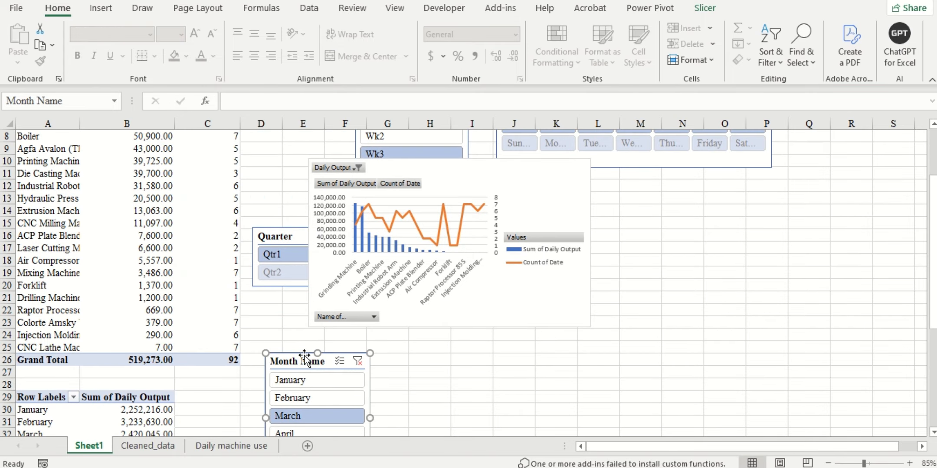
left_click(316, 382)
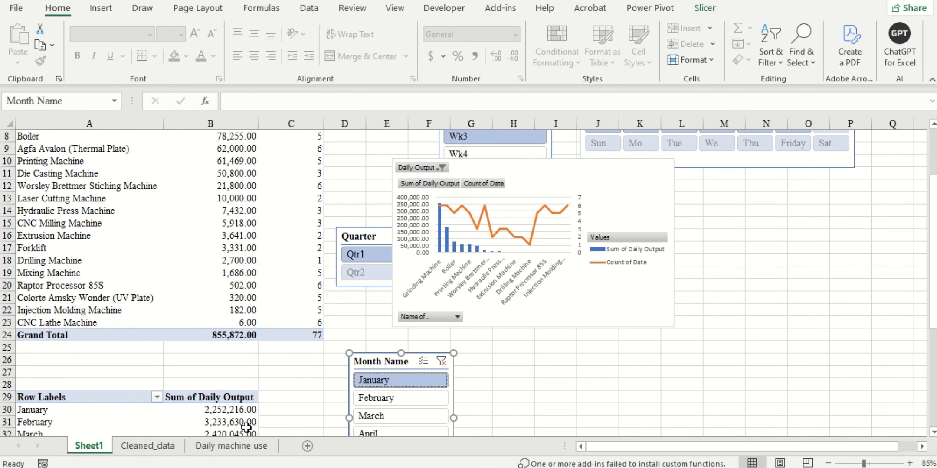
left_click_drag(377, 360, 357, 117)
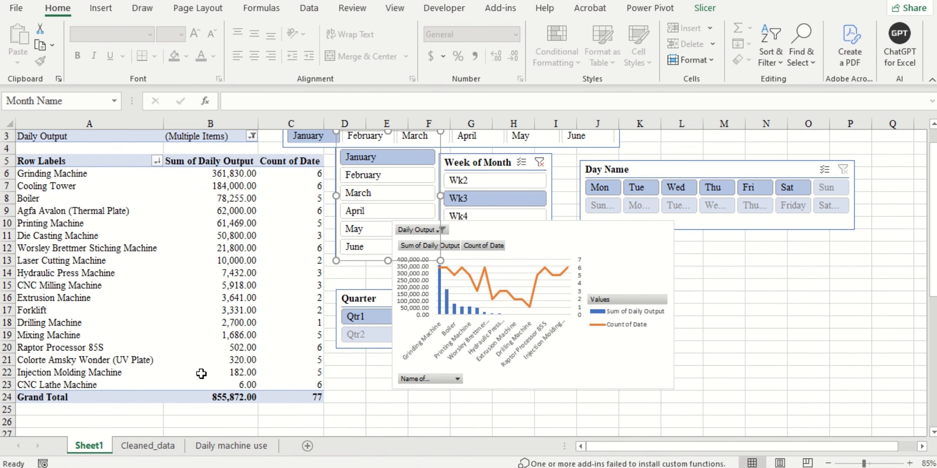
Step: Insert a Name of Machines slicer for the monthly output pivot table
left_click(303, 371)
scroll(225, 371, "down", 5)
left_click(200, 297)
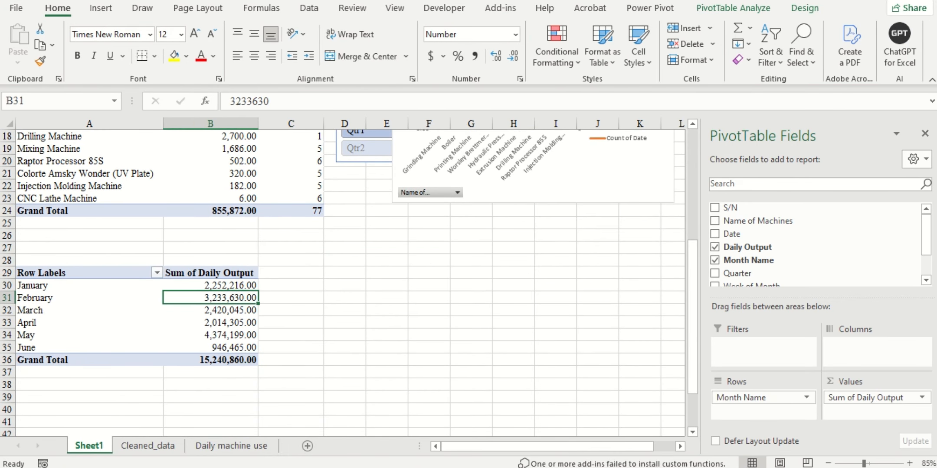
left_click(100, 8)
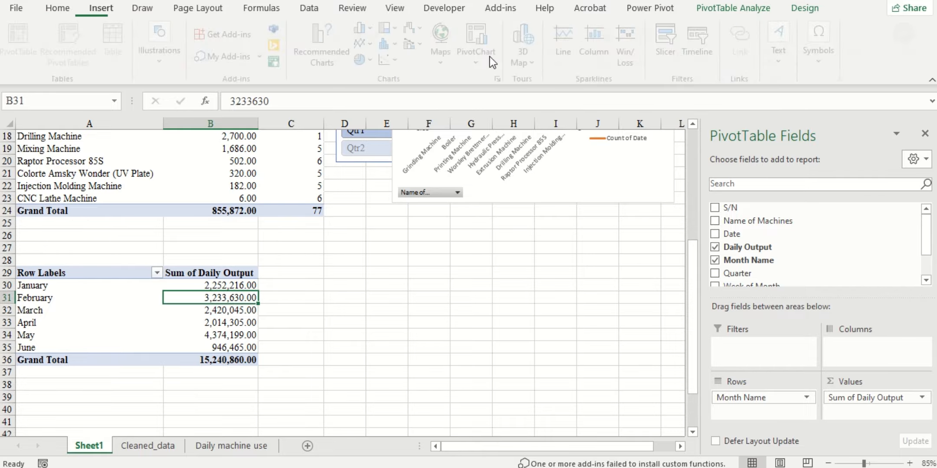
left_click(679, 46)
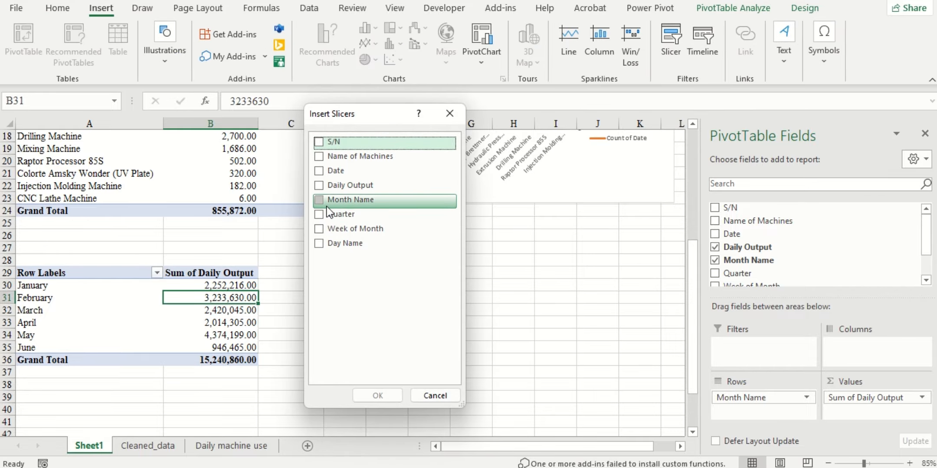
left_click(337, 156)
left_click(379, 394)
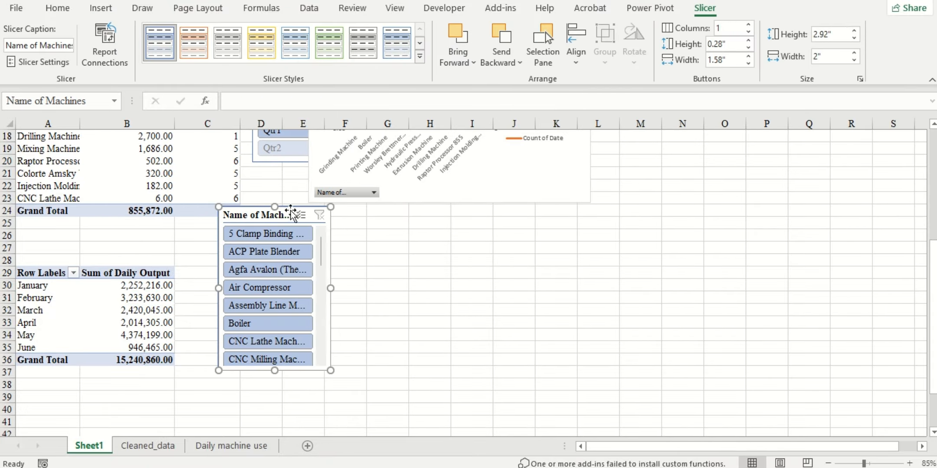
Step: Move the Name of Machines slicer clear of the monthly pivot table and enlarge it to about 4.31" high by 4.72" wide
left_click_drag(290, 214, 376, 243)
left_click_drag(367, 398, 367, 467)
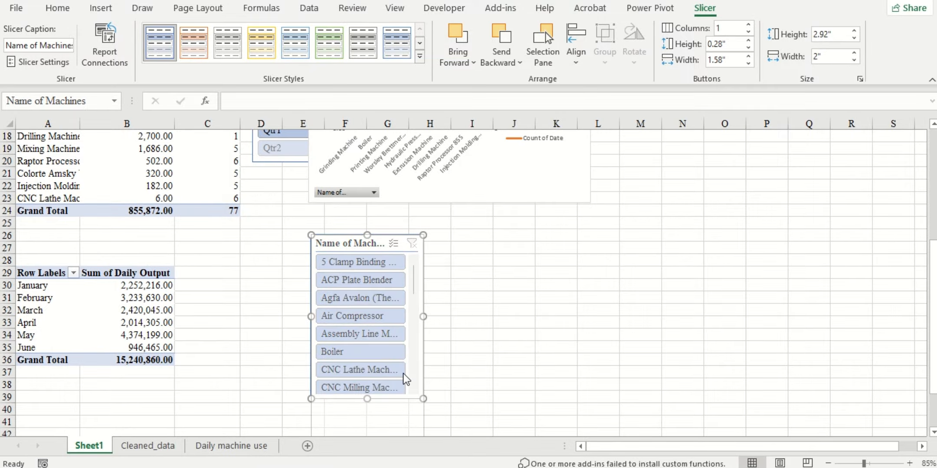
left_click_drag(426, 356, 576, 347)
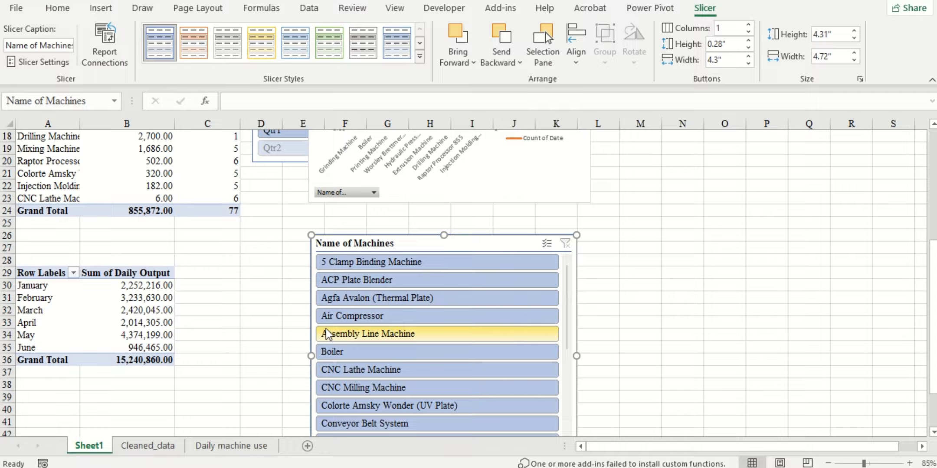
Step: Filter the monthly pivot table by one machine after another, from 5 Clamp Binding Machine to Printing Machine, to examine their monthly output
left_click(361, 262)
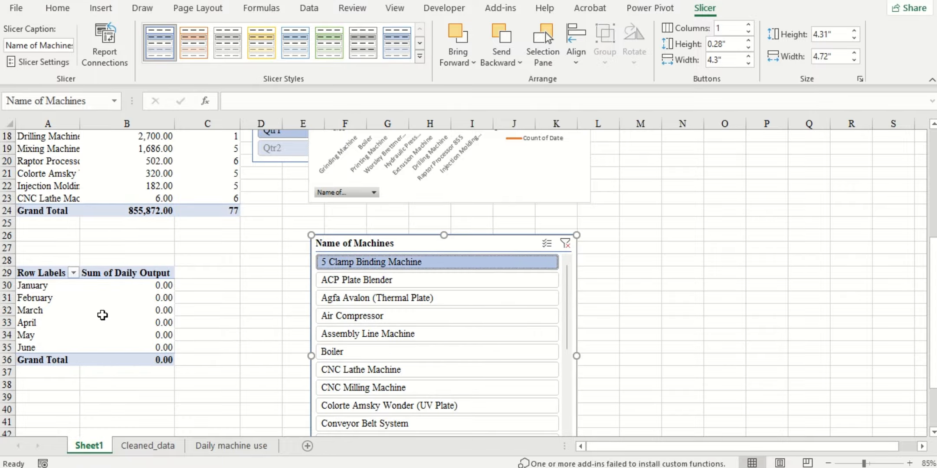
left_click(360, 283)
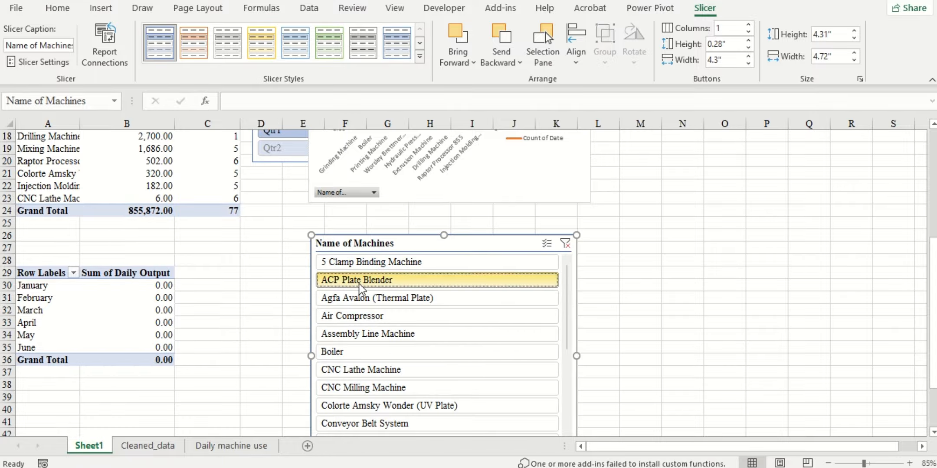
left_click(347, 263)
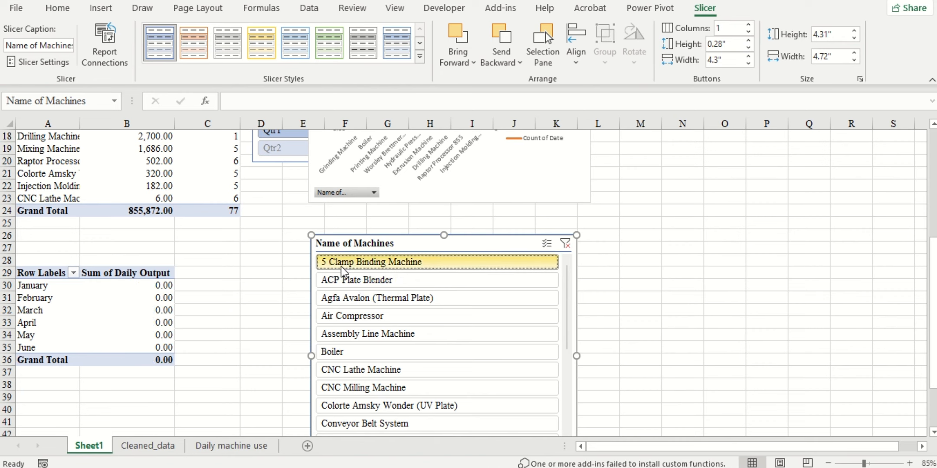
left_click(348, 281)
left_click(363, 298)
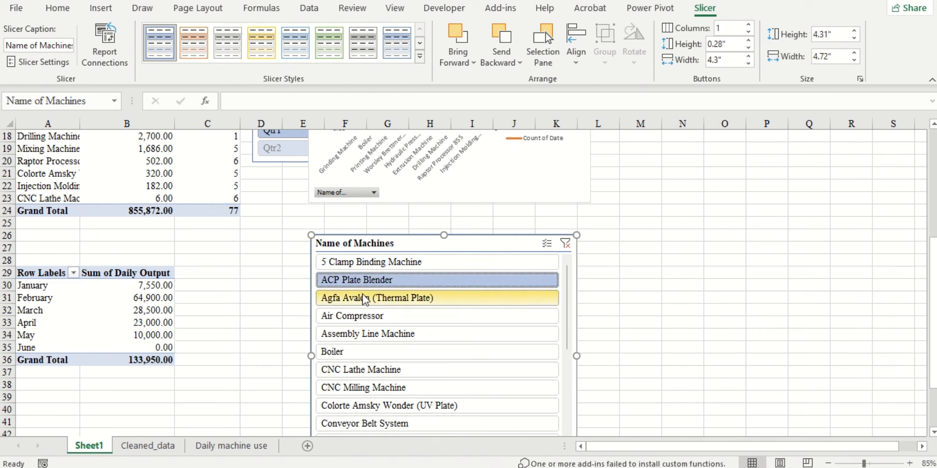
left_click(365, 315)
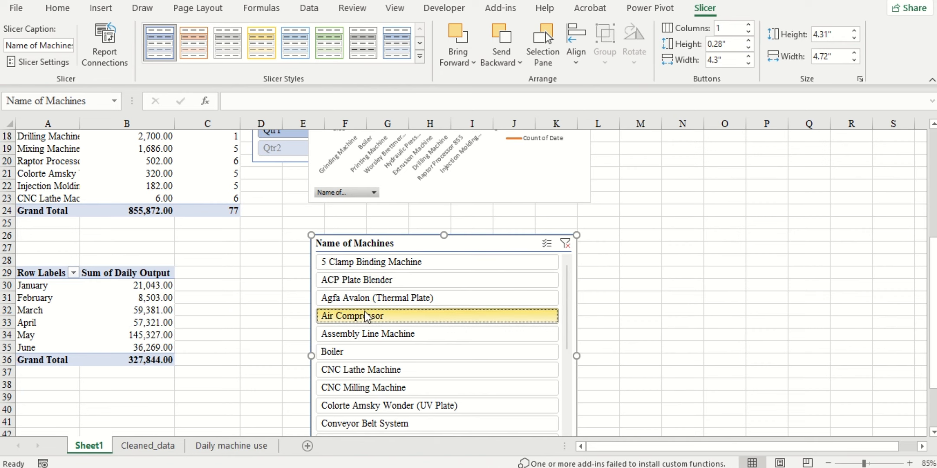
left_click(347, 334)
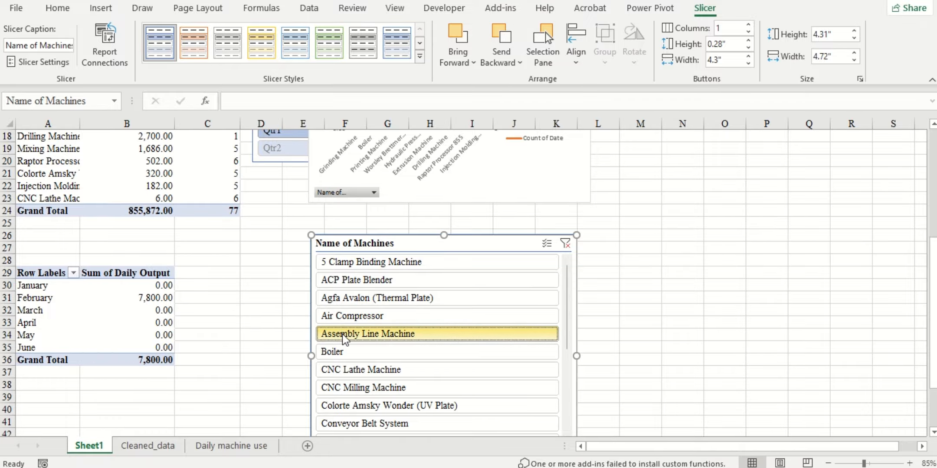
left_click(359, 352)
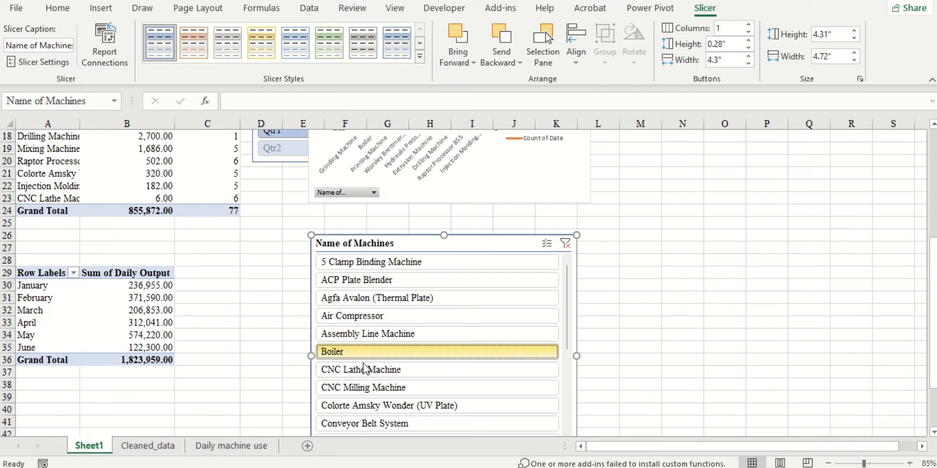
left_click(363, 370)
left_click(367, 387)
scroll(367, 382, "down", 2)
left_click(363, 335)
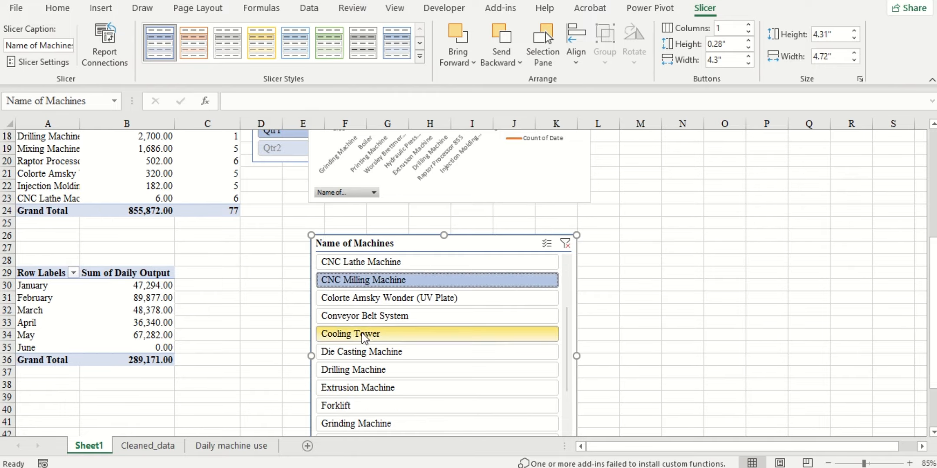
scroll(384, 368, "down", 3)
left_click(391, 386)
Step: Add Week of Month to the monthly pivot table's rows beneath Month Name
left_click(86, 296)
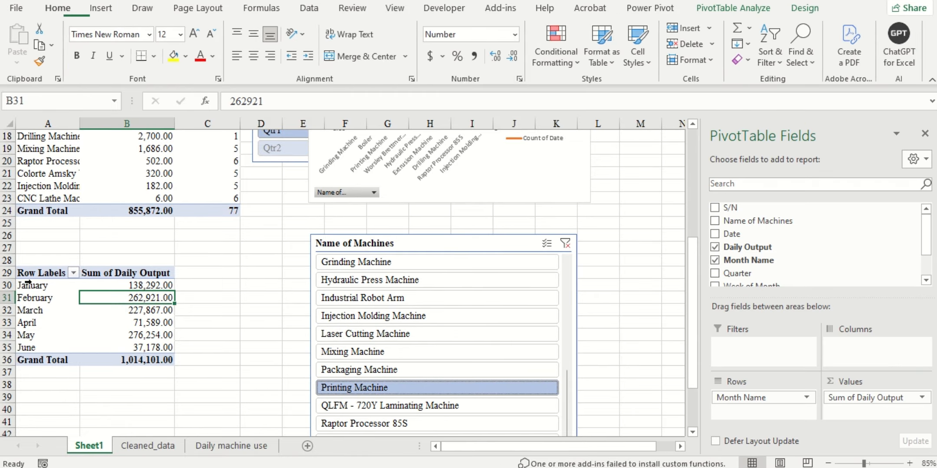
scroll(749, 269, "down", 1)
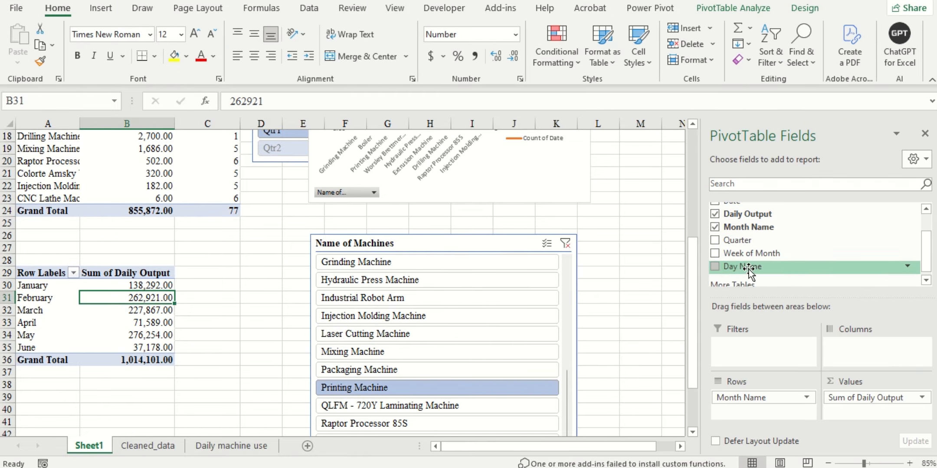
left_click_drag(752, 254, 757, 411)
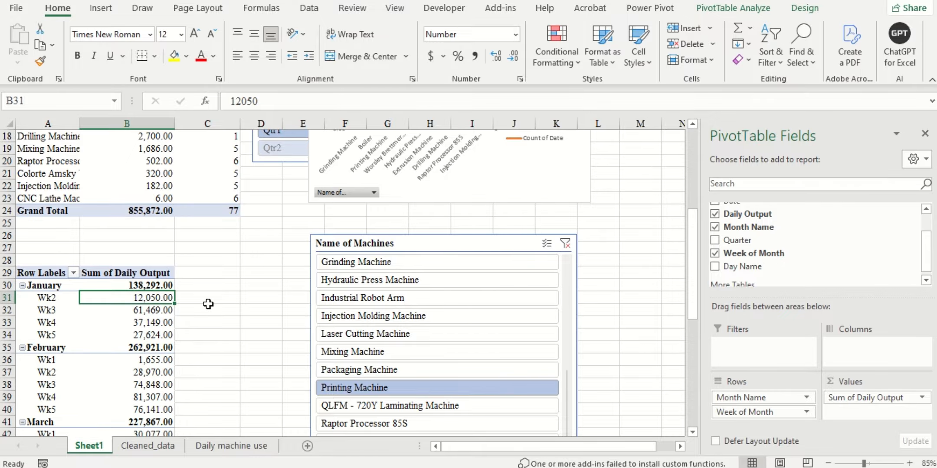
mouse_move(114, 350)
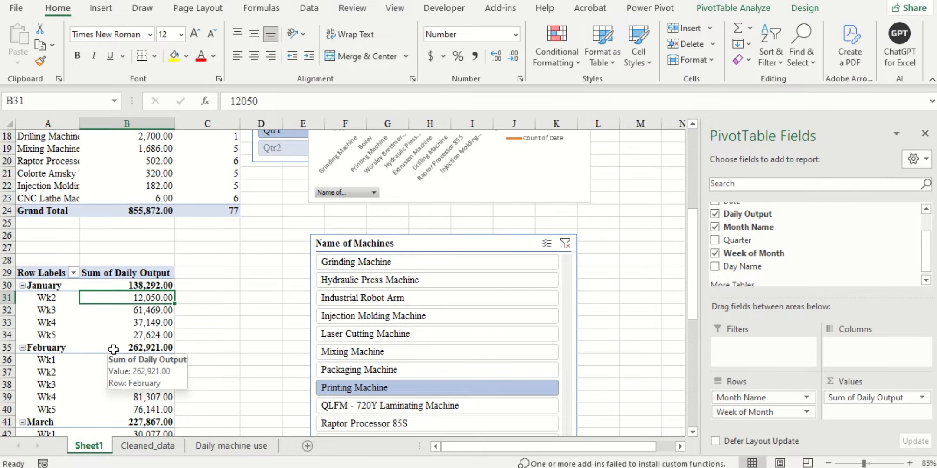
Step: Examine the weekly output of individual machines, including Injection Molding Machine, Hydraulic Press Machine and Raptor Processor 85S, using the Name of Machines slicer
left_click(416, 316)
scroll(445, 356, "down", 5)
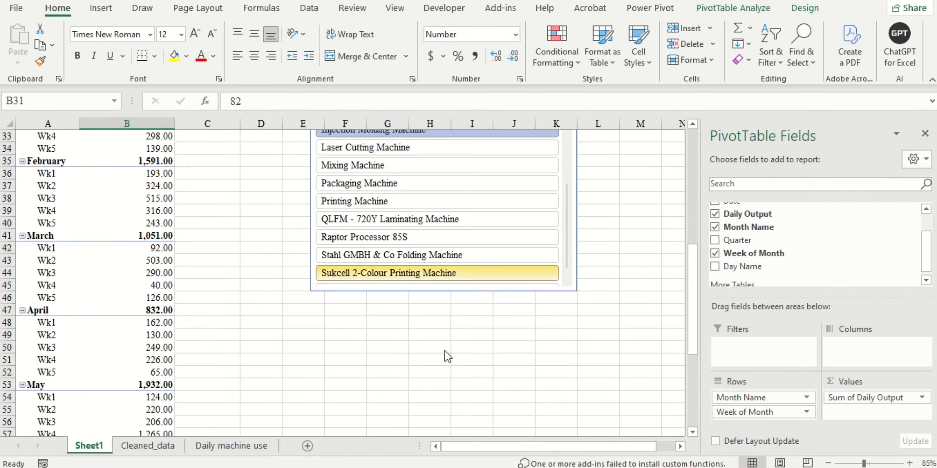
scroll(151, 312, "down", 6)
scroll(150, 312, "up", 11)
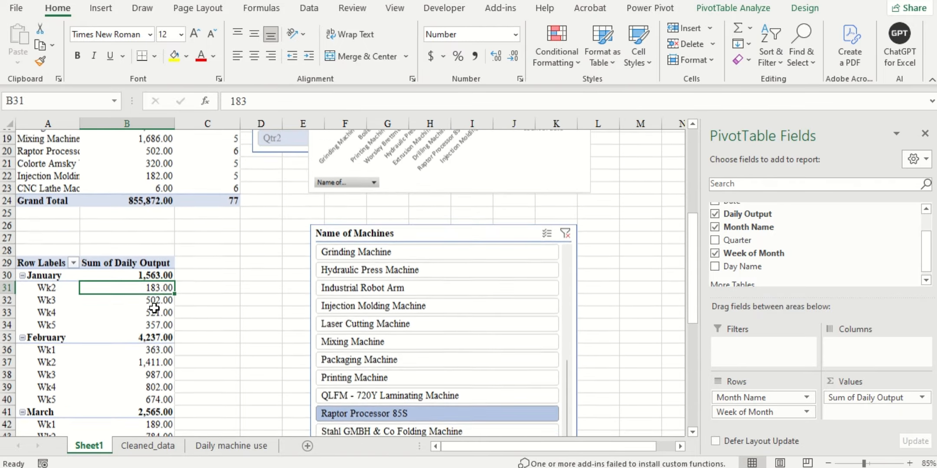
left_click(388, 333)
left_click(392, 316)
left_click(392, 281)
scroll(382, 367, "down", 5)
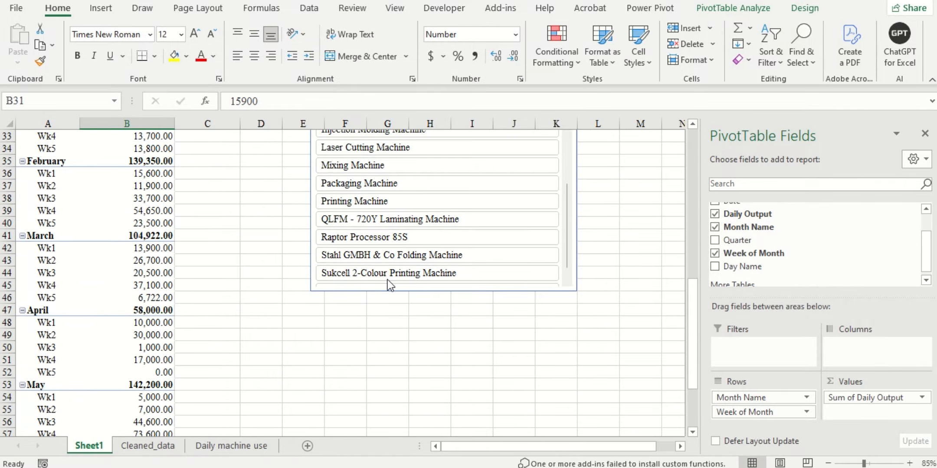
left_click(392, 239)
scroll(394, 255, "down", 4)
scroll(434, 269, "up", 6)
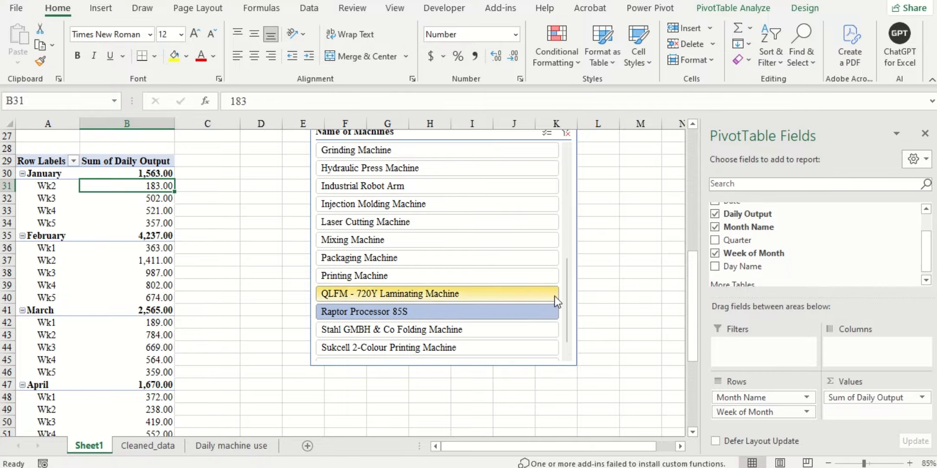
scroll(457, 242, "up", 2)
Step: Filter the monthly and weekly output pivot table to Boiler and look through its weeks
left_click(477, 284)
left_click(567, 253)
left_click(374, 260)
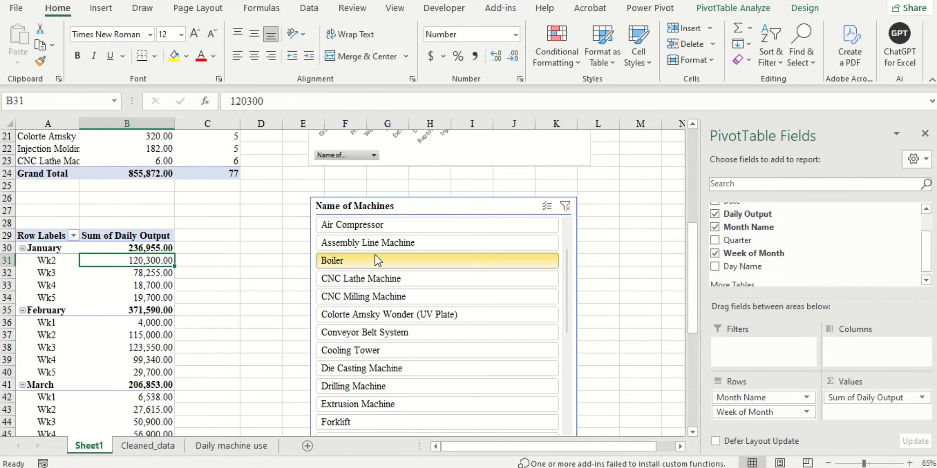
scroll(375, 255, "down", 3)
scroll(387, 261, "up", 5)
Step: Deselect the pivot table and open the Cleaned_data sheet
left_click(387, 260)
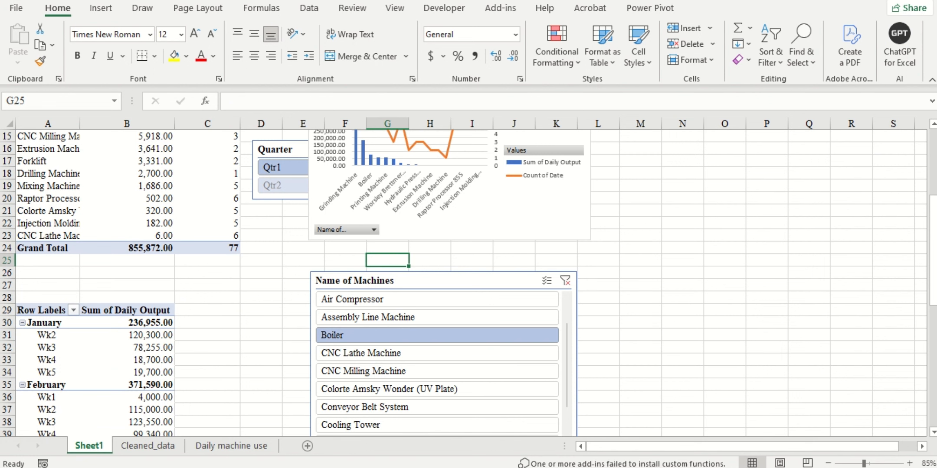
left_click(153, 448)
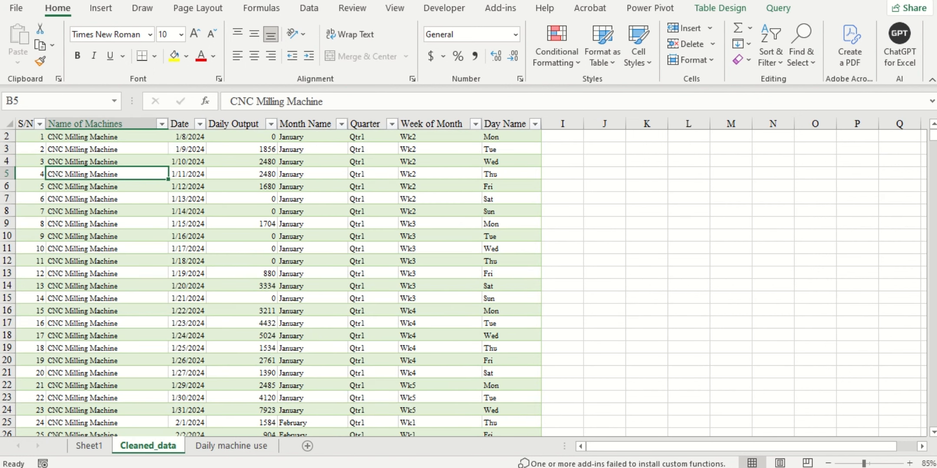